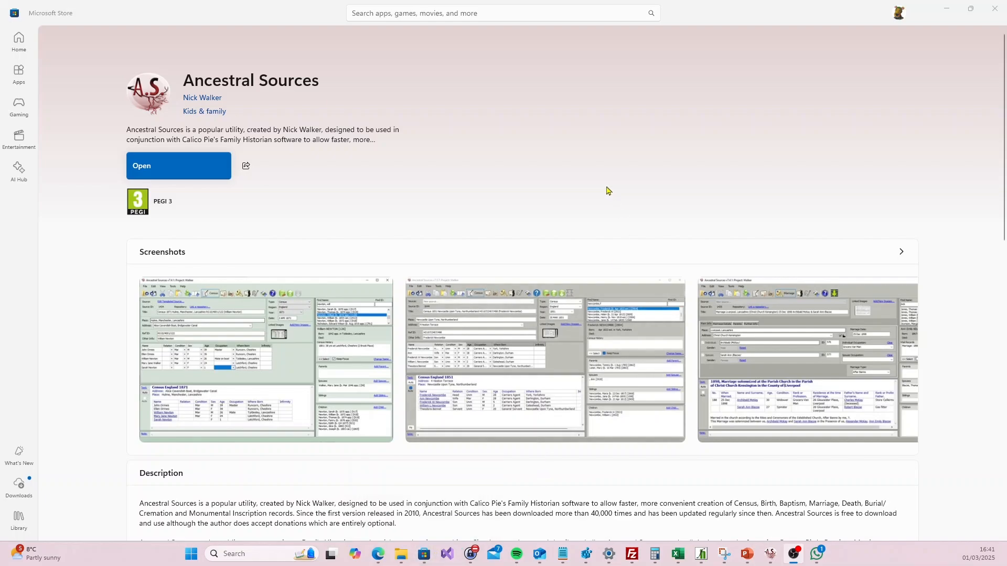
{"action": "scroll", "coordinate": [608, 191], "scroll_direction": "down", "scroll_amount": 6}
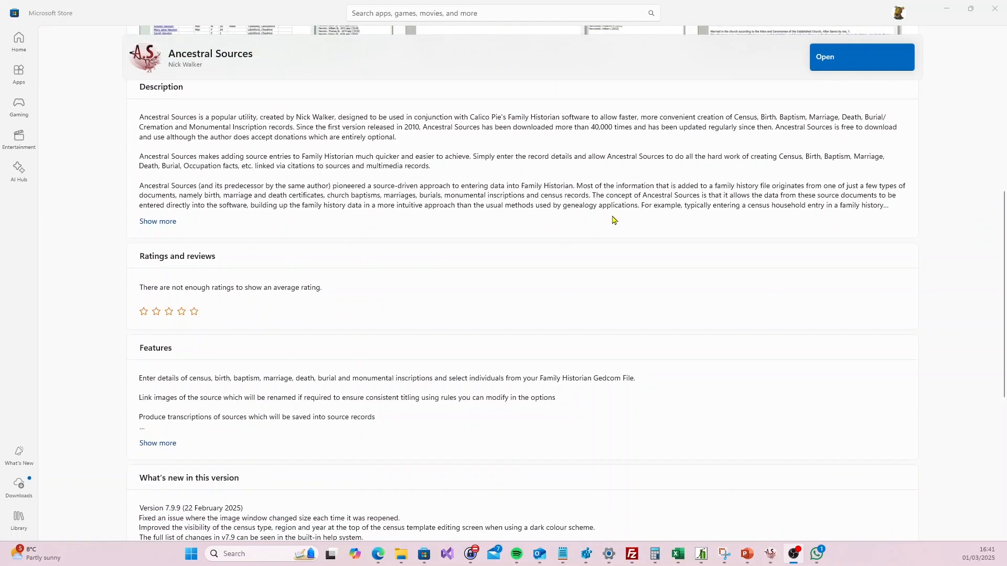
{"action": "scroll", "coordinate": [614, 219], "scroll_direction": "down", "scroll_amount": 5}
{"action": "scroll", "coordinate": [613, 220], "scroll_direction": "up", "scroll_amount": 11}
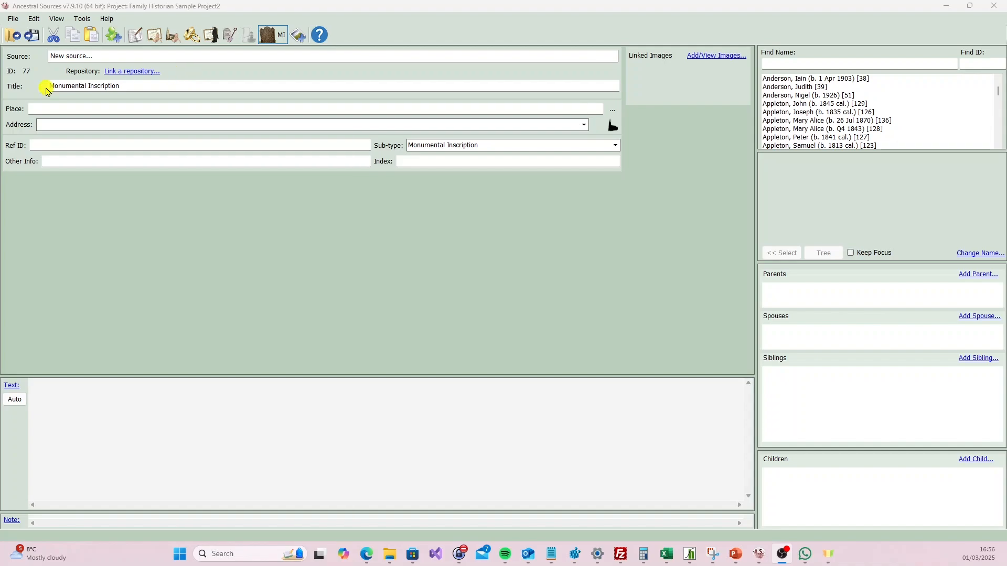
Set the new source's place to Warrington, Lancashire and its address to St Ephin's Church
{"action": "left_click", "coordinate": [75, 108]}
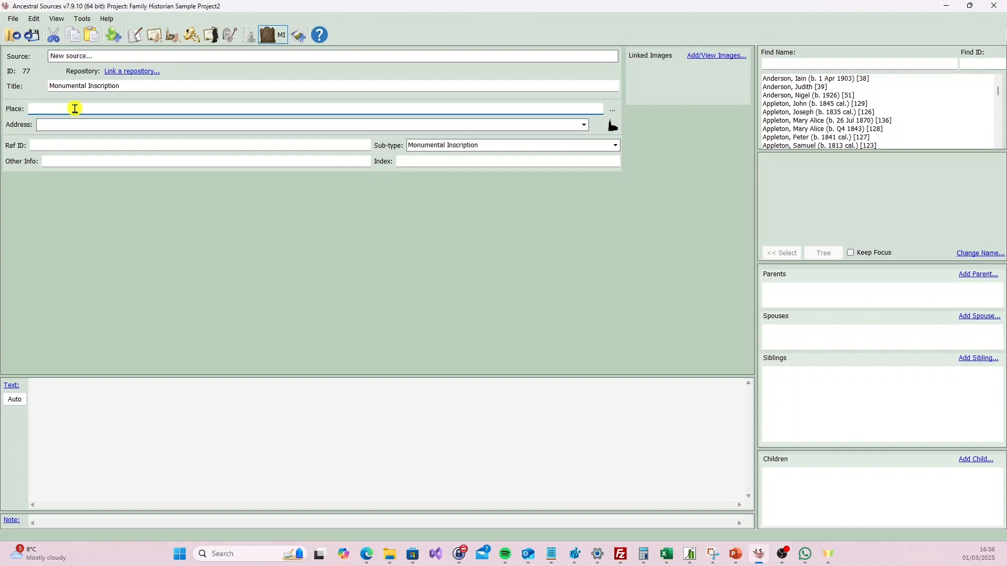
{"action": "type", "text": "Warrington, Lancashire"}
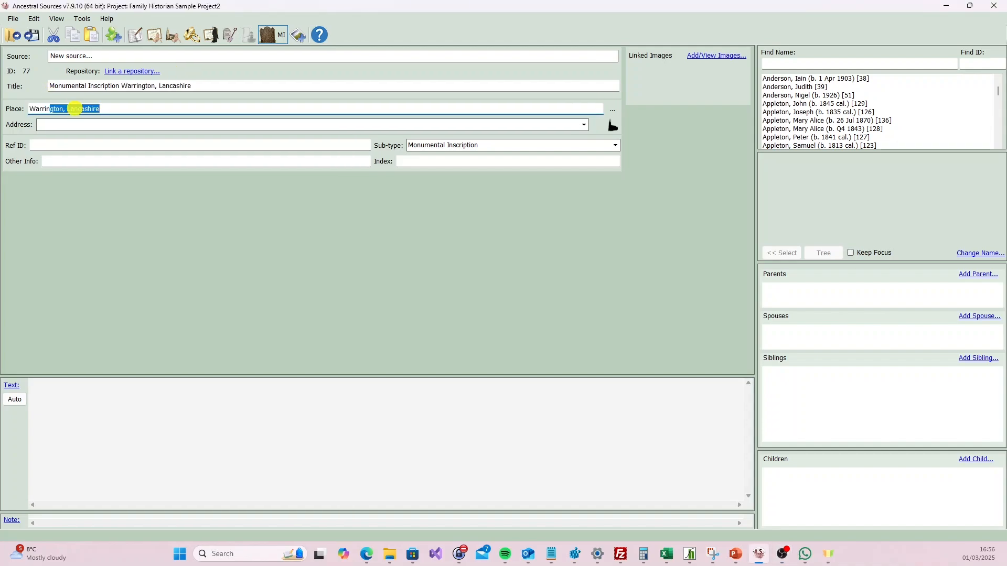
{"action": "left_click", "coordinate": [95, 125]}
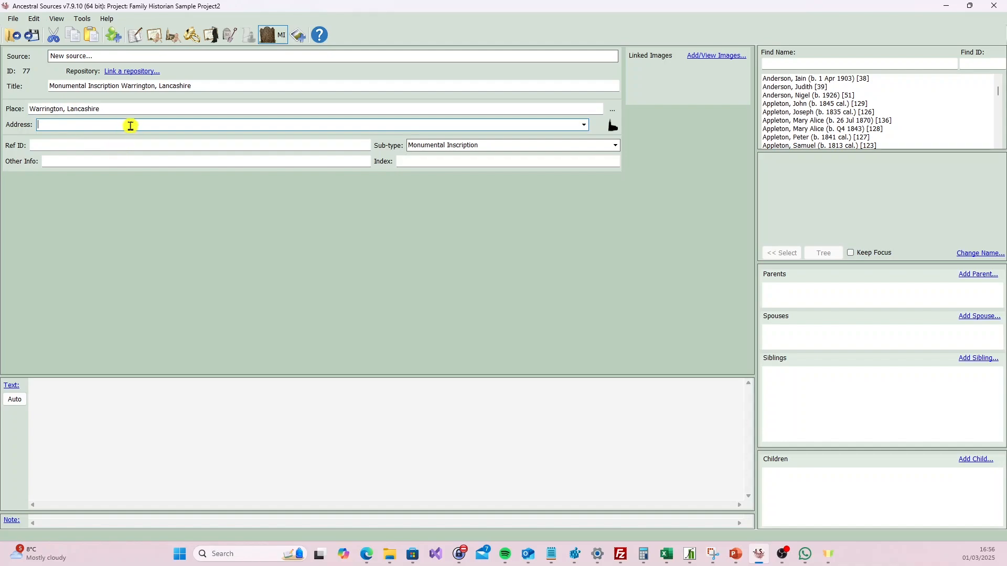
{"action": "type", "text": "St Ephin's Church"}
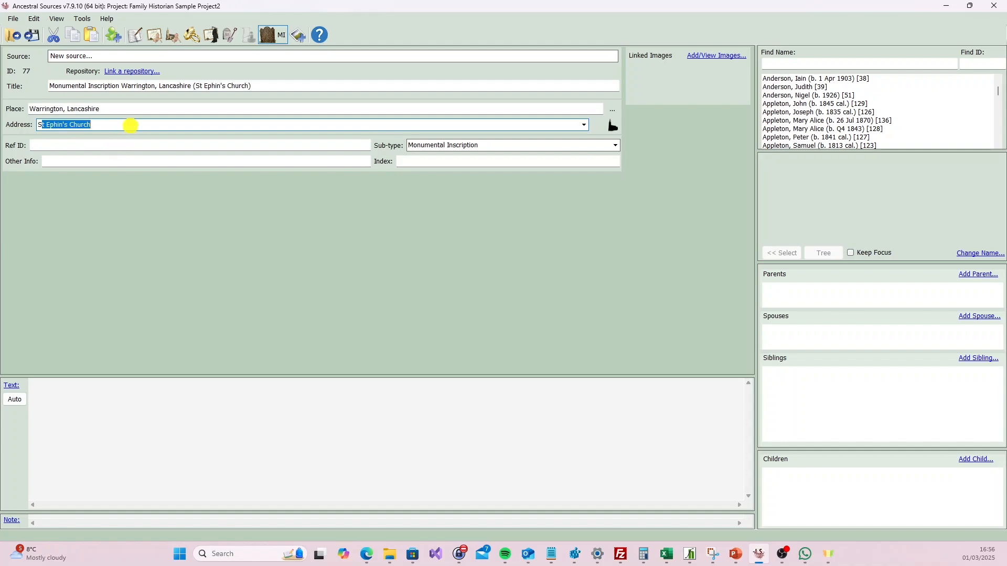
{"action": "left_click", "coordinate": [217, 124]}
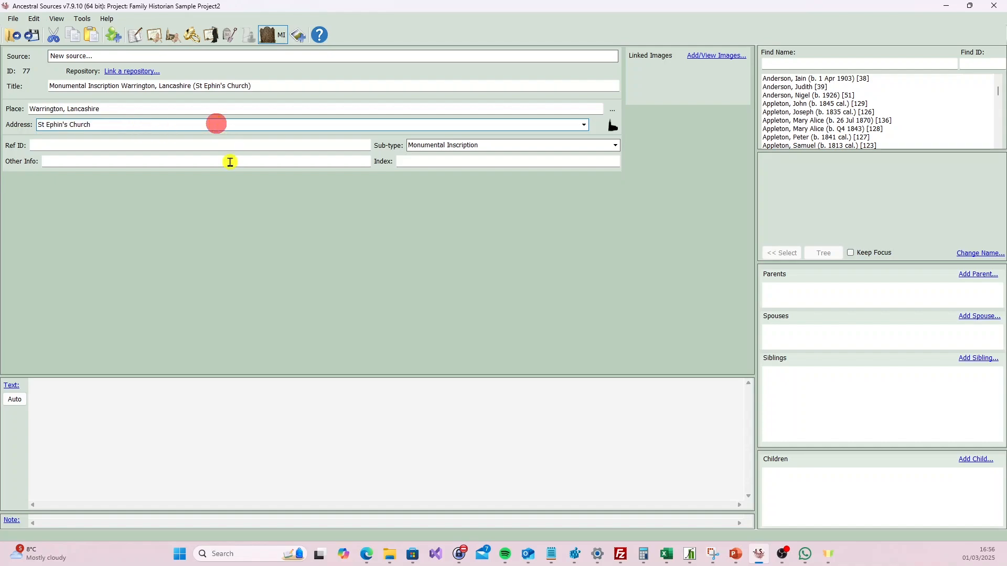
Set the inscription's index to 10a, keeping Monumental Inscription as the sub-type
{"action": "left_click", "coordinate": [180, 146]}
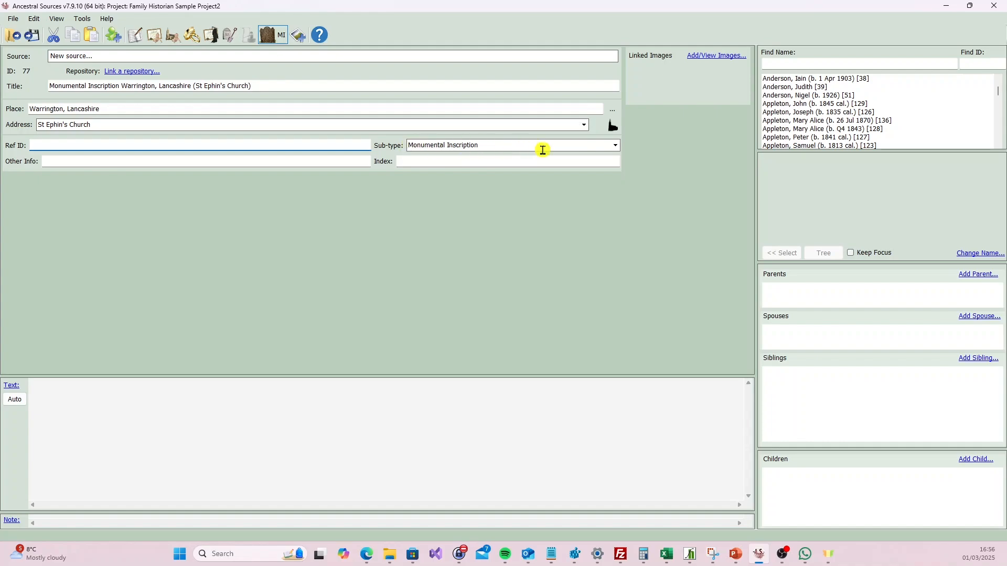
{"action": "left_click", "coordinate": [616, 146]}
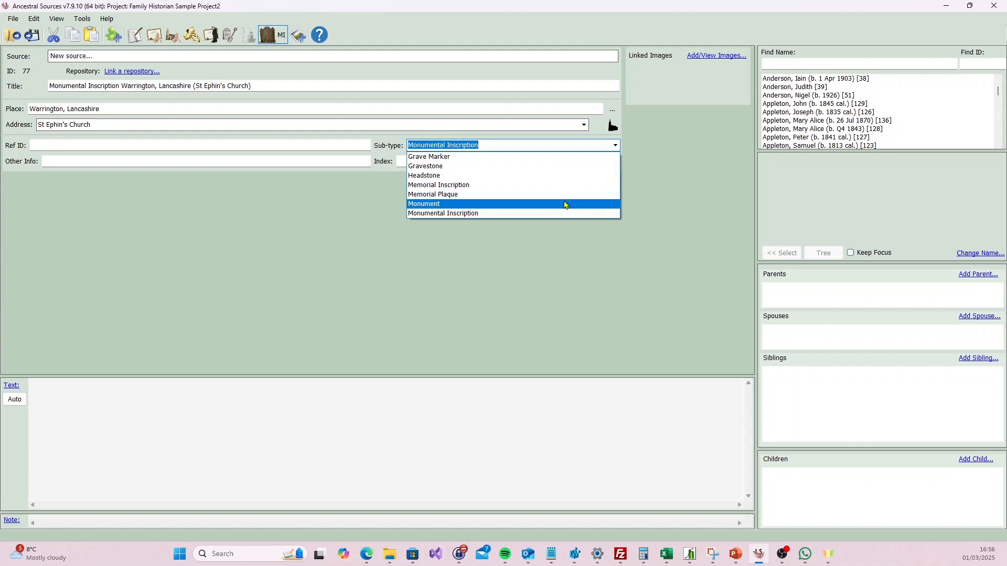
{"action": "left_click", "coordinate": [647, 144]}
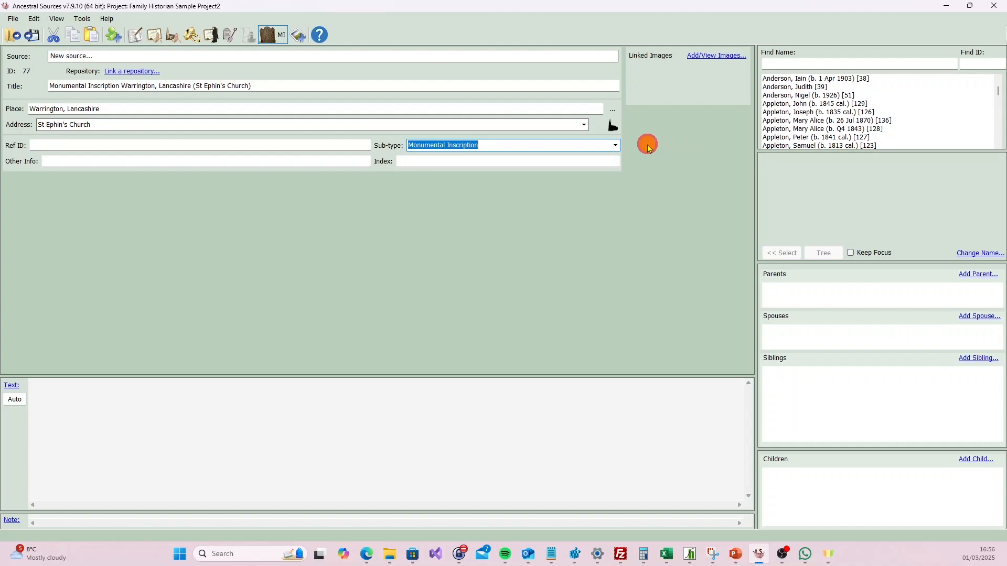
{"action": "left_click", "coordinate": [551, 161]}
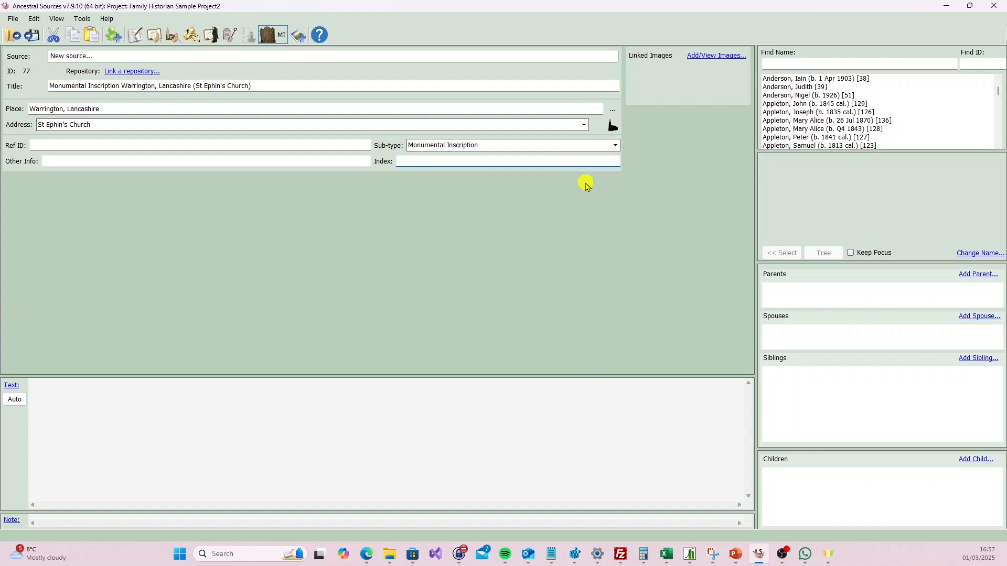
{"action": "type", "text": "10a"}
Add the last person visible in the name list as the first individual, with age 90 and death date 5 Apr 1912
{"action": "double_click", "coordinate": [852, 146]}
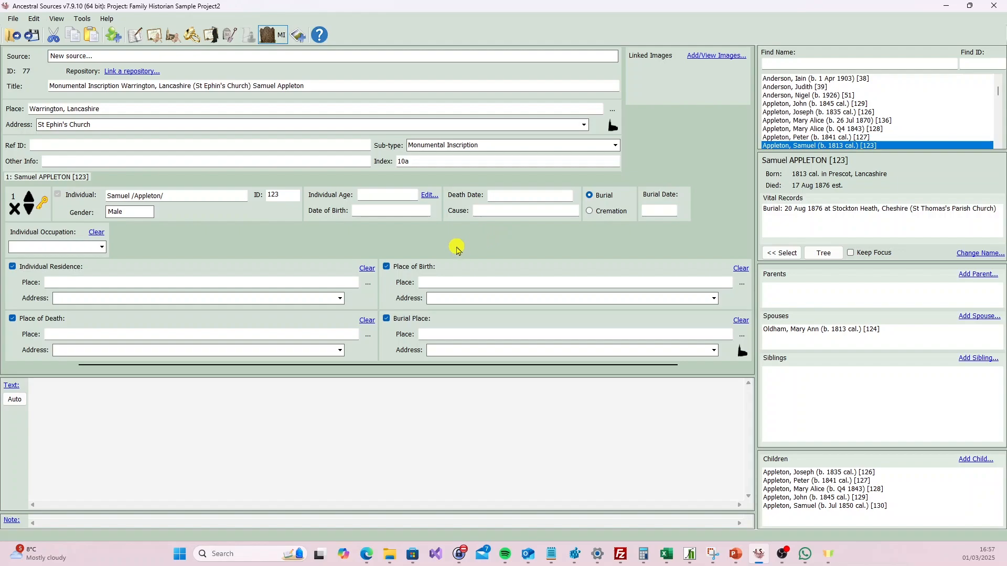
{"action": "left_click", "coordinate": [380, 194]}
{"action": "type", "text": "90"}
{"action": "left_click", "coordinate": [525, 194]}
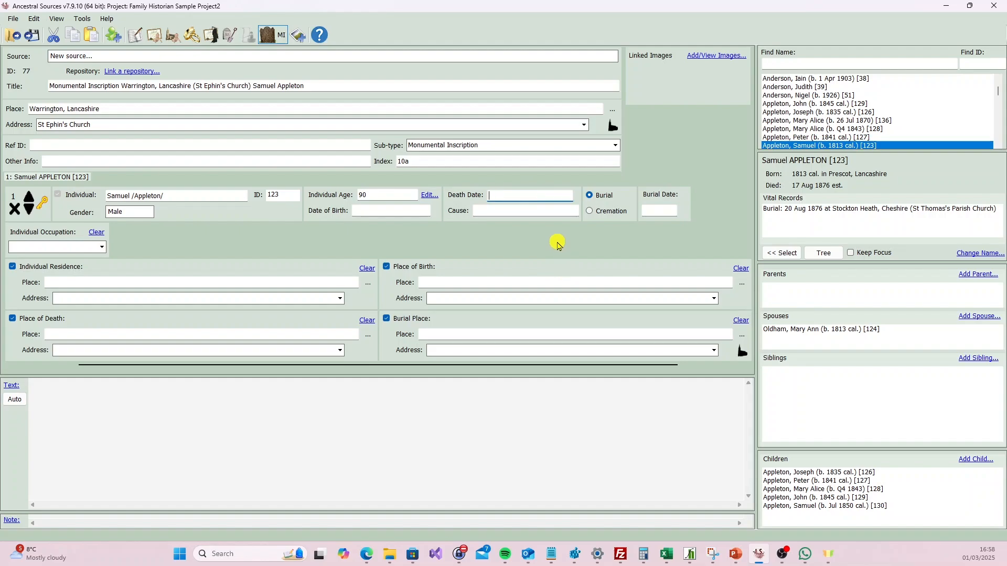
{"action": "type", "text": "1912"}
{"action": "left_click", "coordinate": [490, 195]}
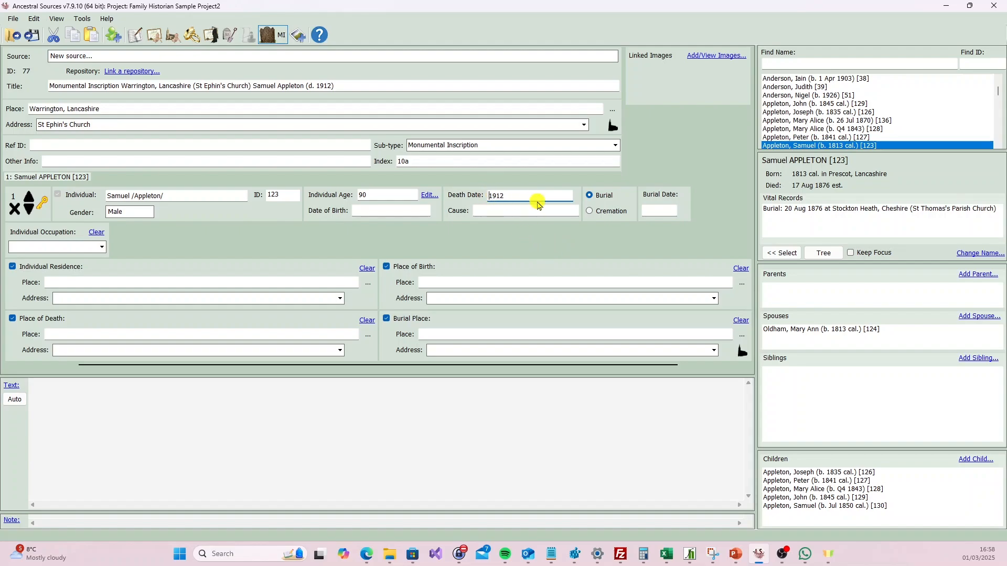
{"action": "type", "text": "5 Apr"}
{"action": "left_click", "coordinate": [514, 210]}
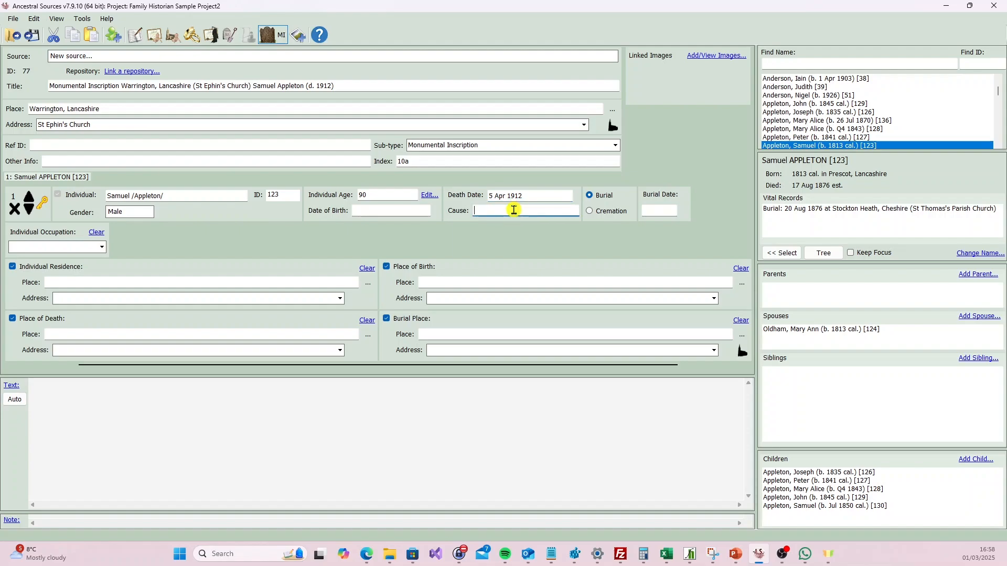
{"action": "left_click", "coordinate": [661, 210]}
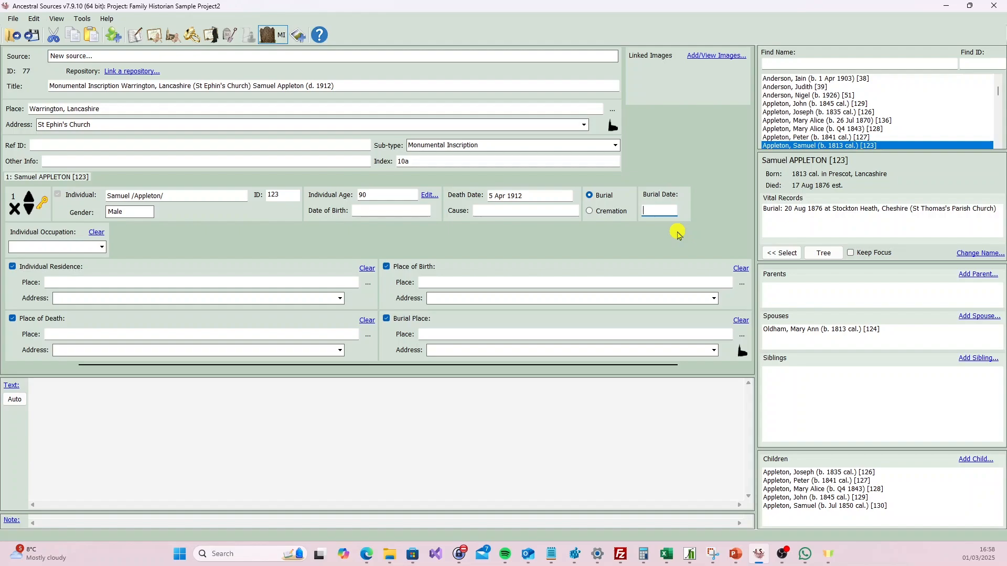
{"action": "left_click", "coordinate": [50, 247]}
{"action": "left_click", "coordinate": [194, 282]}
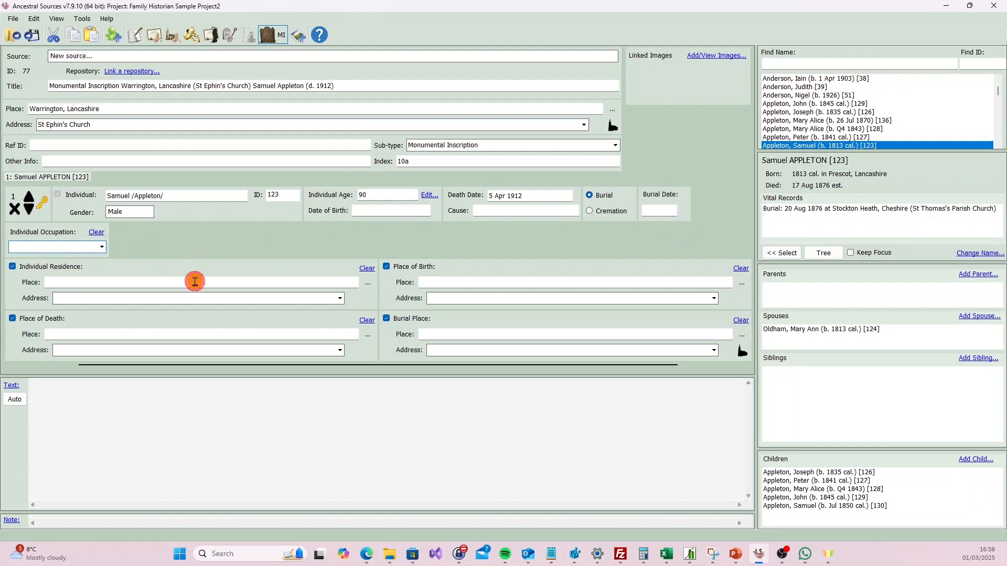
{"action": "left_click", "coordinate": [435, 282]}
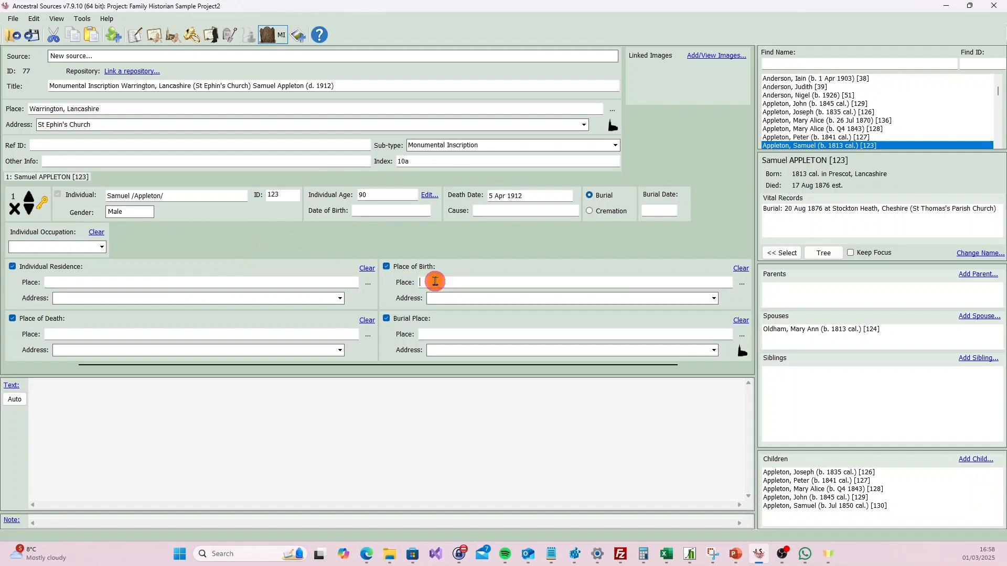
{"action": "left_click", "coordinate": [229, 335]}
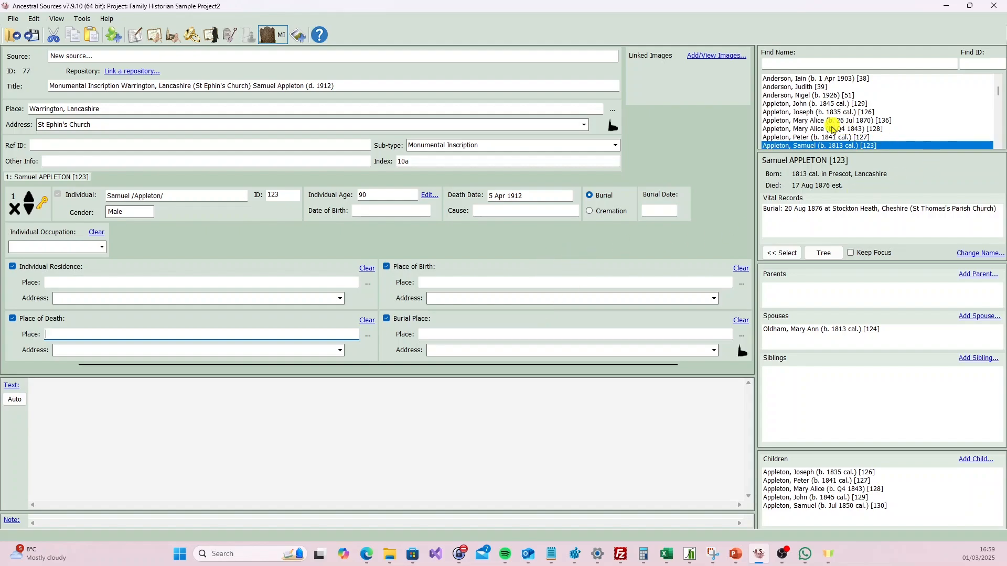
Add the first individual's daughter as the second individual on the inscription and switch between the two people's entries
{"action": "double_click", "coordinate": [873, 128]}
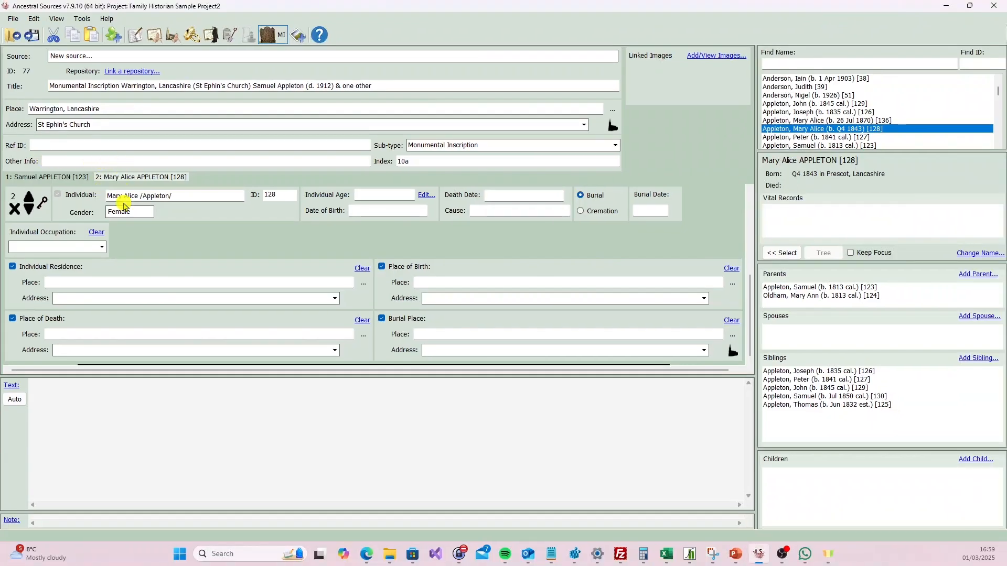
{"action": "left_click", "coordinate": [59, 179]}
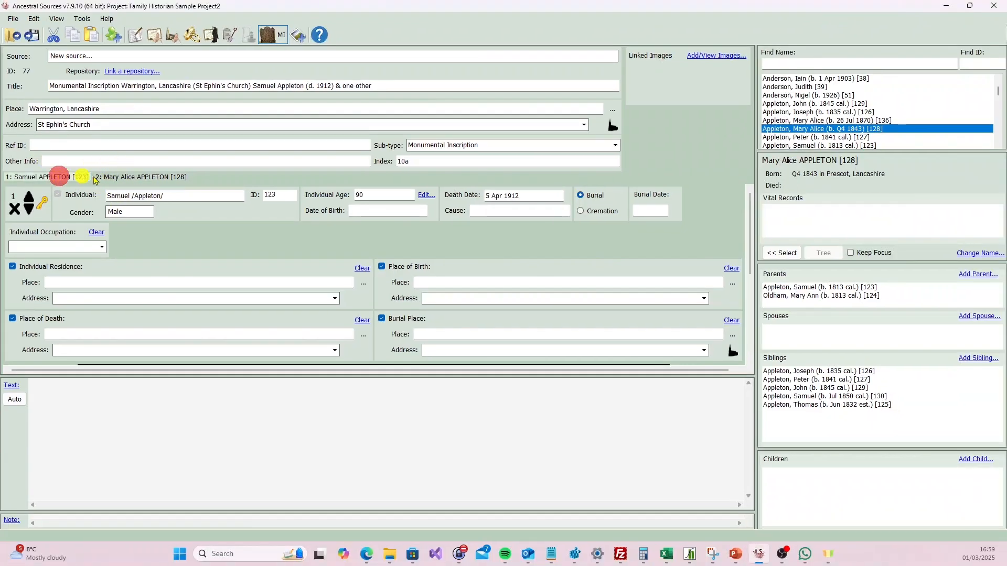
{"action": "left_click", "coordinate": [142, 178]}
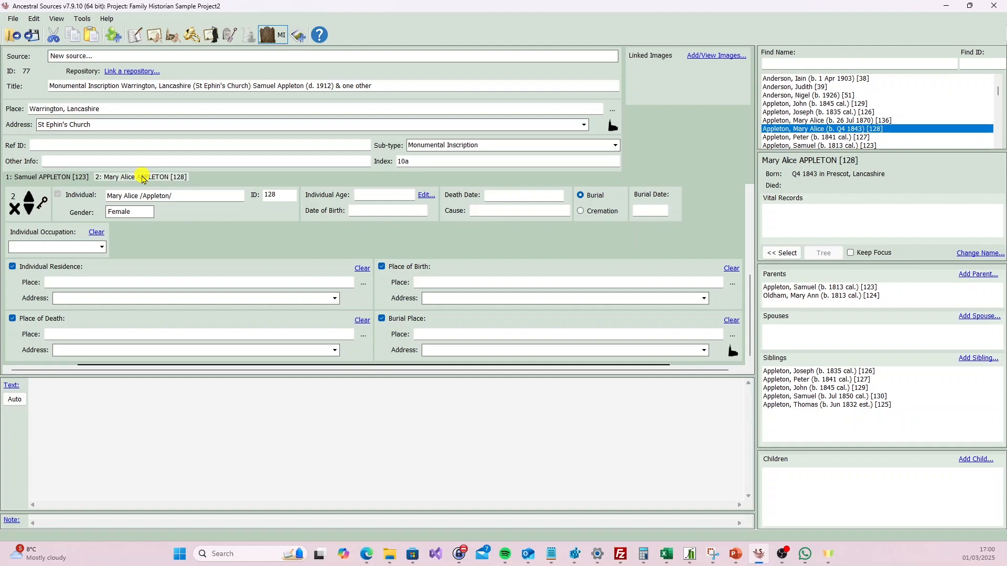
{"action": "left_click", "coordinate": [55, 177]}
{"action": "left_click", "coordinate": [139, 176]}
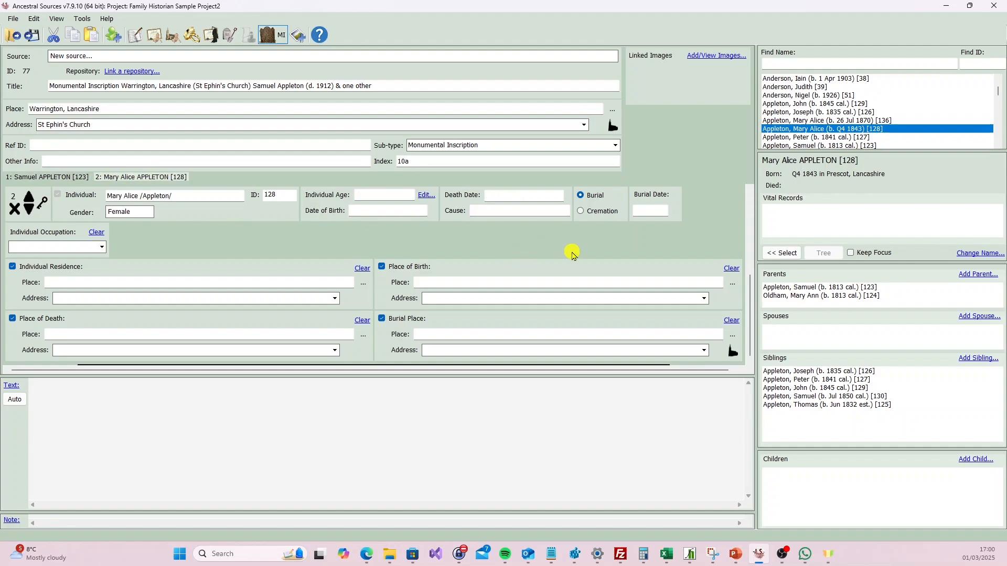
{"action": "scroll", "coordinate": [599, 281], "scroll_direction": "down", "scroll_amount": 2}
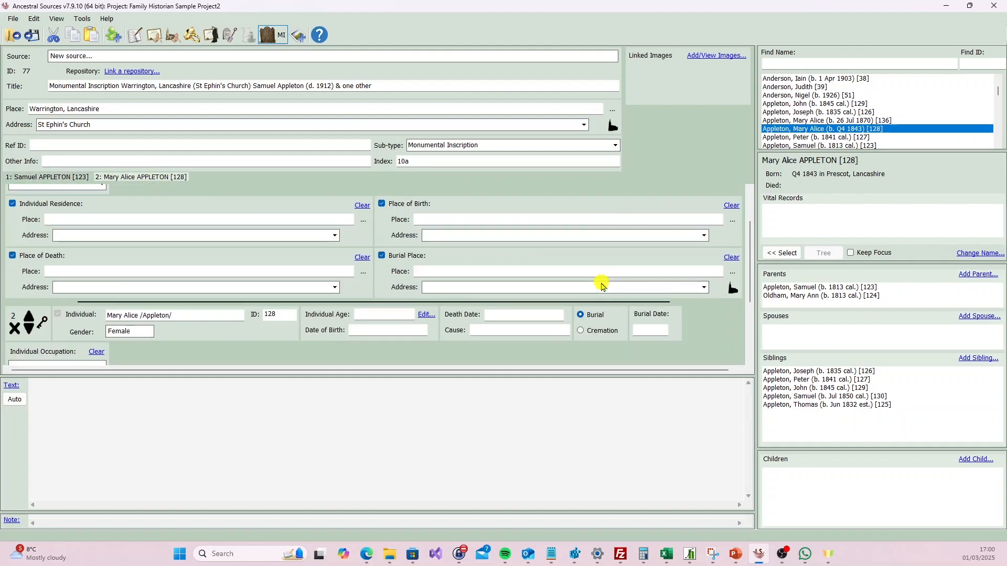
{"action": "left_click_drag", "start_coordinate": [749, 273], "coordinate": [750, 299]}
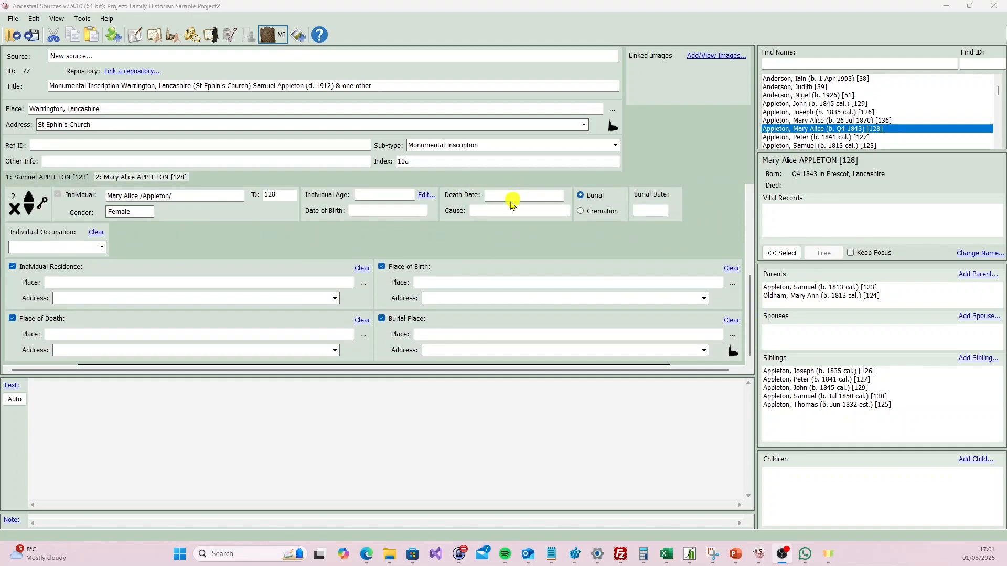
Set the second individual's age to 70, death date to 15 Sep 1913 and residence place to Stockton Heath, Cheshire
{"action": "left_click", "coordinate": [384, 193]}
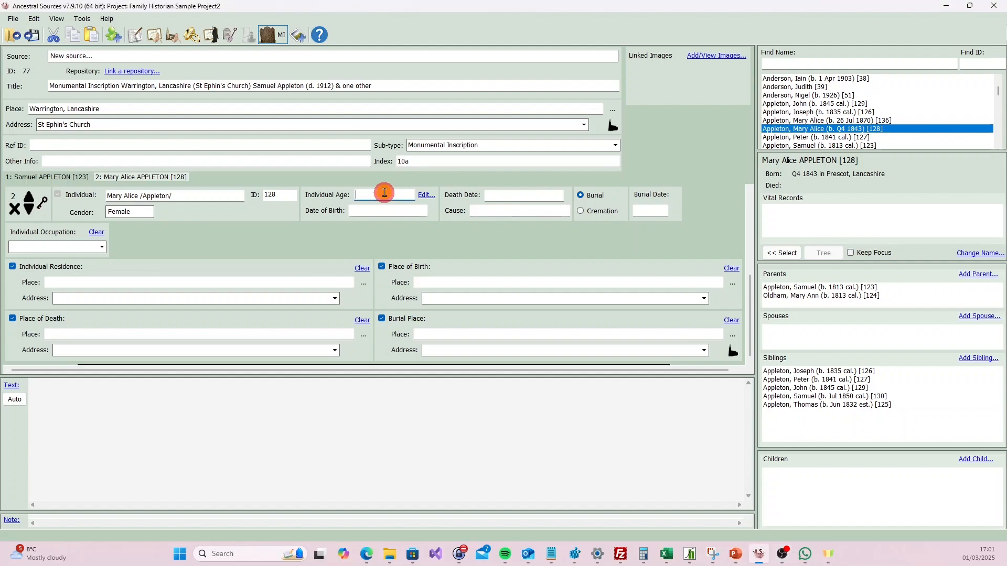
{"action": "type", "text": "70"}
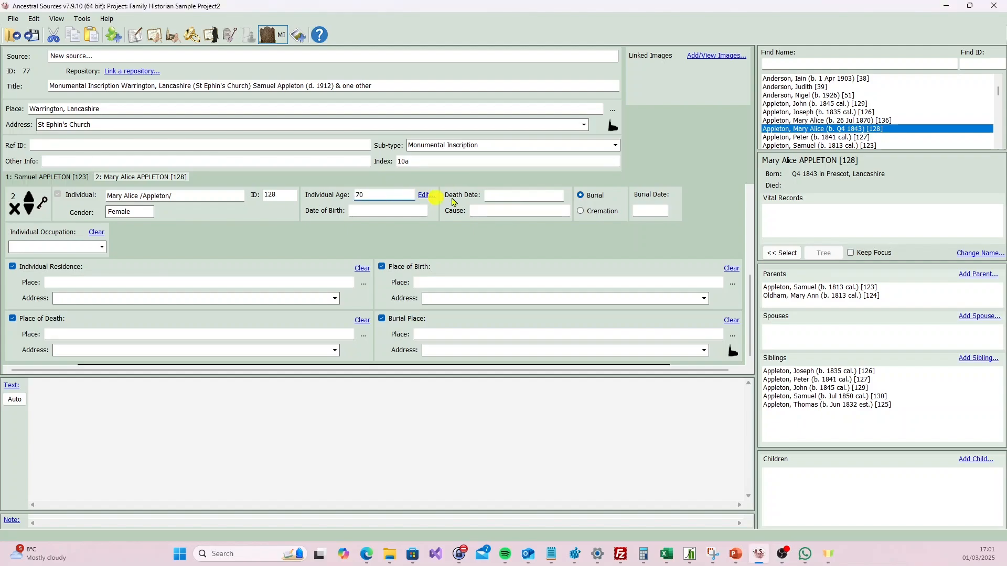
{"action": "left_click", "coordinate": [511, 194]}
{"action": "type", "text": "15 Sep"}
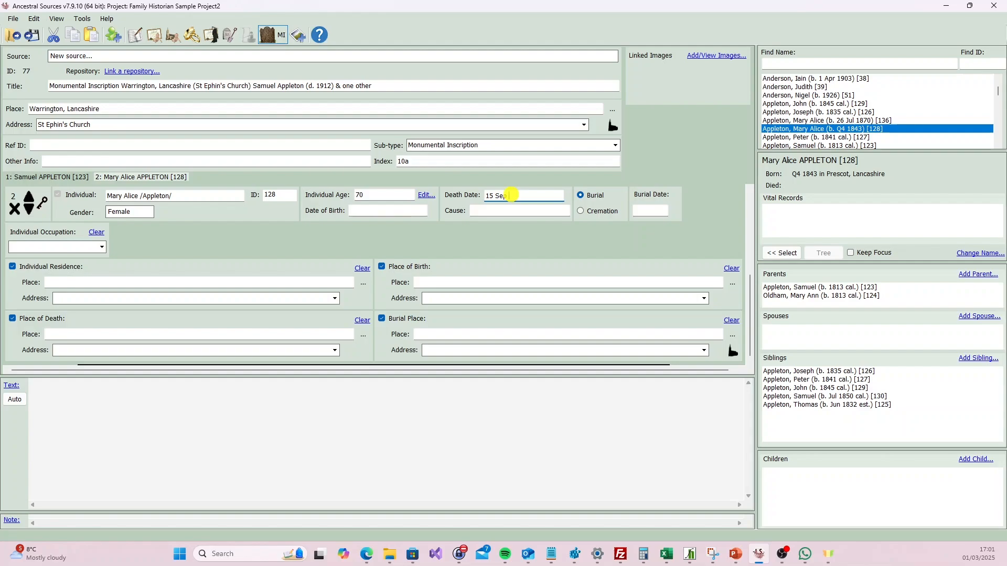
{"action": "type", "text": " 1913"}
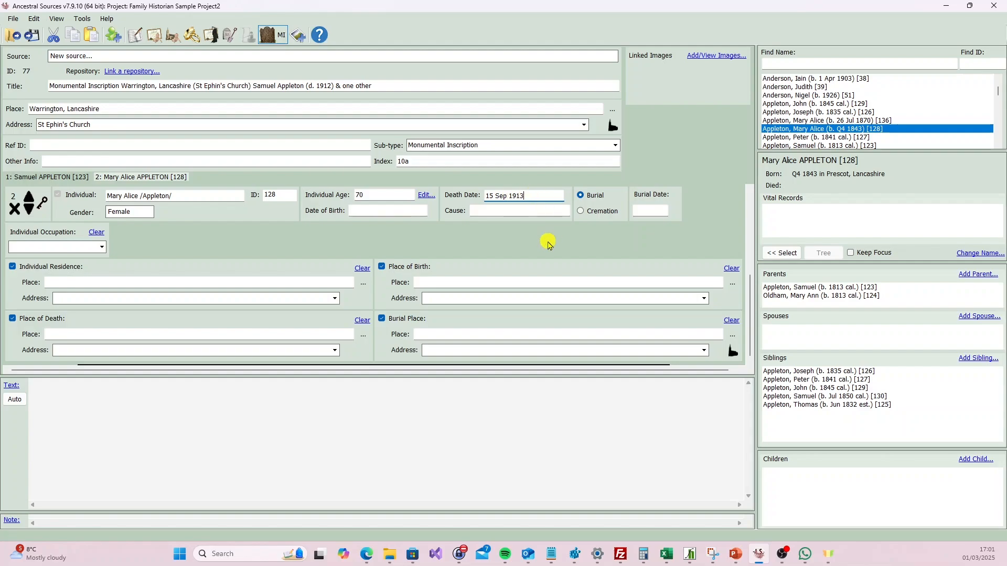
{"action": "left_click", "coordinate": [203, 283]}
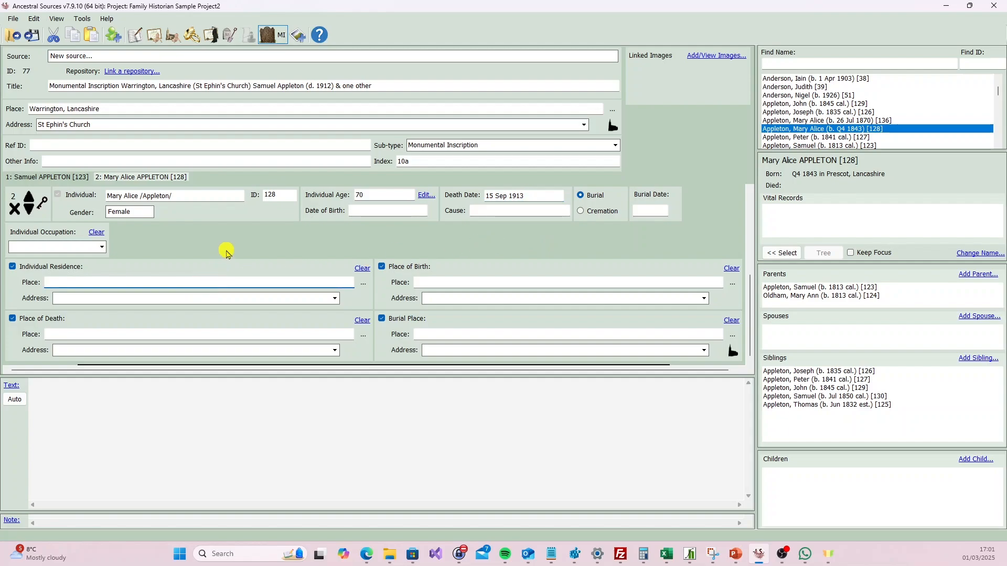
{"action": "type", "text": "Stockton Heath, Cheshire"}
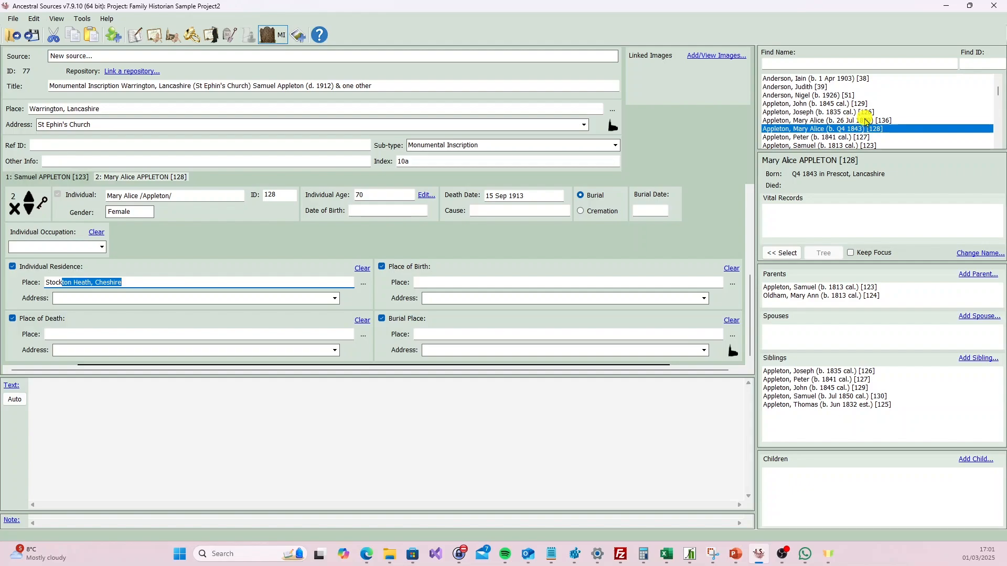
Add the second individual's namesake niece as the third individual on the inscription and review the stacked entries
{"action": "double_click", "coordinate": [865, 120]}
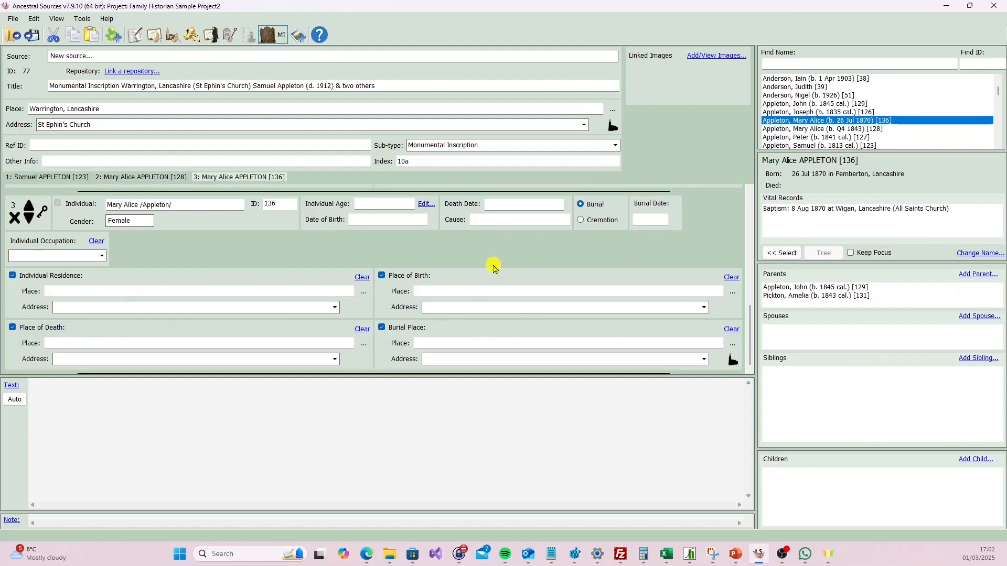
{"action": "scroll", "coordinate": [485, 279], "scroll_direction": "up", "scroll_amount": 5}
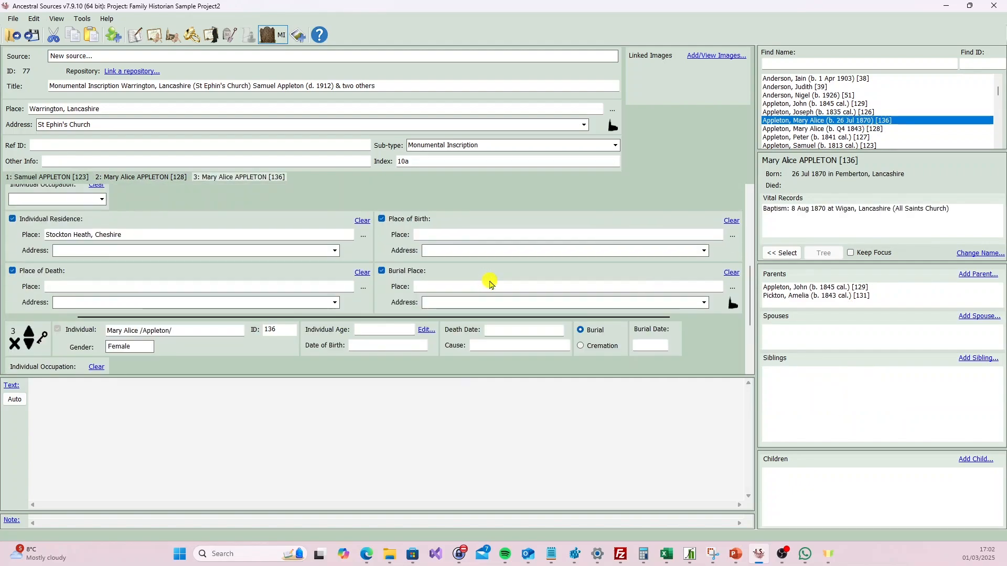
{"action": "scroll", "coordinate": [495, 280], "scroll_direction": "down", "scroll_amount": 5}
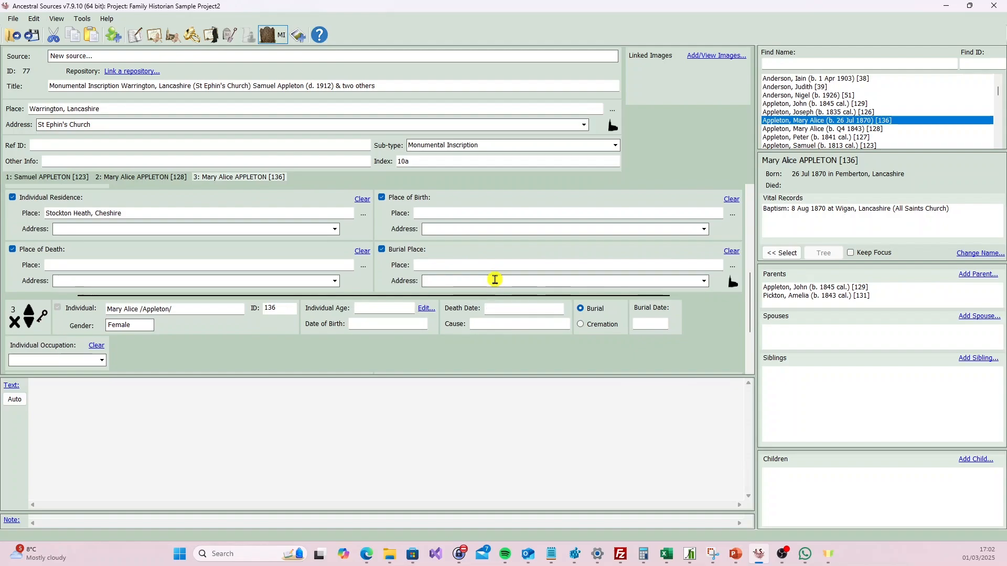
{"action": "scroll", "coordinate": [748, 317], "scroll_direction": "down", "scroll_amount": 2}
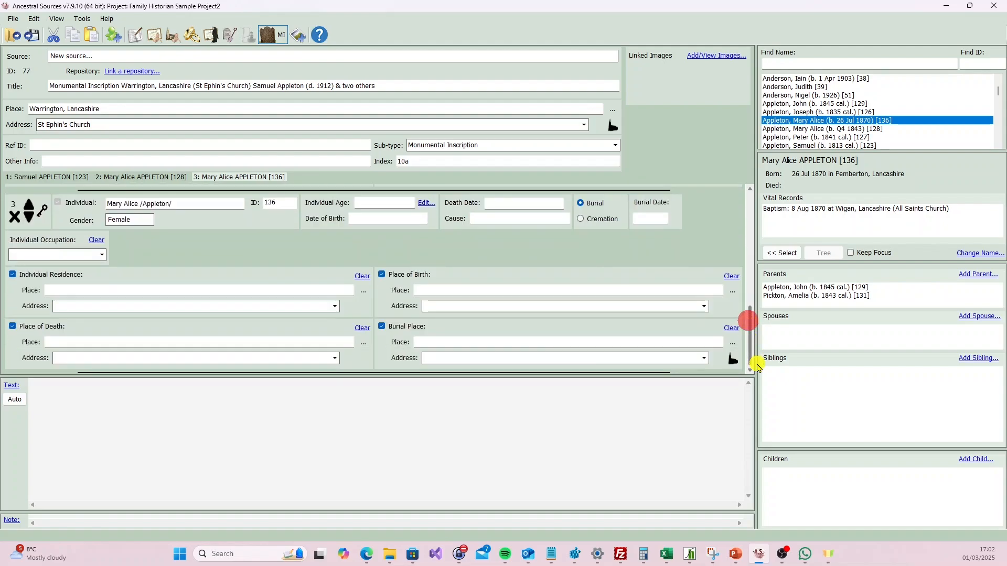
Set the third individual's age to 20 and death date to 4 Jun 1890
{"action": "left_click", "coordinate": [375, 202]}
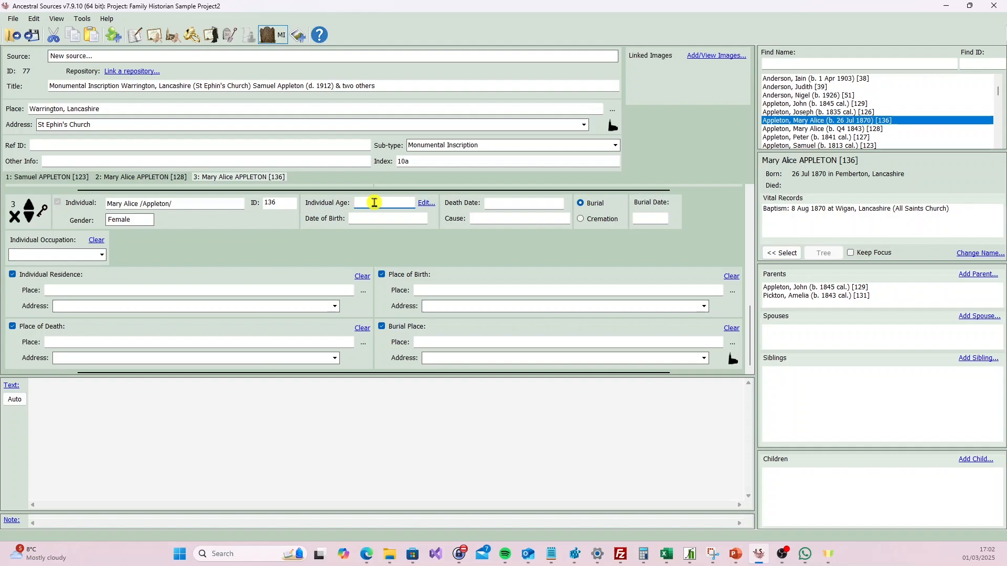
{"action": "type", "text": "20"}
{"action": "left_click", "coordinate": [516, 203]}
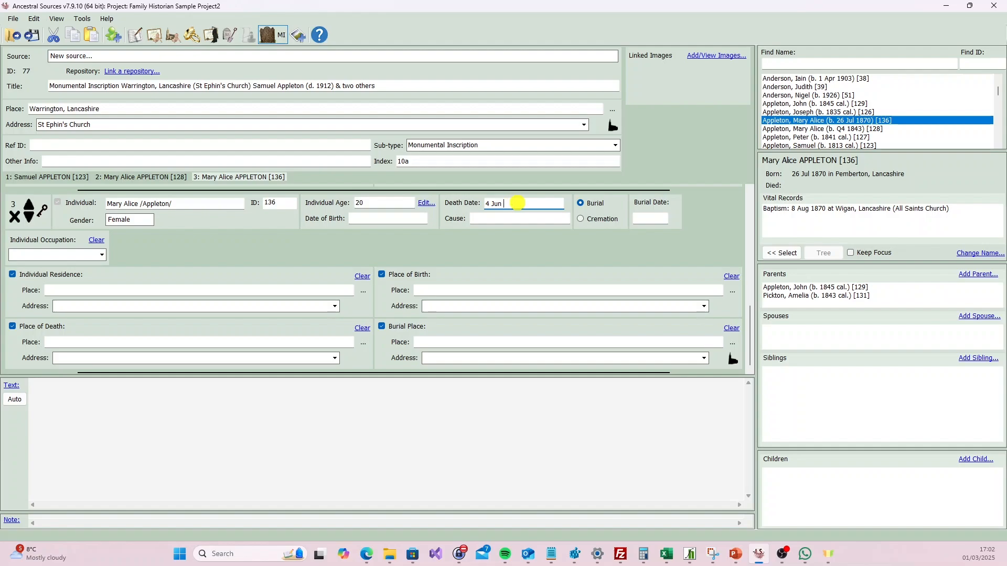
{"action": "type", "text": "90"}
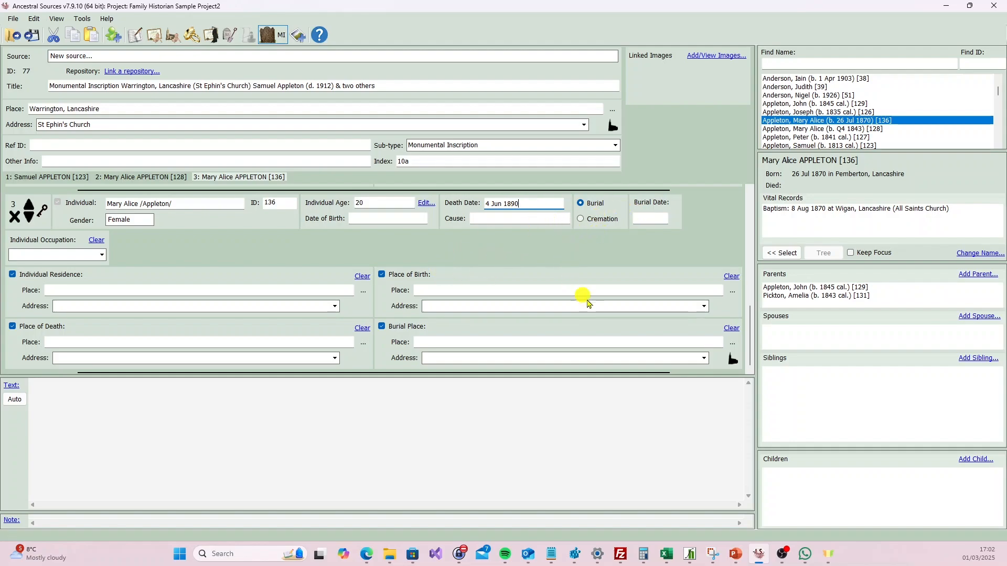
Make the second individual on the inscription the key person
{"action": "left_click_drag", "start_coordinate": [750, 330], "coordinate": [740, 211]}
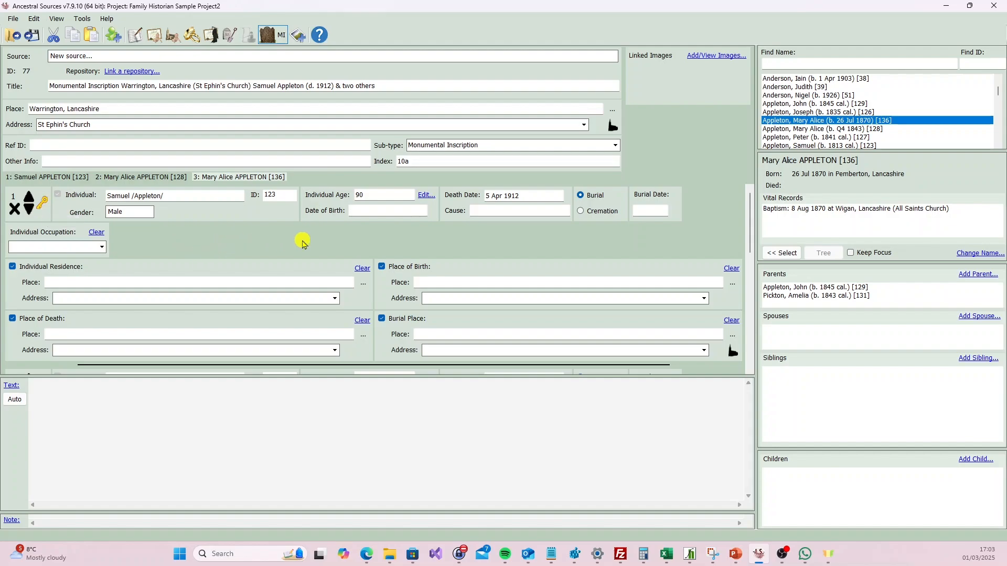
{"action": "scroll", "coordinate": [302, 240], "scroll_direction": "down", "scroll_amount": 1}
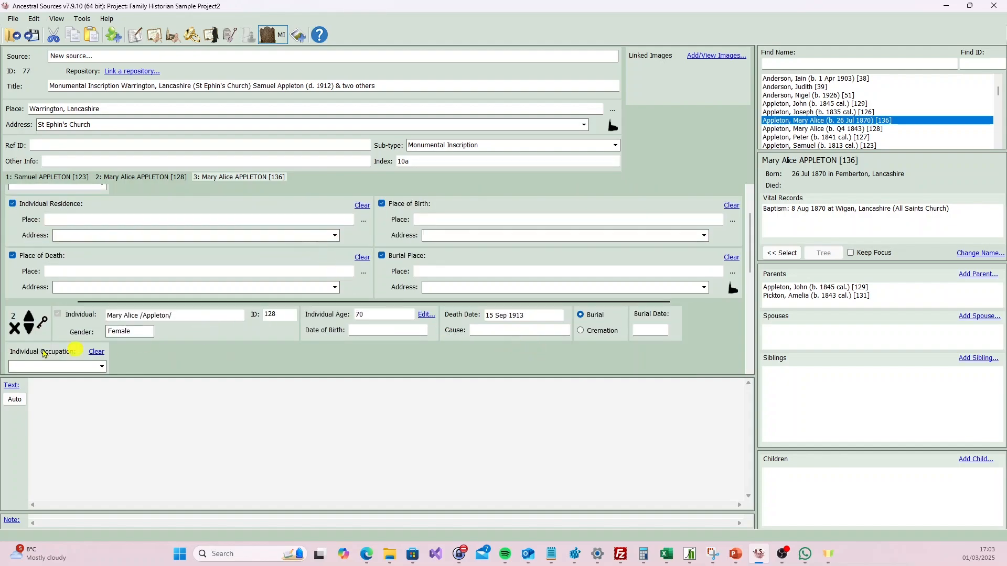
{"action": "mouse_move", "coordinate": [755, 259]}
{"action": "left_mouse_down"}
{"action": "mouse_move", "coordinate": [754, 351]}
{"action": "mouse_move", "coordinate": [754, 265]}
{"action": "left_mouse_up"}
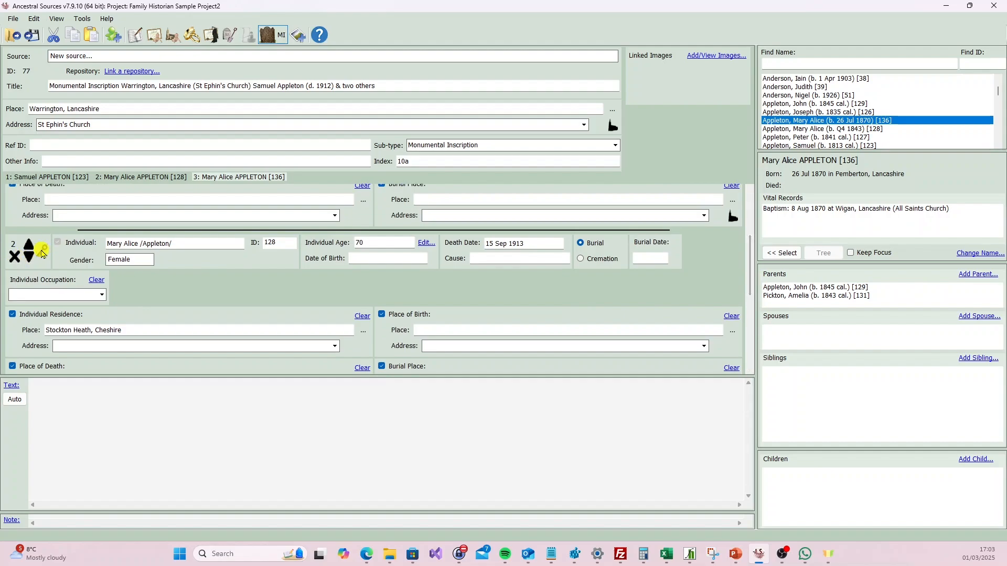
{"action": "left_click", "coordinate": [42, 252]}
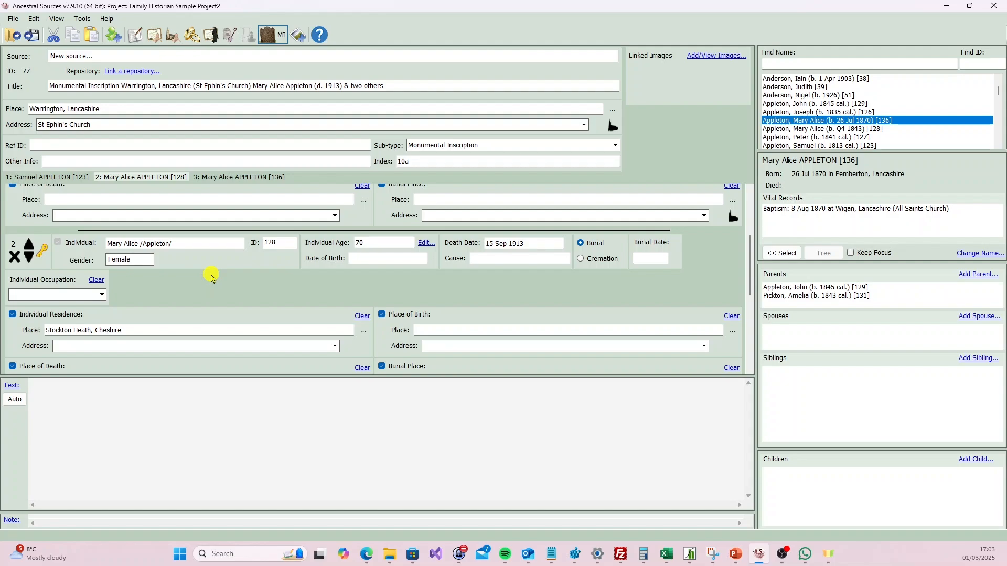
Reorder the inscription's individuals so that the key person moves from second to third place
{"action": "scroll", "coordinate": [204, 293], "scroll_direction": "up", "scroll_amount": 3}
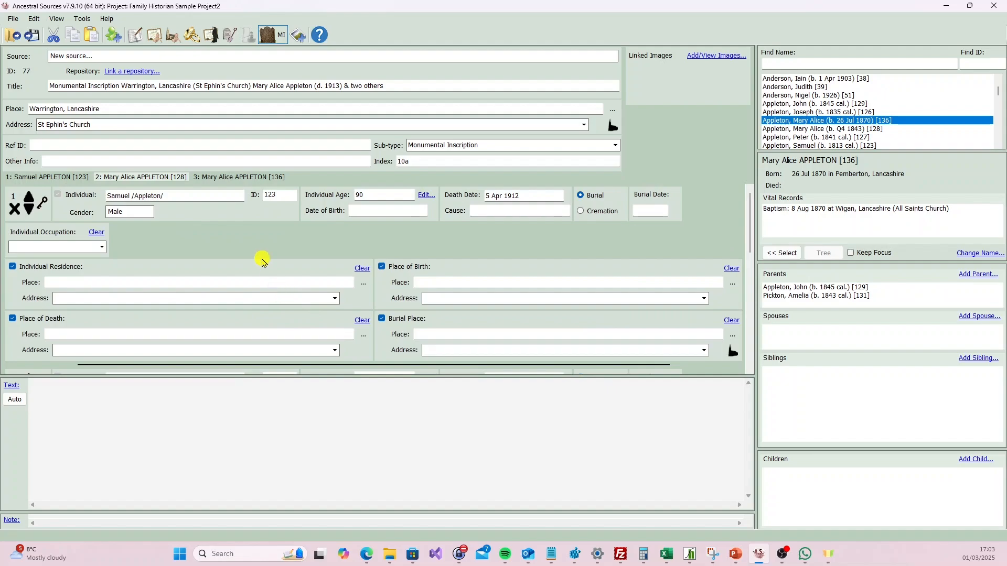
{"action": "scroll", "coordinate": [256, 238], "scroll_direction": "down", "scroll_amount": 2}
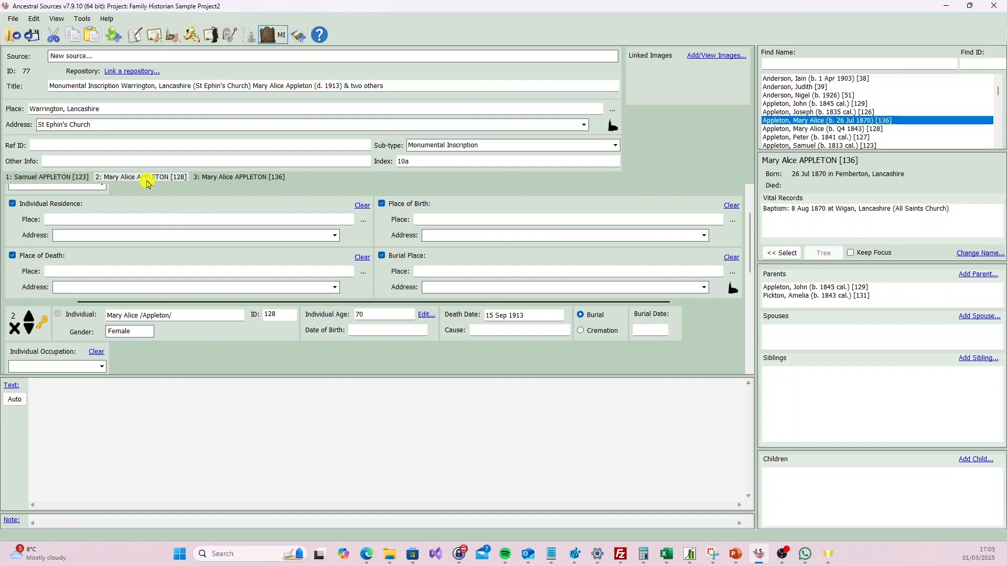
{"action": "left_click_drag", "start_coordinate": [146, 178], "coordinate": [279, 175]}
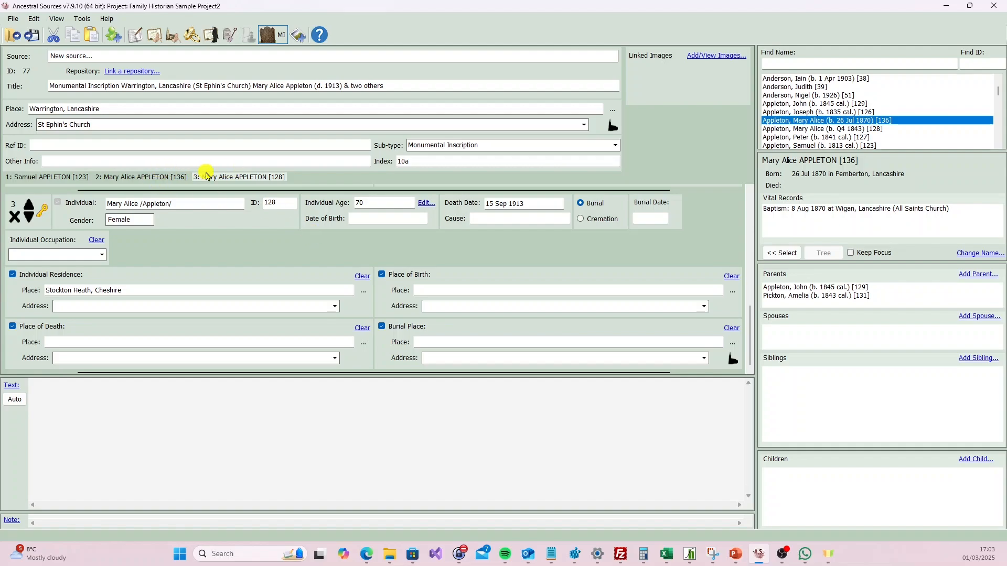
Generate the source text from the rich-text Standard Gravestone template, view it in the text entry window and close that window without changes
{"action": "left_click", "coordinate": [16, 400]}
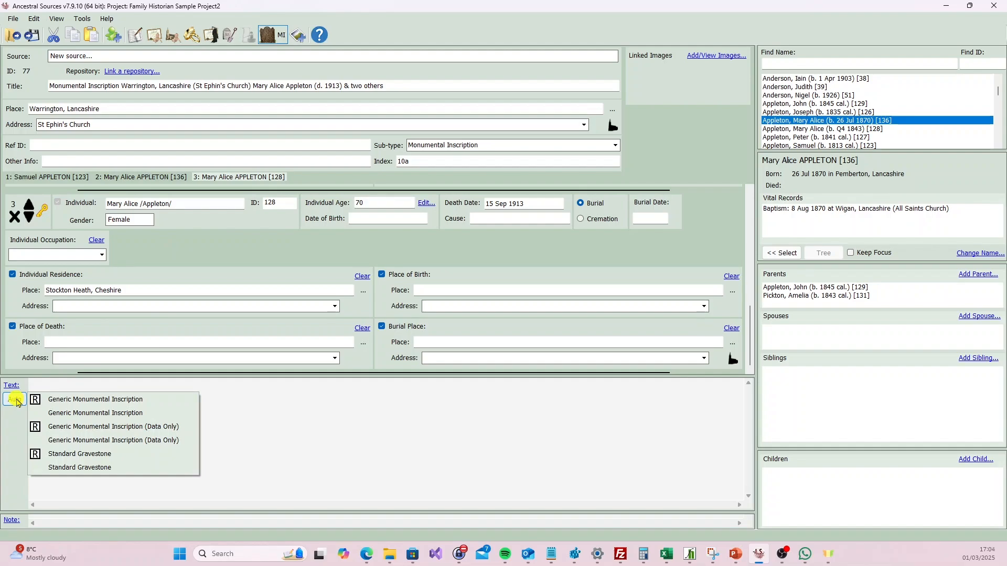
{"action": "left_click", "coordinate": [90, 455]}
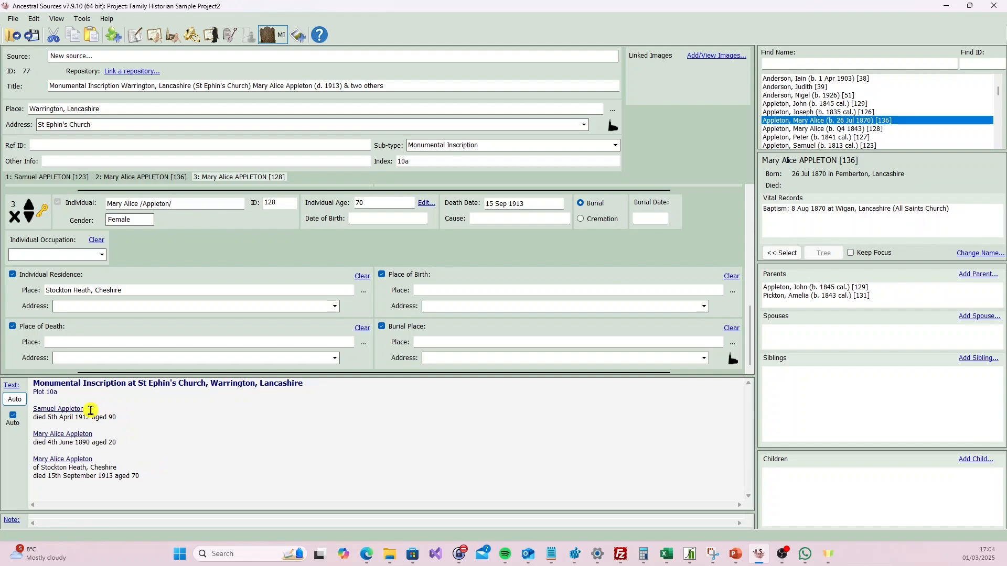
{"action": "left_click", "coordinate": [12, 385]}
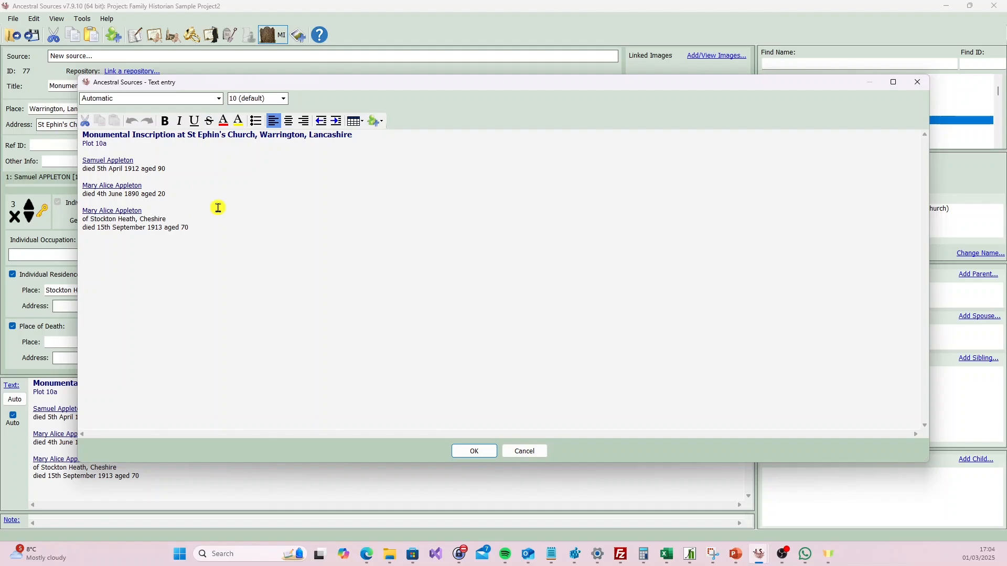
{"action": "left_click", "coordinate": [524, 450]}
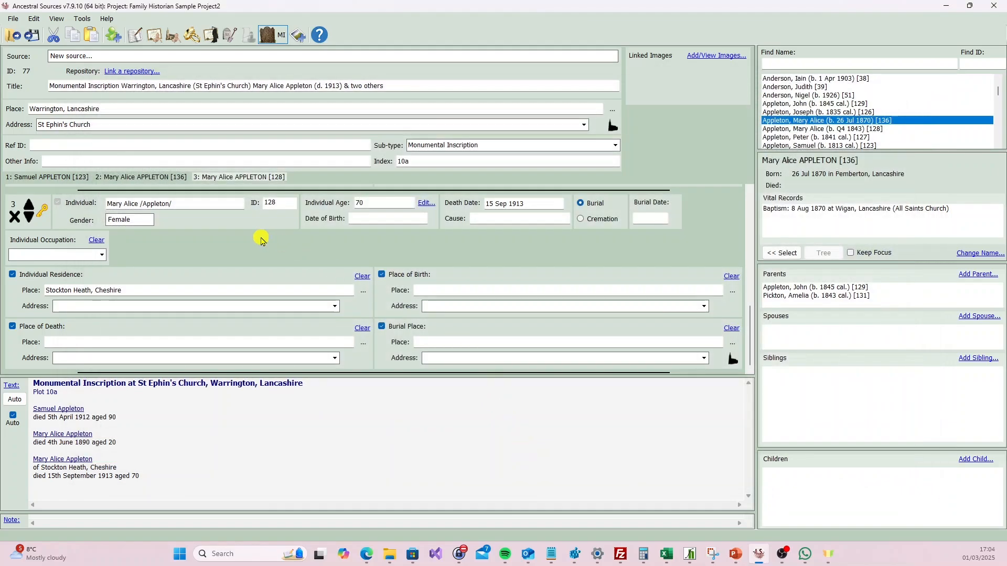
Start saving the inscription entry, accepting that it has no reference ID and no linked images
{"action": "left_click", "coordinate": [31, 35]}
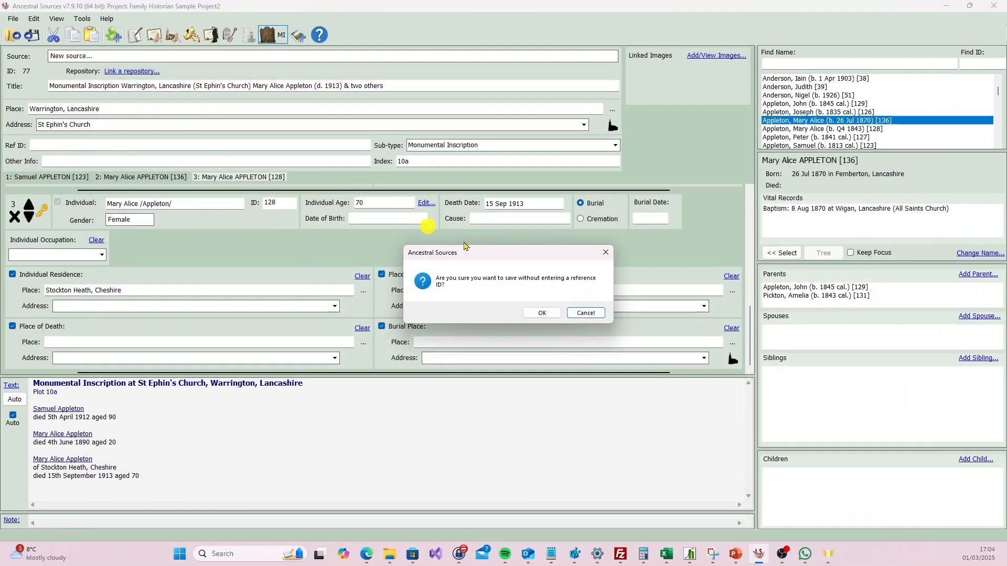
{"action": "left_click", "coordinate": [546, 313]}
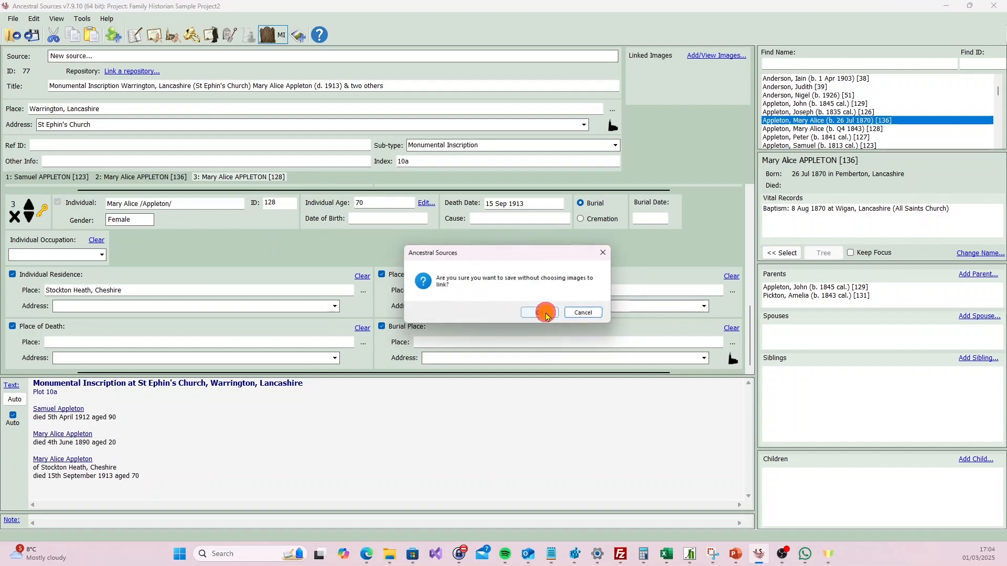
{"action": "left_click", "coordinate": [546, 314]}
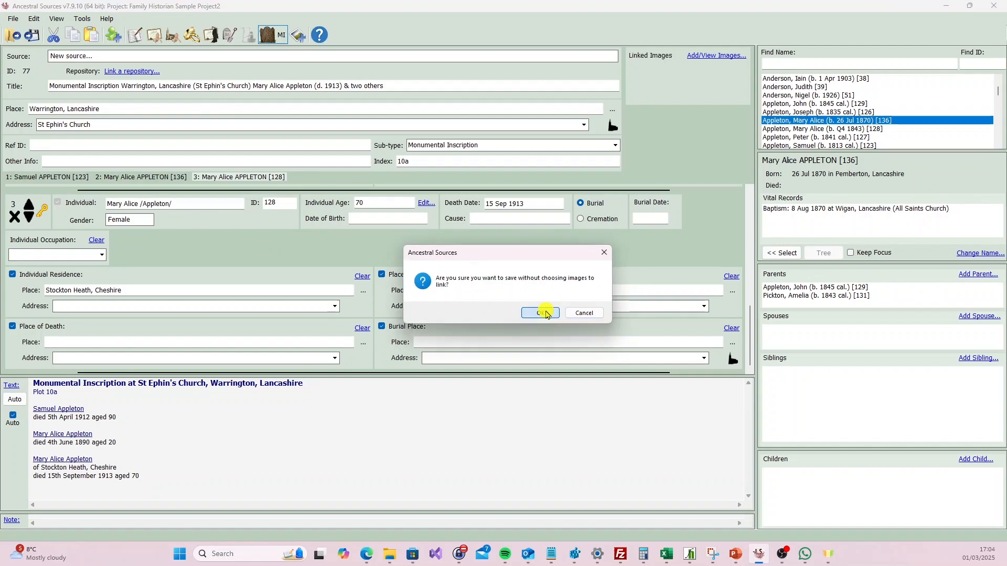
Add a citation to the first individual's birth, leaving all birth facts unchanged, and finish the birth events
{"action": "left_click_drag", "start_coordinate": [436, 34], "coordinate": [573, 102]}
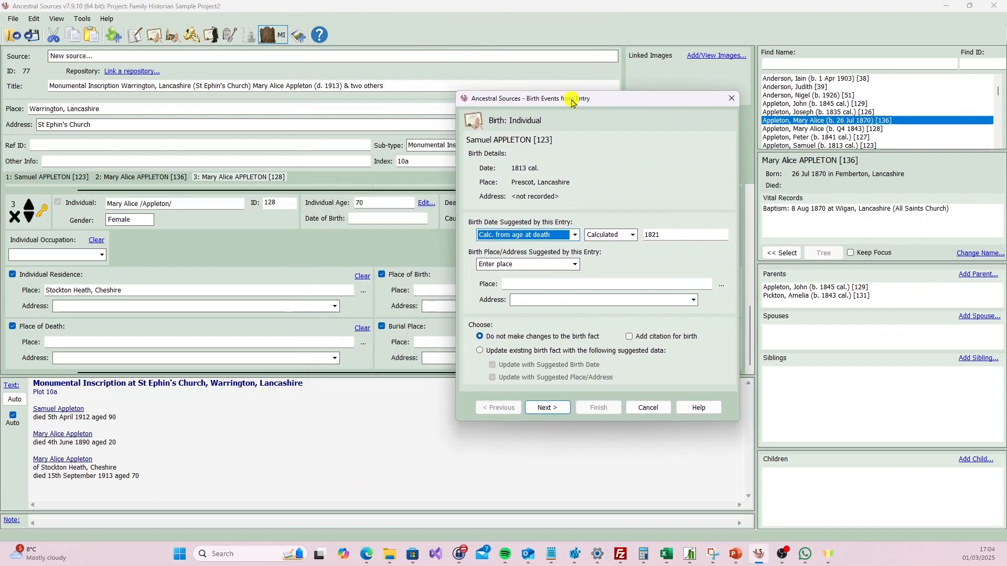
{"action": "left_click_drag", "start_coordinate": [572, 102], "coordinate": [561, 101]}
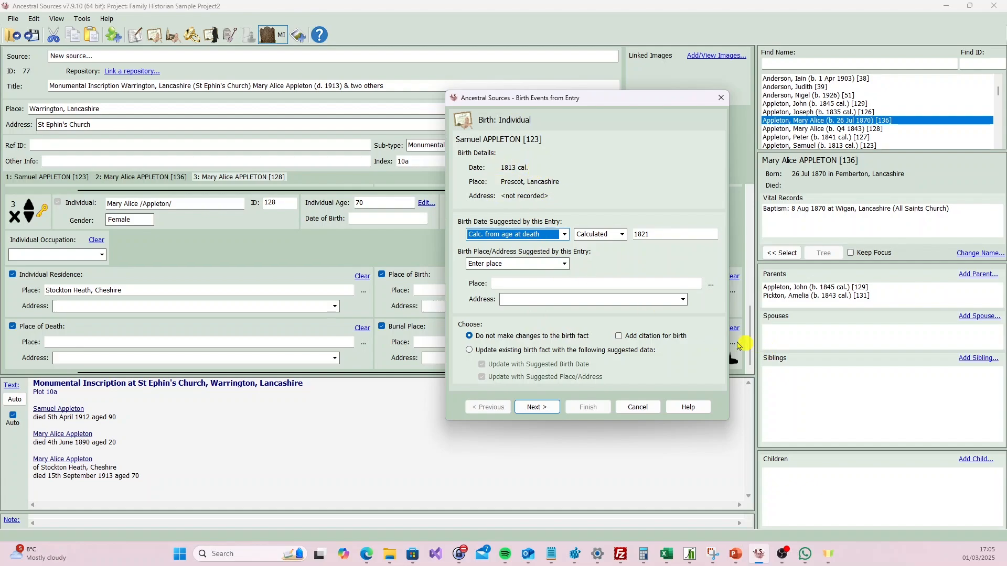
{"action": "left_click", "coordinate": [680, 336]}
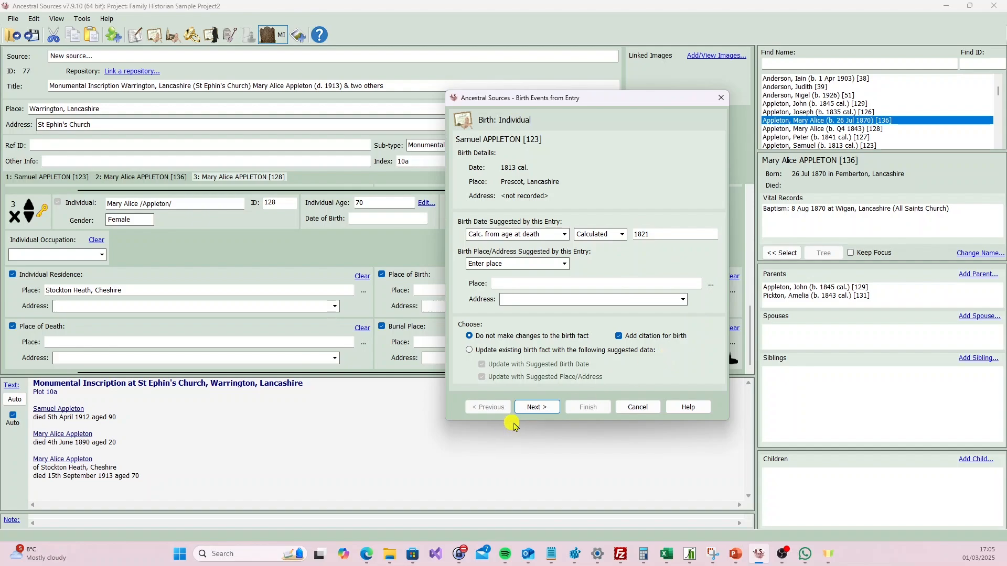
{"action": "left_click", "coordinate": [537, 408]}
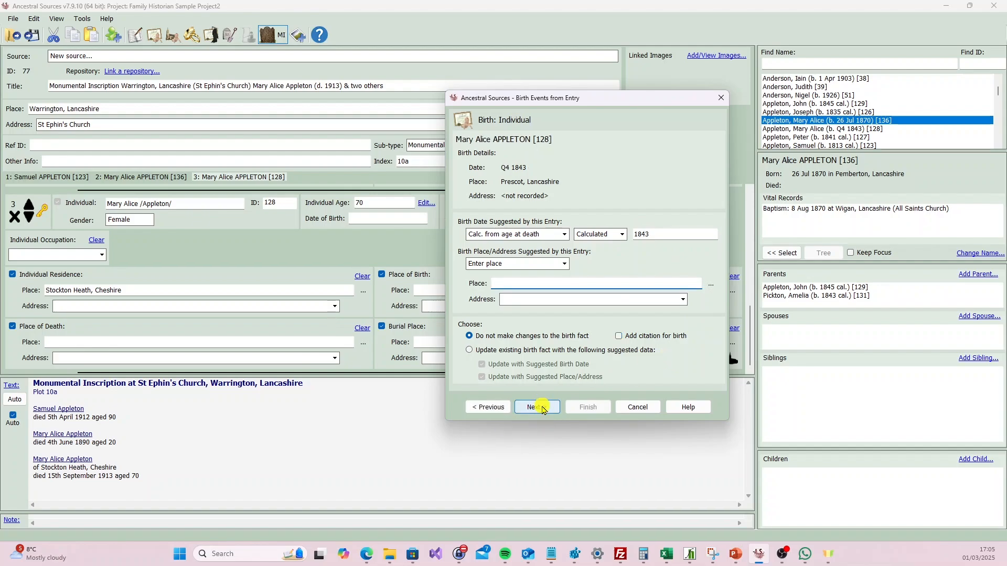
{"action": "left_click", "coordinate": [540, 407]}
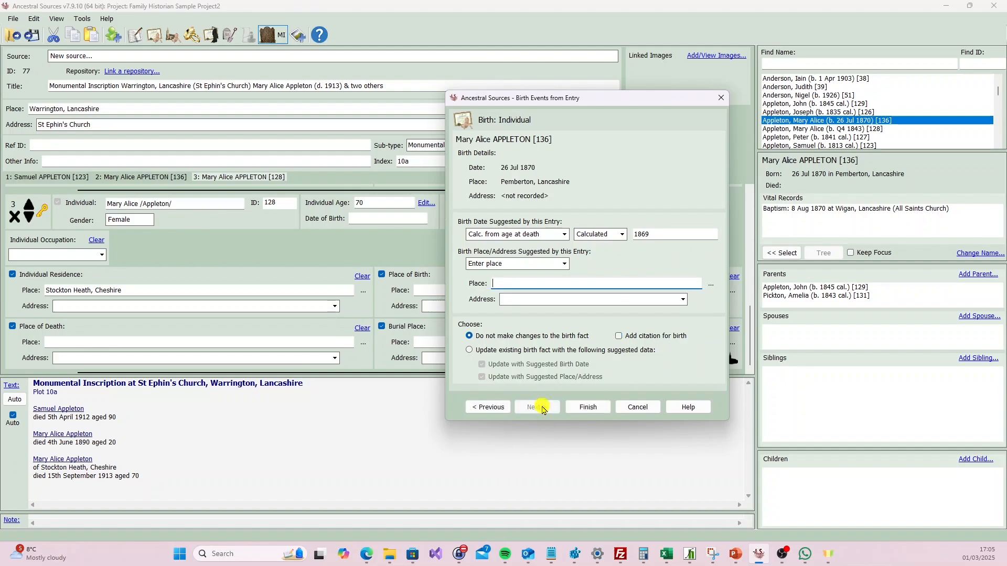
{"action": "left_click", "coordinate": [588, 408]}
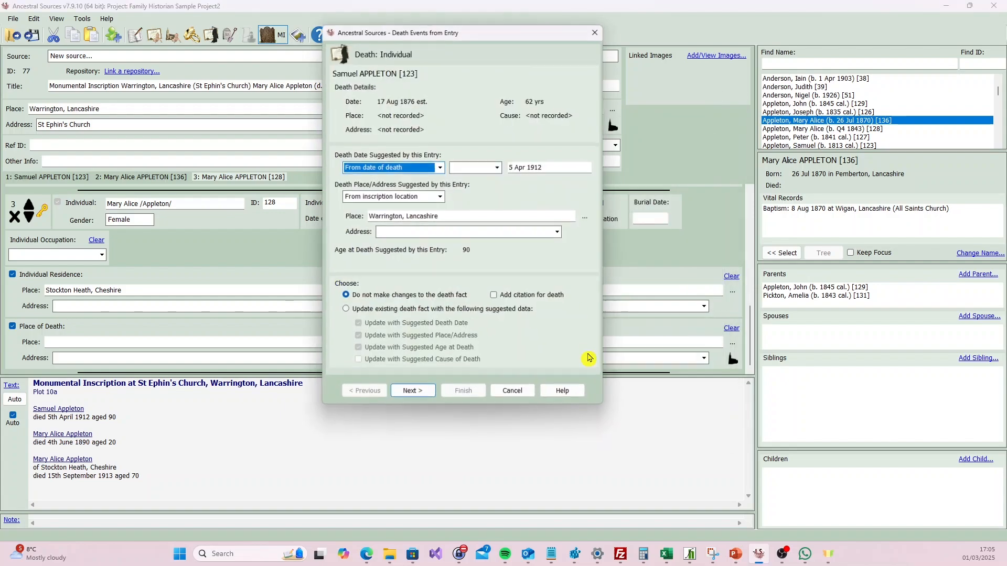
Leave the first individual's death fact unchanged, accept the suggested death data for the others and finish the death events
{"action": "left_click_drag", "start_coordinate": [472, 31], "coordinate": [505, 68]}
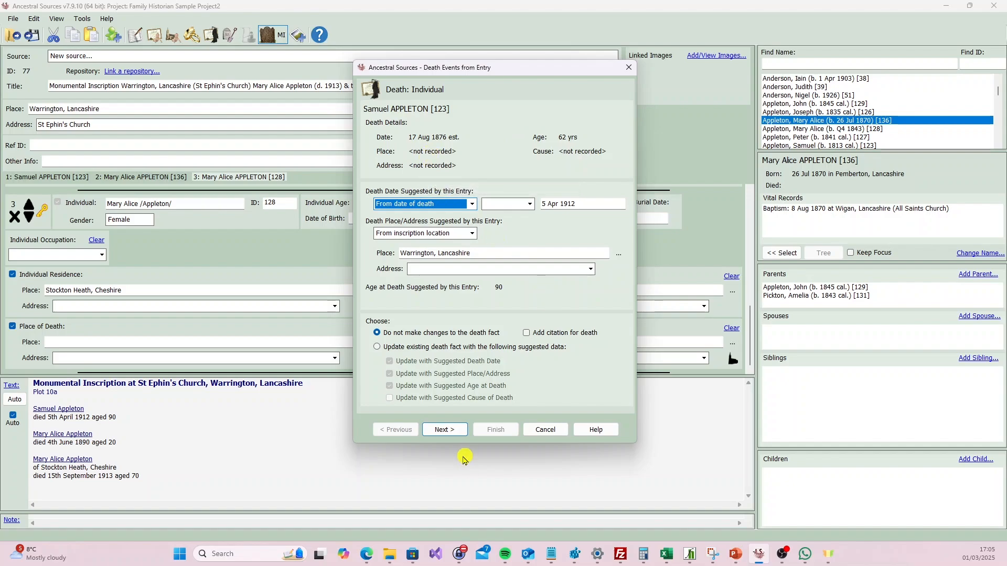
{"action": "left_click", "coordinate": [447, 429]}
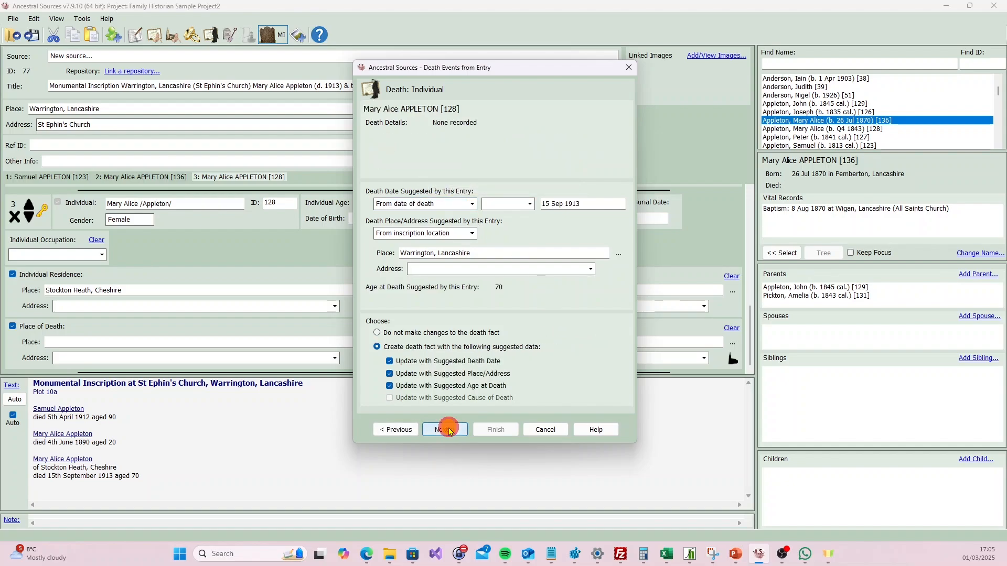
{"action": "left_click", "coordinate": [498, 430]}
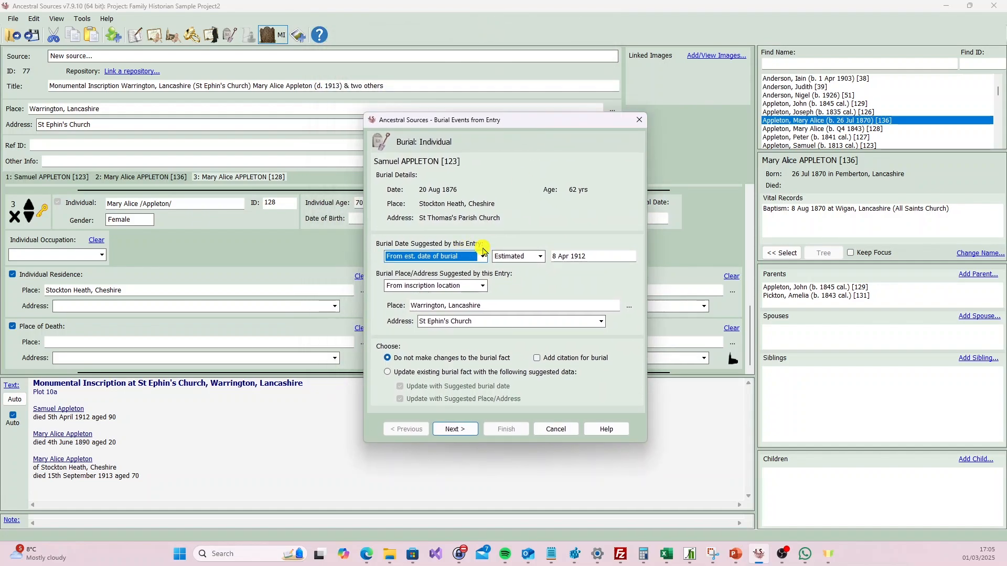
Try updating the first individual's existing burial fact, switch back to making no changes, and cancel the burial events at the second individual
{"action": "left_click", "coordinate": [420, 371]}
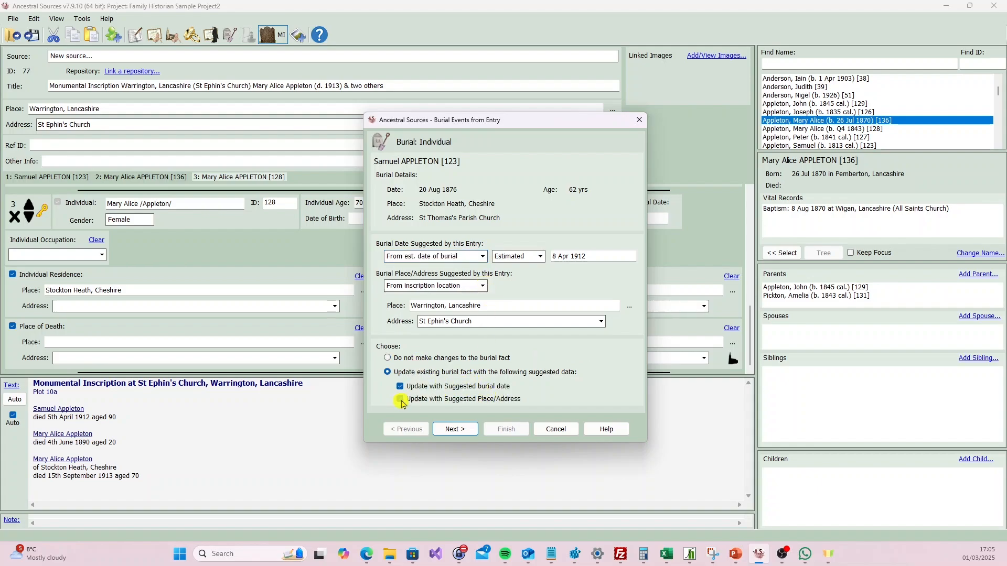
{"action": "left_click", "coordinate": [405, 357]}
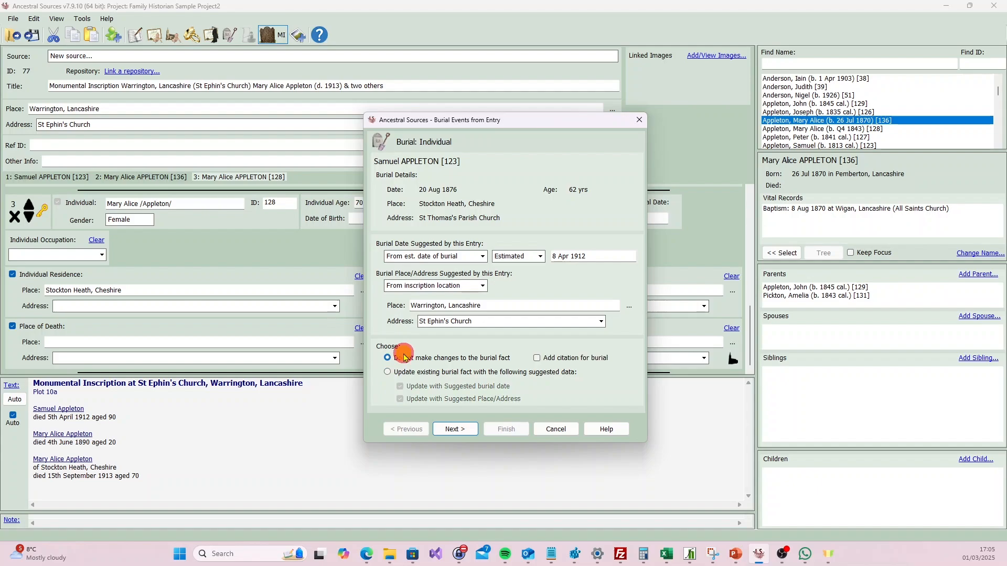
{"action": "left_click", "coordinate": [455, 428]}
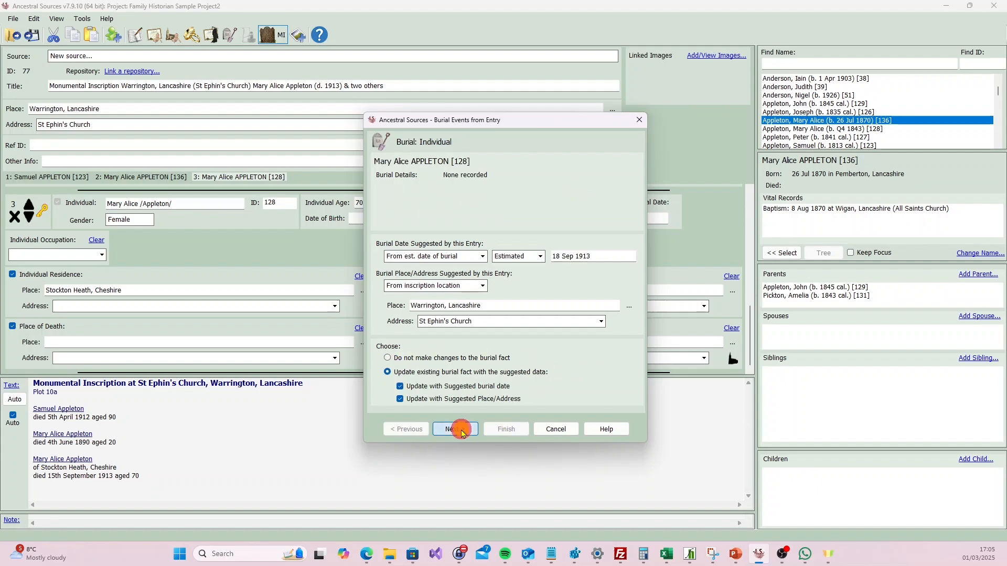
{"action": "left_click", "coordinate": [556, 429]}
Review the M.I. settings in the options, try enabling the Monumental Inscription custom event, and cancel the changes
{"action": "left_click", "coordinate": [84, 20]}
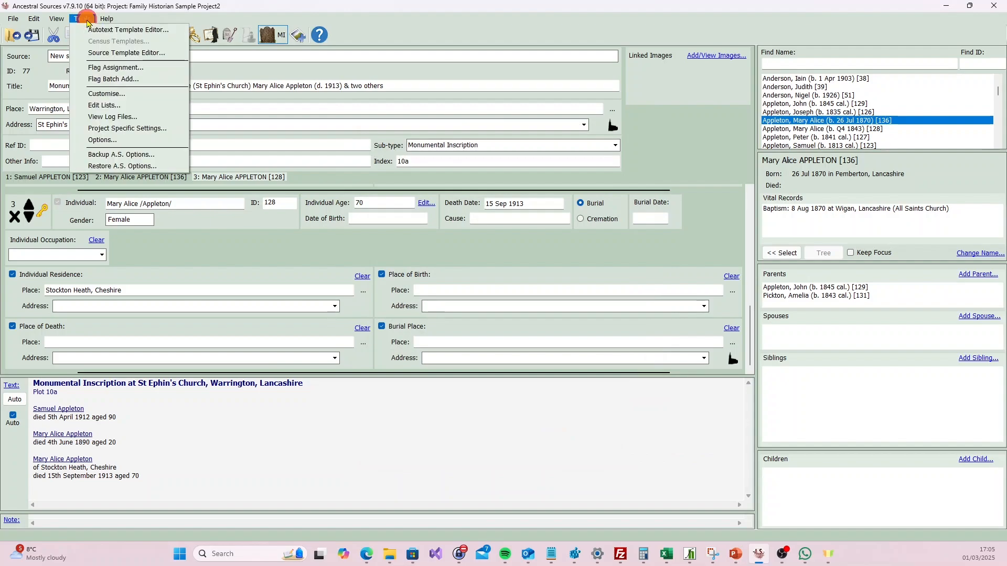
{"action": "left_click", "coordinate": [129, 140]}
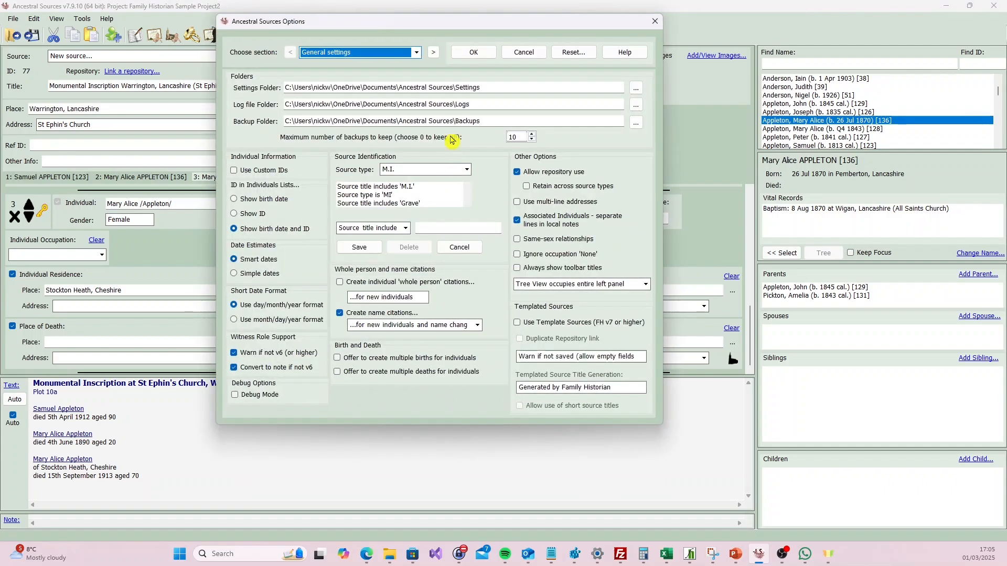
{"action": "left_click", "coordinate": [414, 53]}
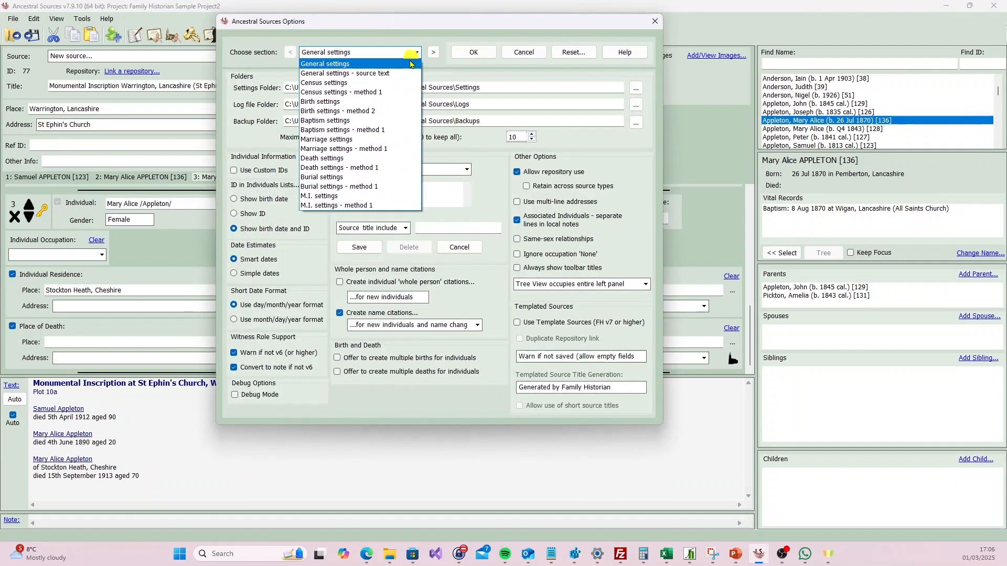
{"action": "left_click", "coordinate": [365, 197]}
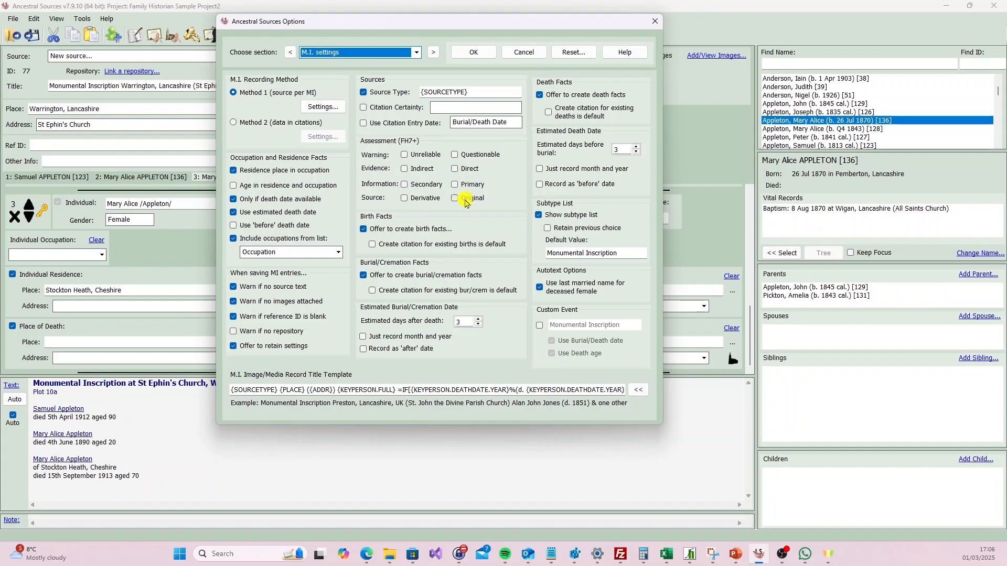
{"action": "left_click", "coordinate": [540, 325]}
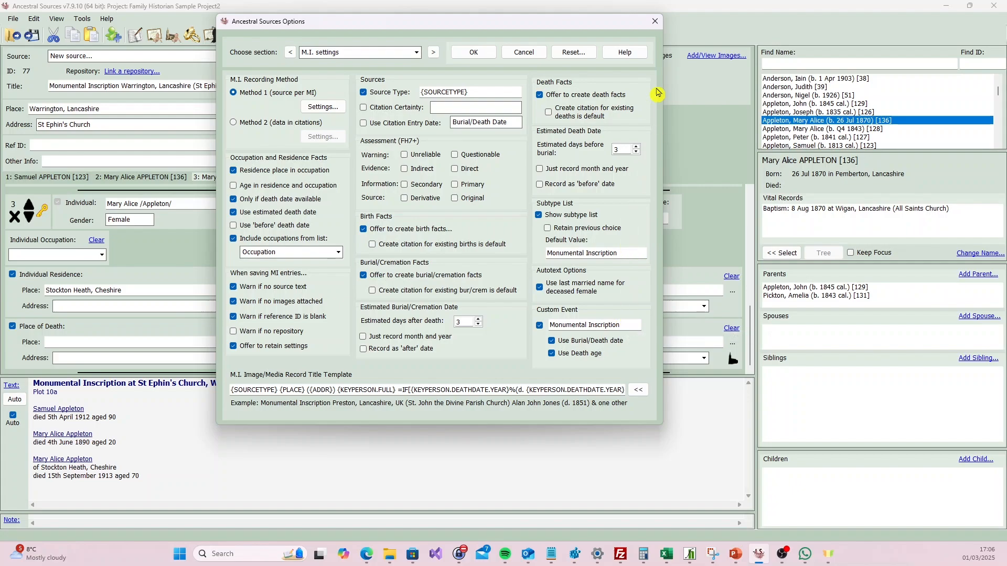
{"action": "left_click", "coordinate": [529, 54]}
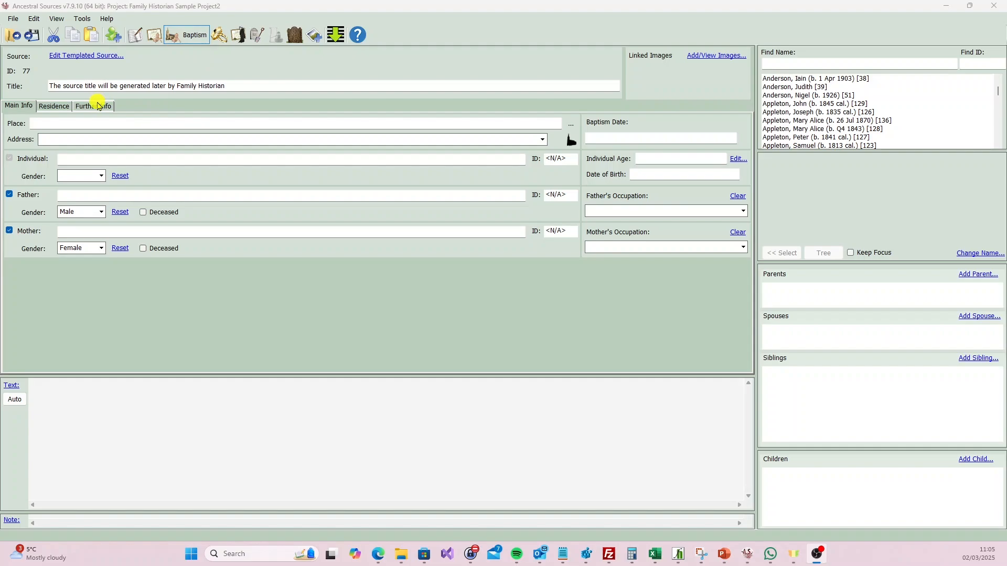
Examine the sub-types offered in the baptism entry's further information, keeping Parish Register
{"action": "left_click", "coordinate": [104, 106]}
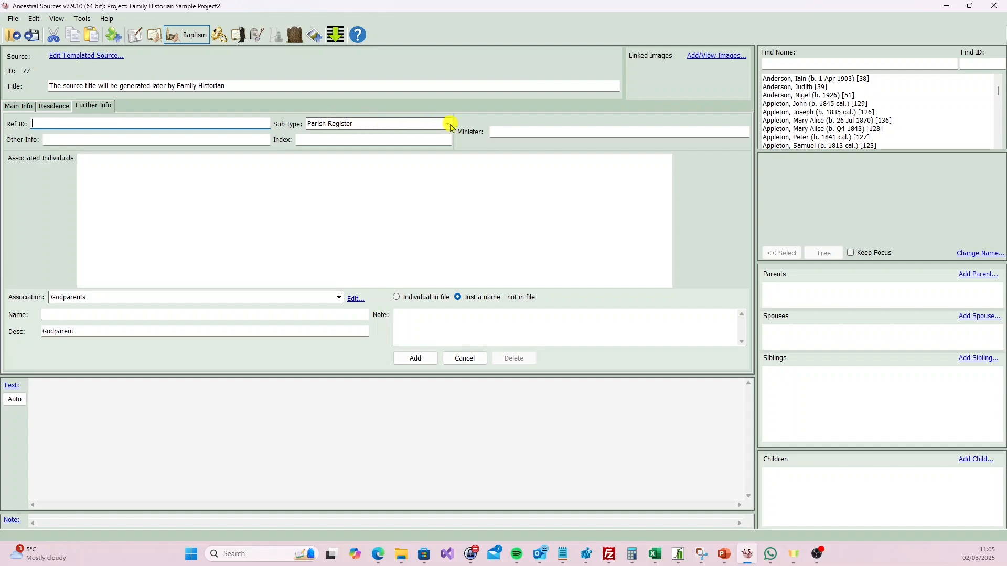
{"action": "left_click", "coordinate": [447, 123]}
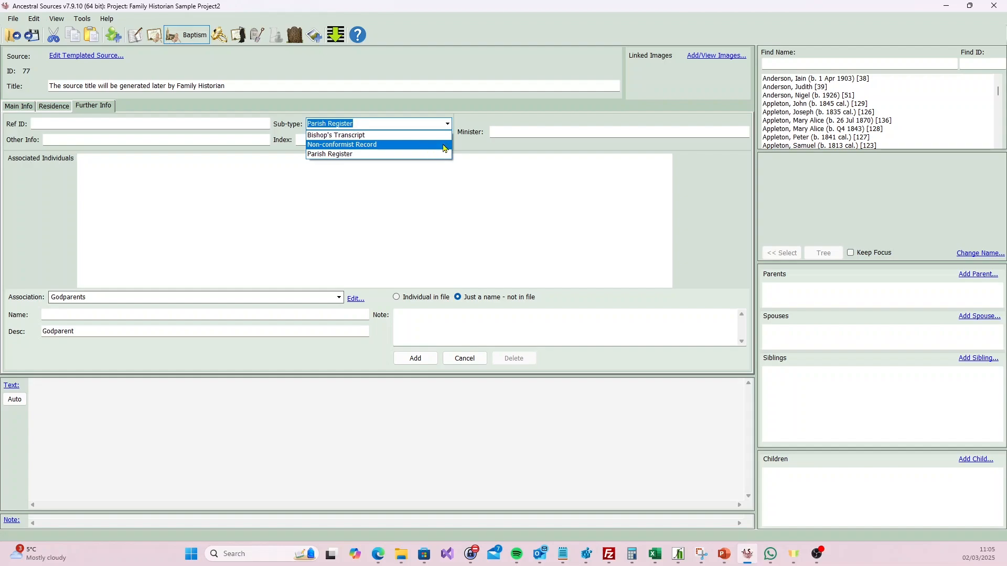
{"action": "left_click", "coordinate": [464, 123]}
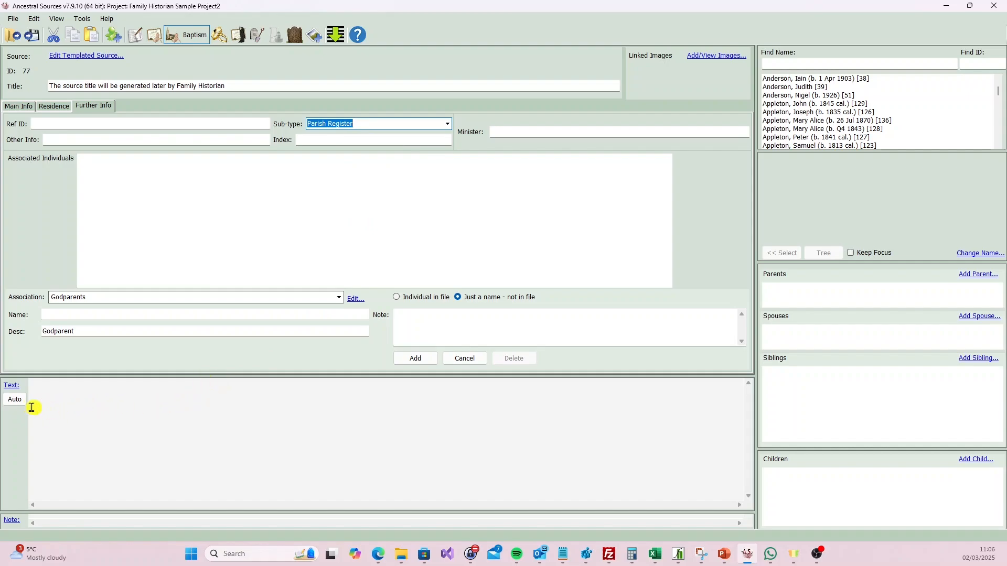
Generate the baptism text with the rich-text Parish Registers 1813- (England/Wales) template and set the index to 123
{"action": "left_click", "coordinate": [16, 400]}
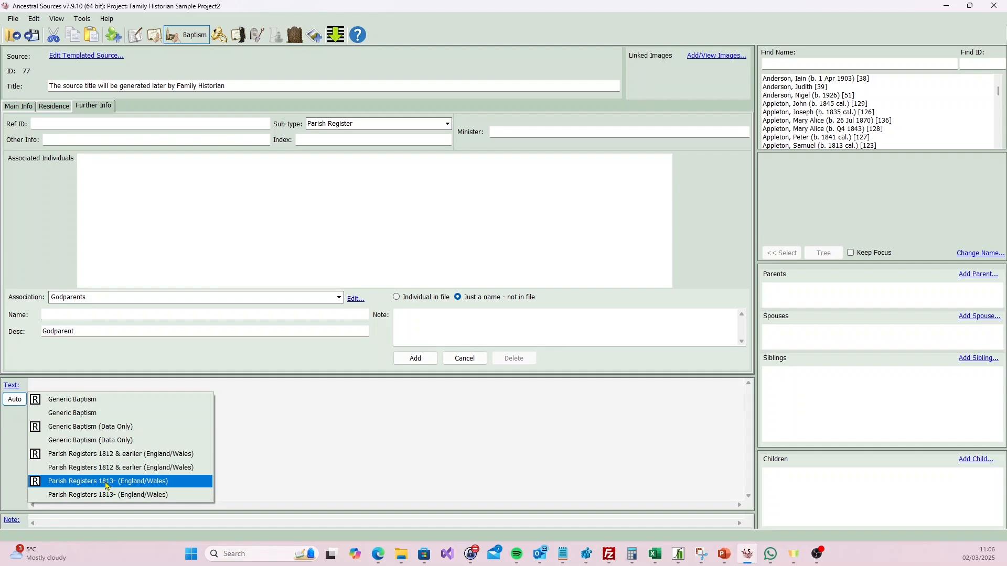
{"action": "left_click", "coordinate": [106, 485]}
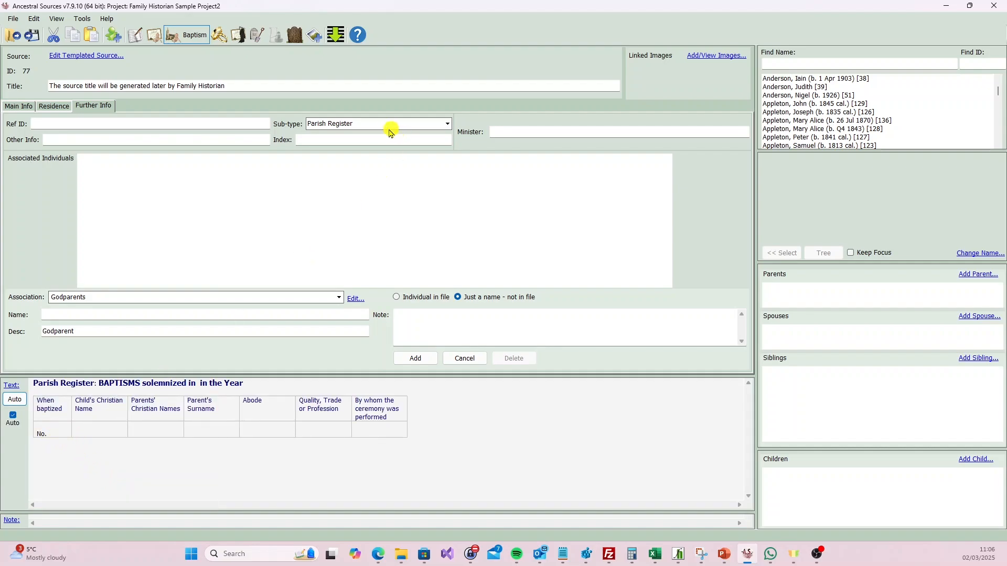
{"action": "left_click", "coordinate": [362, 140]}
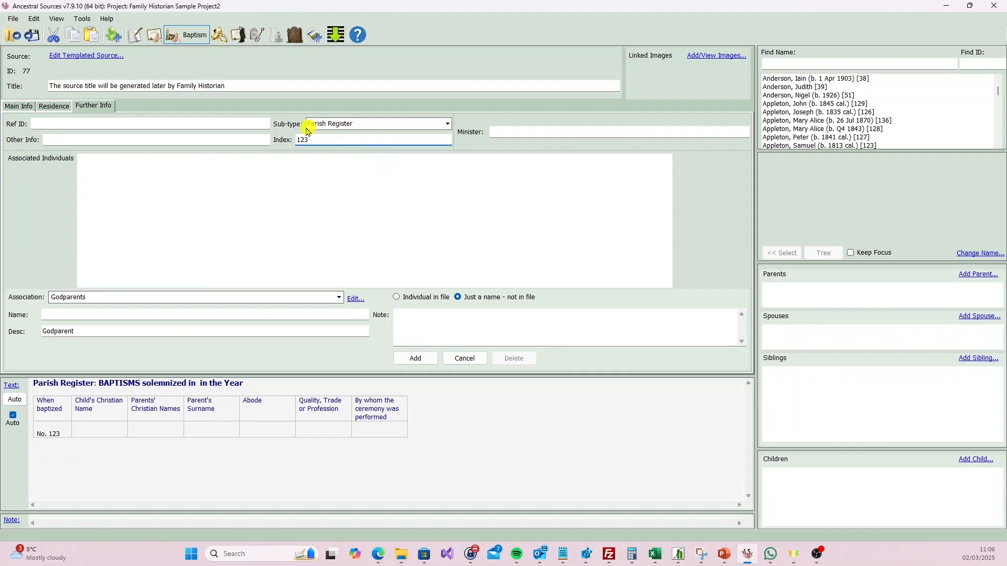
Try Non-conformist Record as the baptism sub-type, and change it to Bishop's Transcript
{"action": "left_click", "coordinate": [448, 125]}
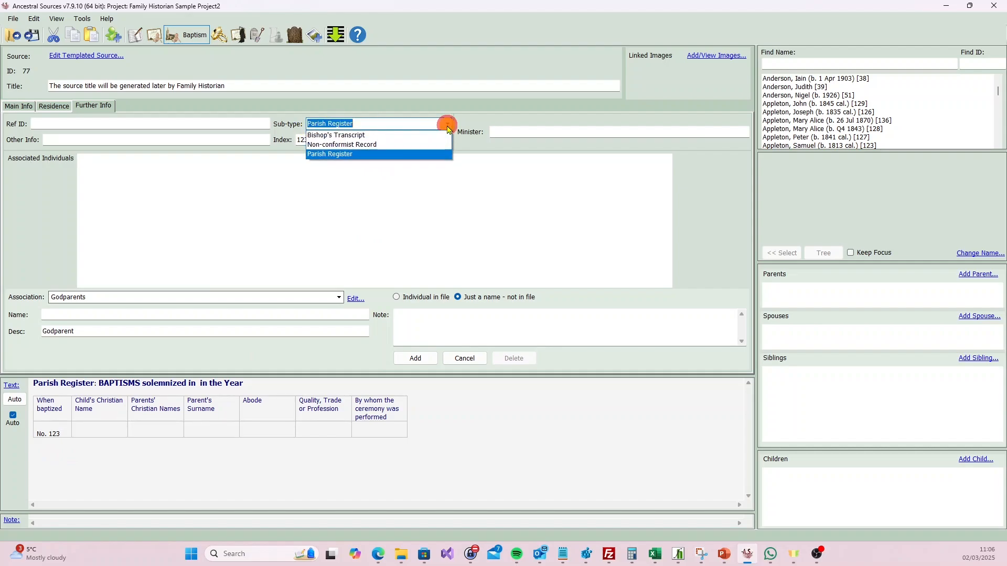
{"action": "left_click", "coordinate": [417, 144]}
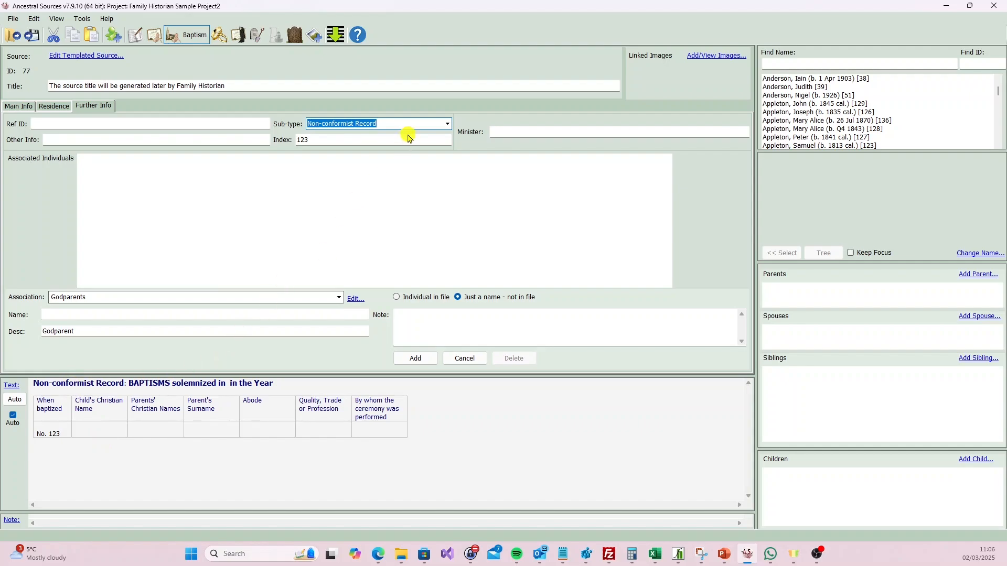
{"action": "left_click", "coordinate": [447, 124]}
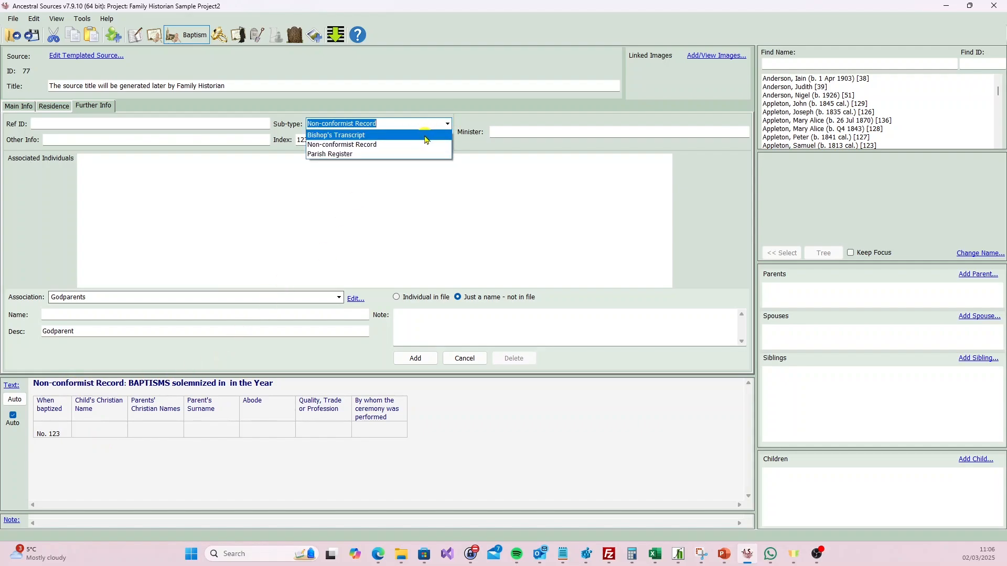
{"action": "left_click", "coordinate": [423, 135]}
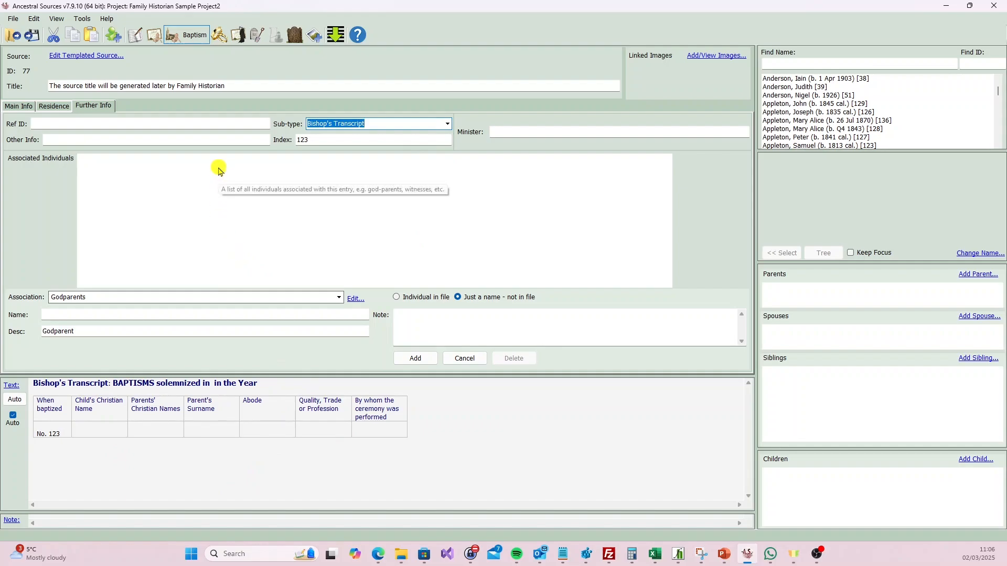
Start a marriage entry and examine the sub-types in its further information, keeping Parish Register
{"action": "left_click", "coordinate": [221, 39]}
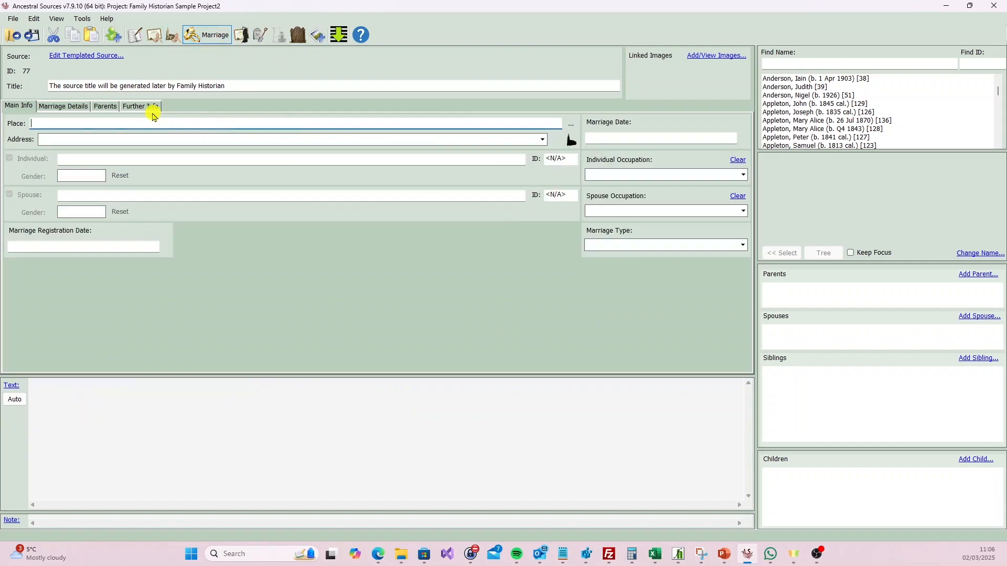
{"action": "left_click", "coordinate": [140, 108]}
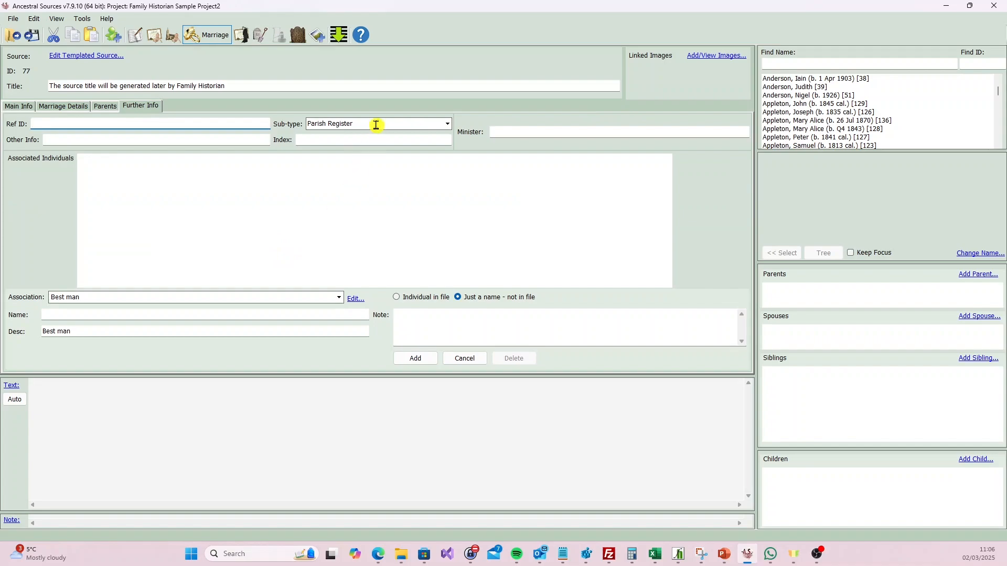
{"action": "left_click", "coordinate": [447, 123]}
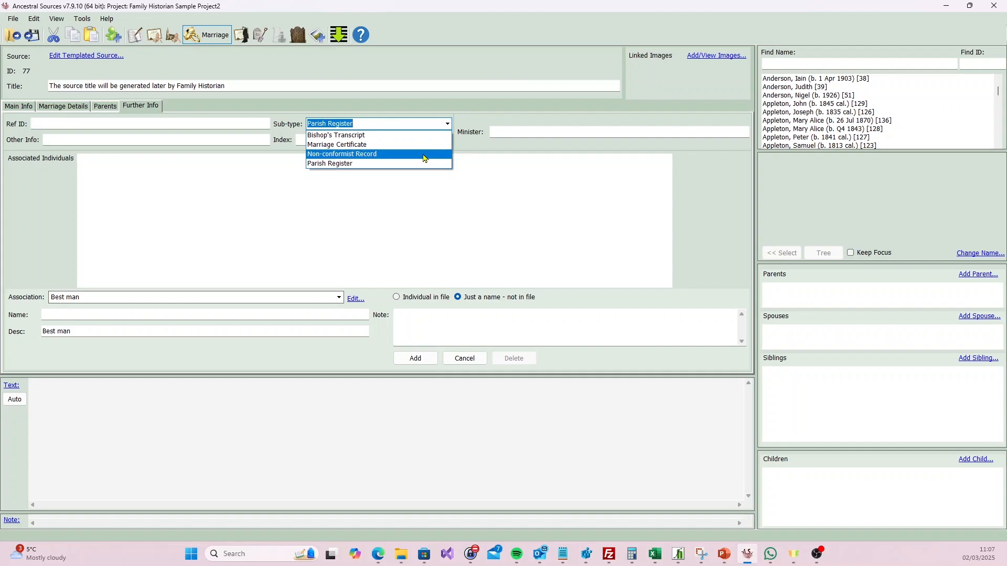
{"action": "left_click", "coordinate": [454, 123]}
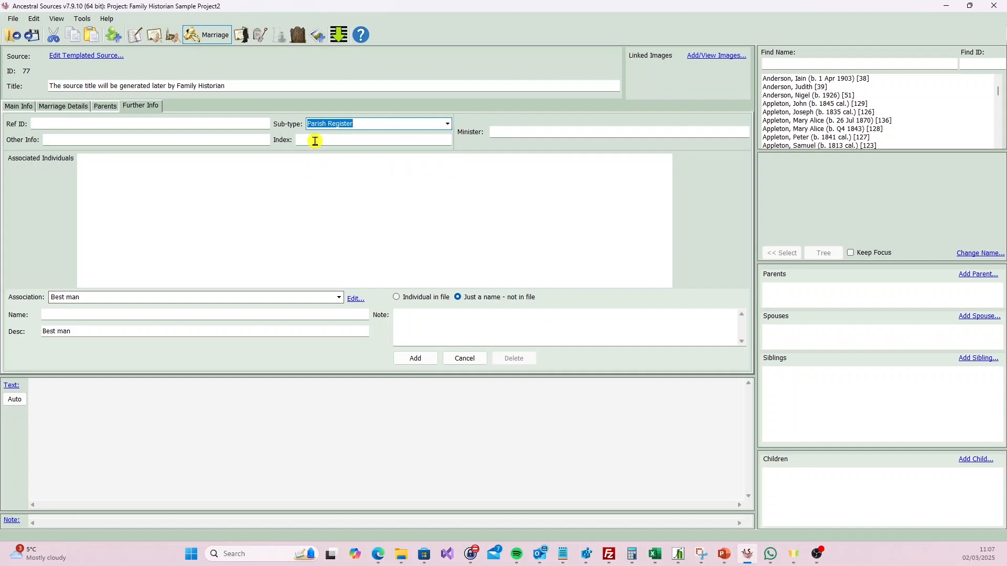
Generate the marriage text with the rich-text Parish Registers 1837- (England/Wales) template and set the index to 123
{"action": "left_click", "coordinate": [11, 402]}
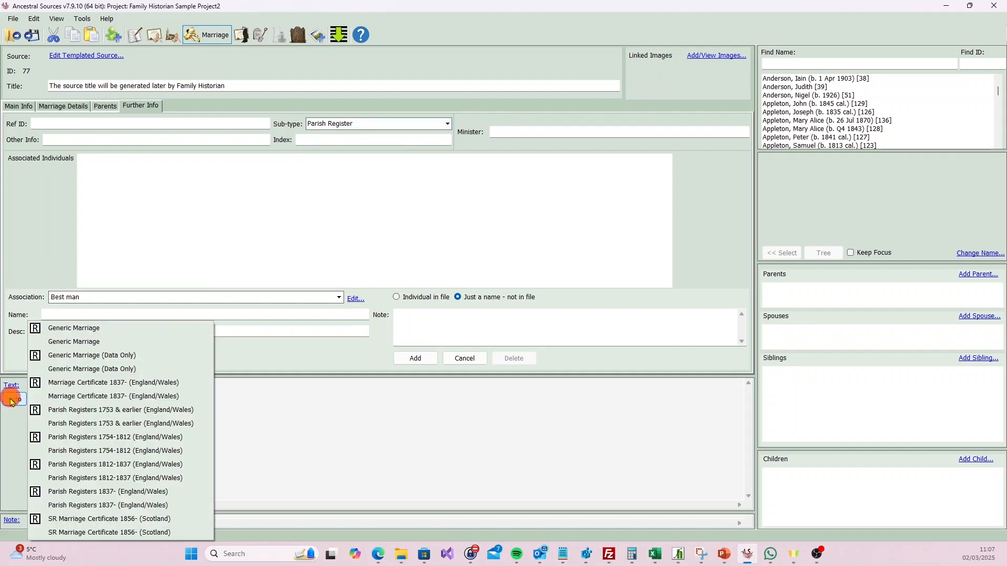
{"action": "left_click", "coordinate": [95, 493]}
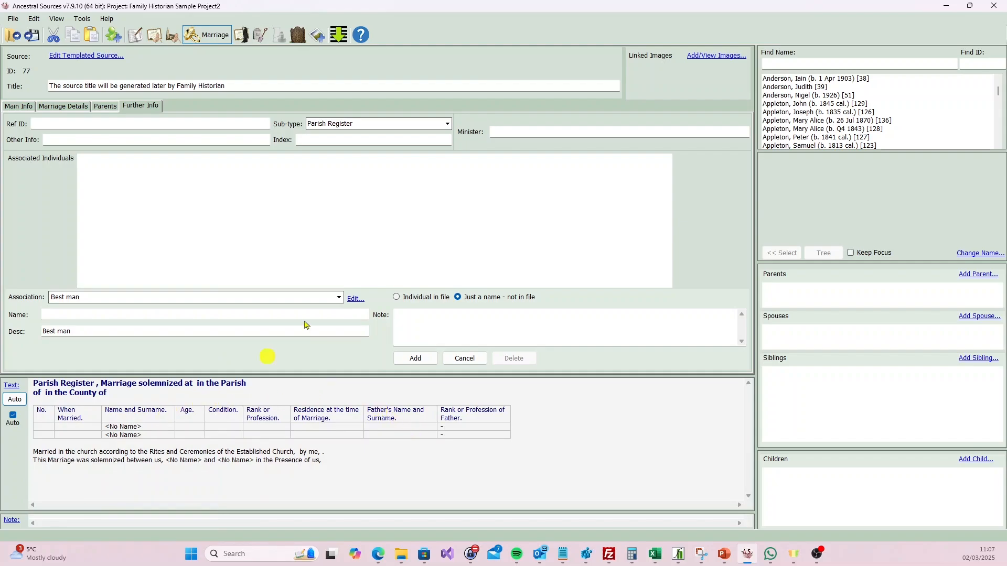
{"action": "left_click", "coordinate": [337, 139]}
{"action": "type", "text": "123"}
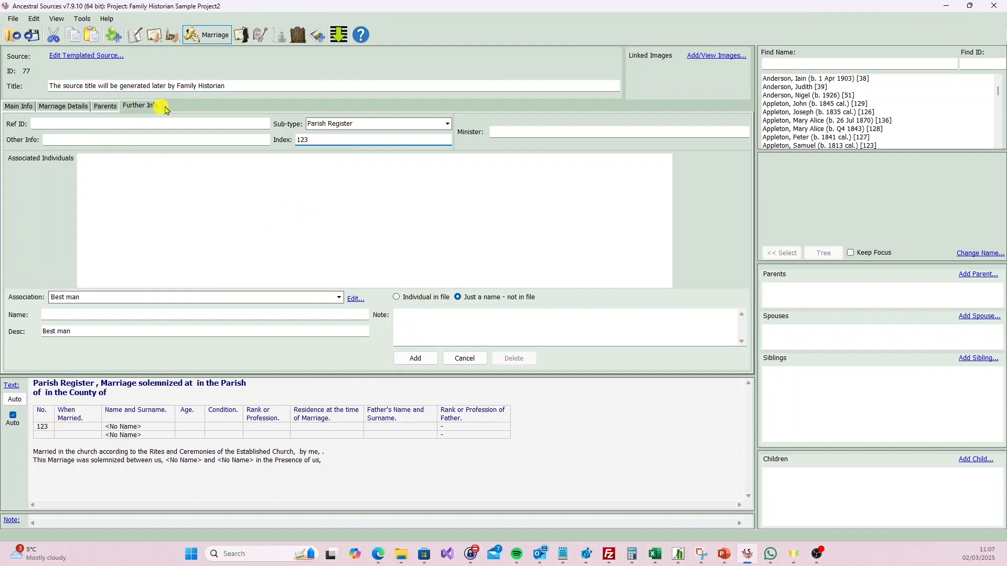
Switch the marriage text to the rich-text SR Marriage Certificate 1856- (Scotland) template and set the marriage registration date to 10 Mar 1900
{"action": "left_click", "coordinate": [20, 107]}
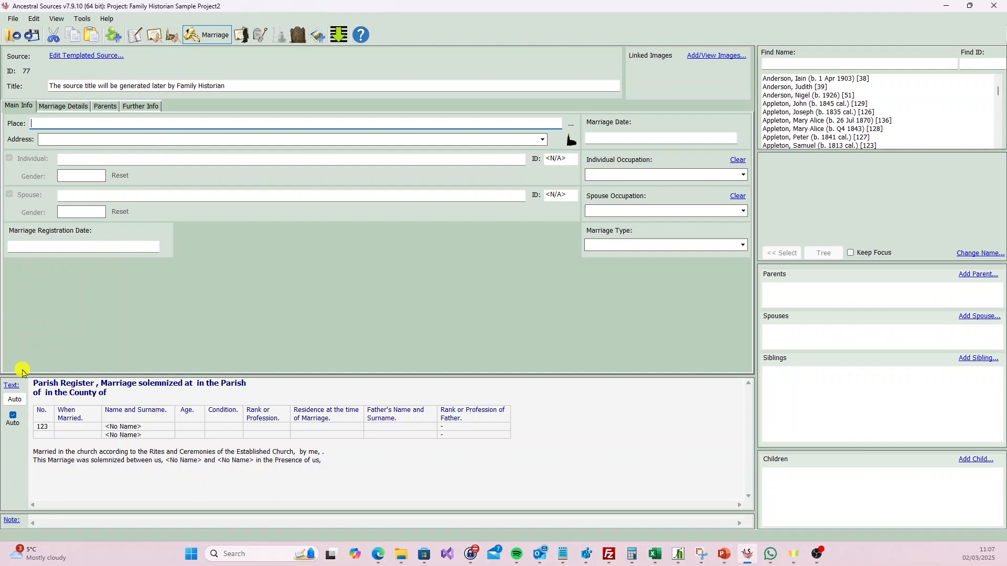
{"action": "left_click", "coordinate": [14, 399]}
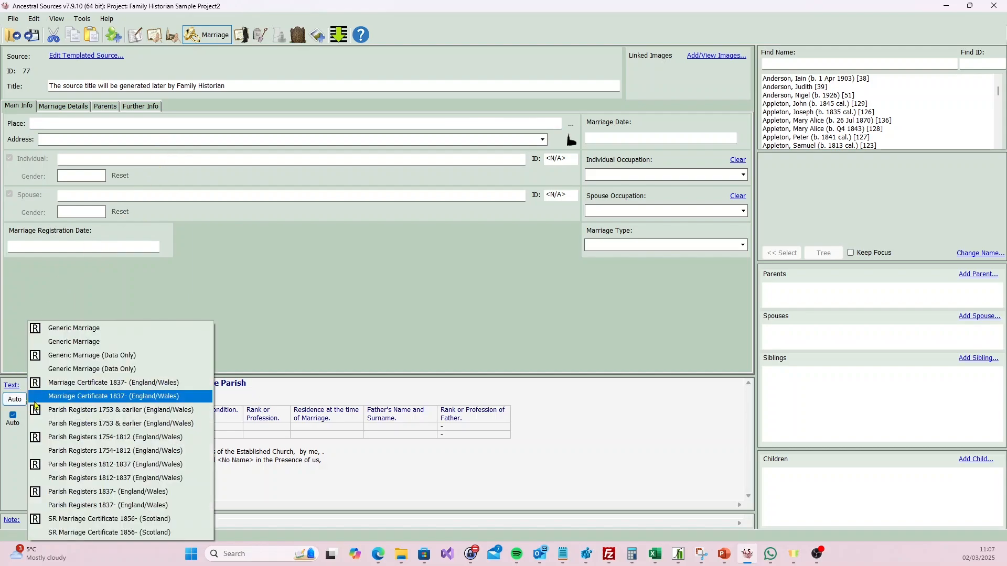
{"action": "left_click", "coordinate": [103, 519]}
{"action": "scroll", "coordinate": [568, 485], "scroll_direction": "down", "scroll_amount": 1}
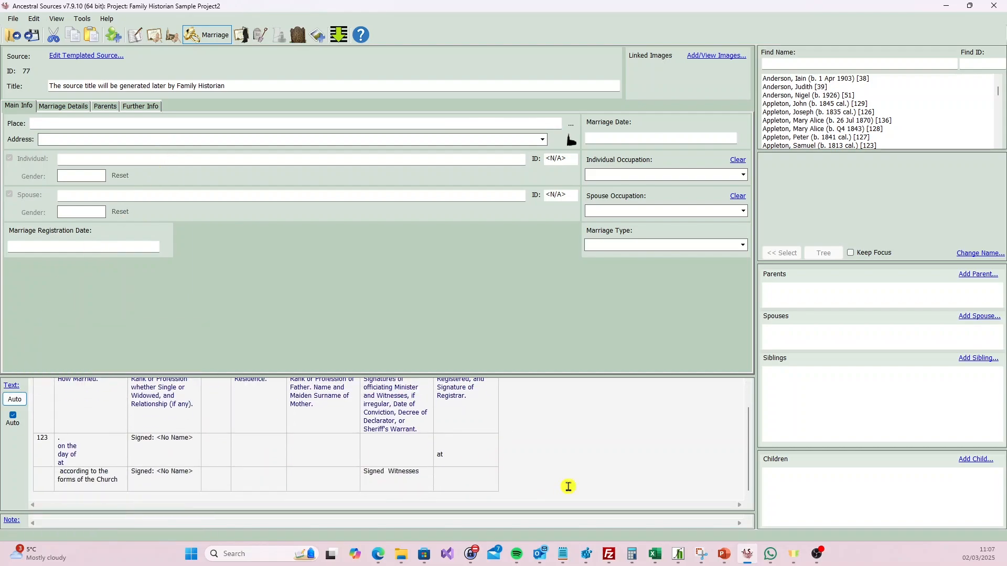
{"action": "left_click", "coordinate": [71, 247]}
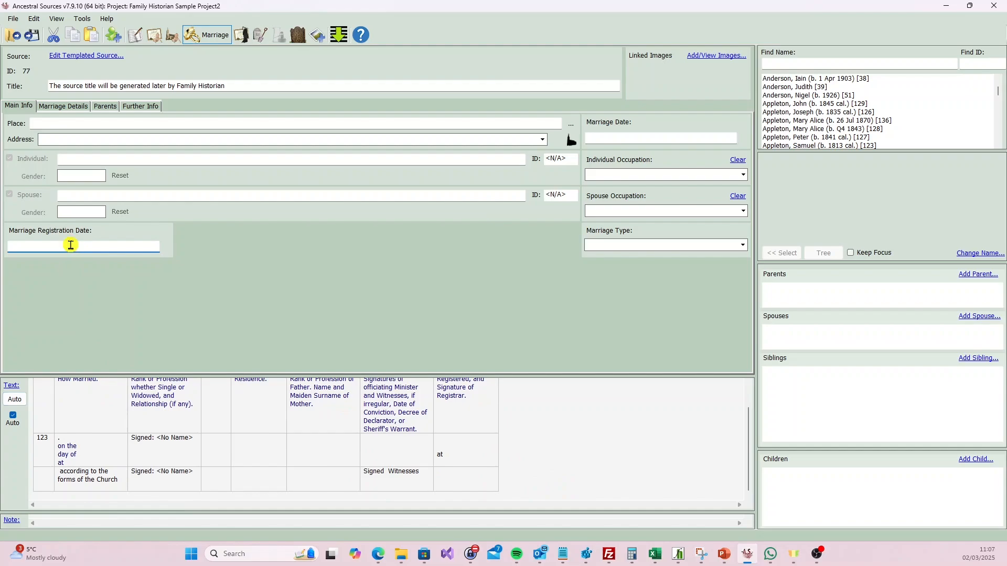
{"action": "type", "text": "10 "}
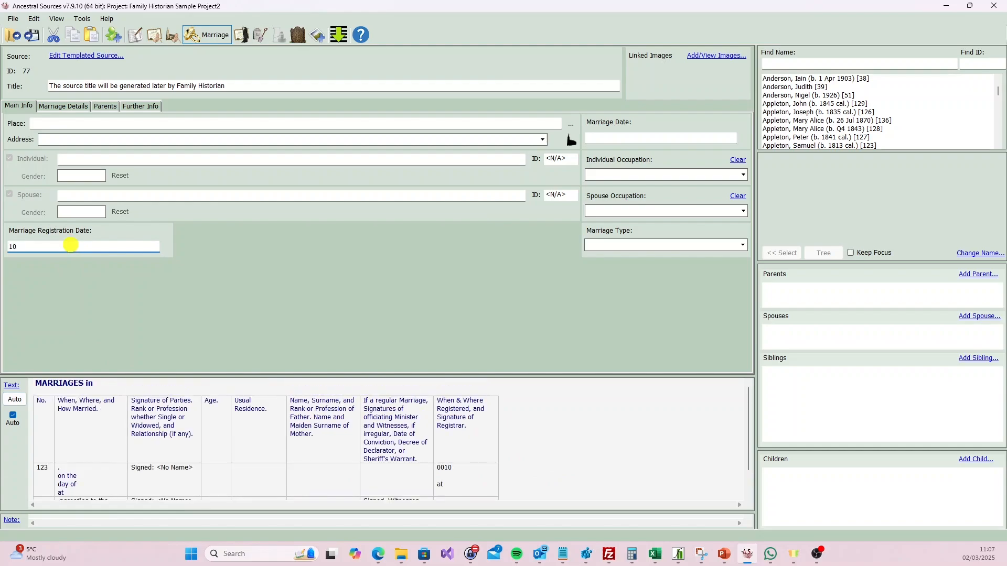
{"action": "type", "text": "Mar 1900"}
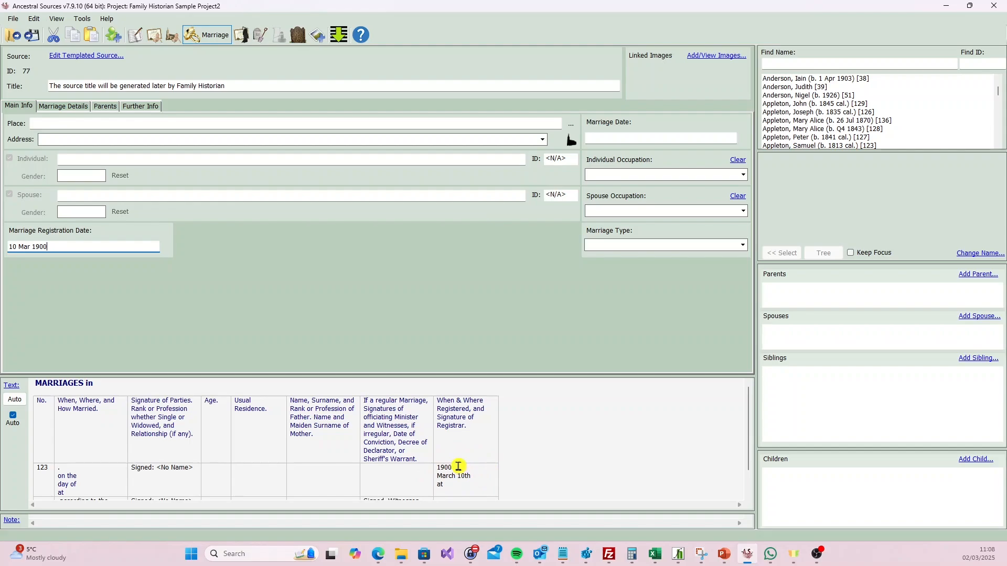
Compare the sub-type and index fields across the marriage, monumental inscription, burial and birth entries
{"action": "left_click", "coordinate": [141, 105]}
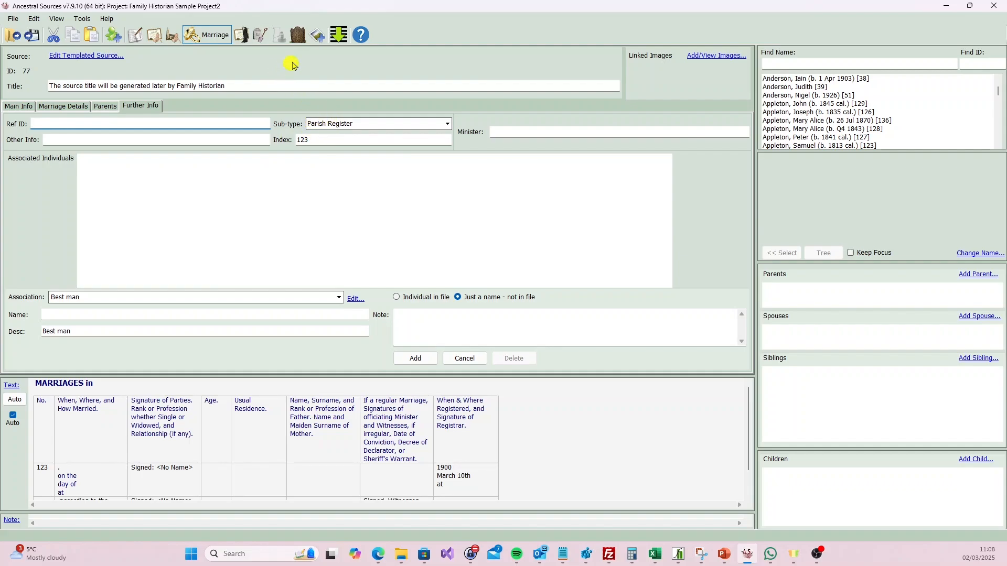
{"action": "left_click", "coordinate": [299, 35]}
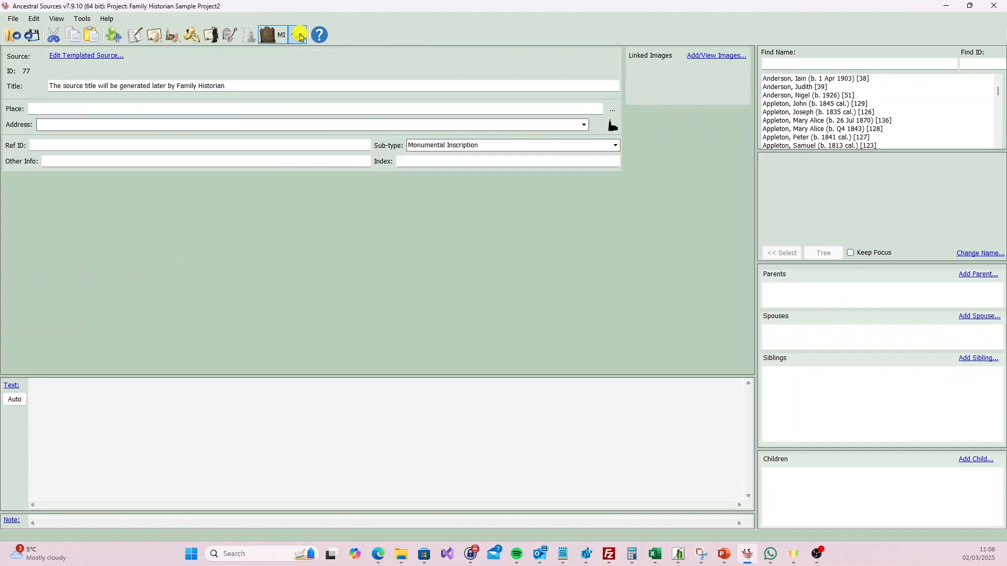
{"action": "left_click", "coordinate": [615, 146]}
{"action": "left_click", "coordinate": [616, 146]}
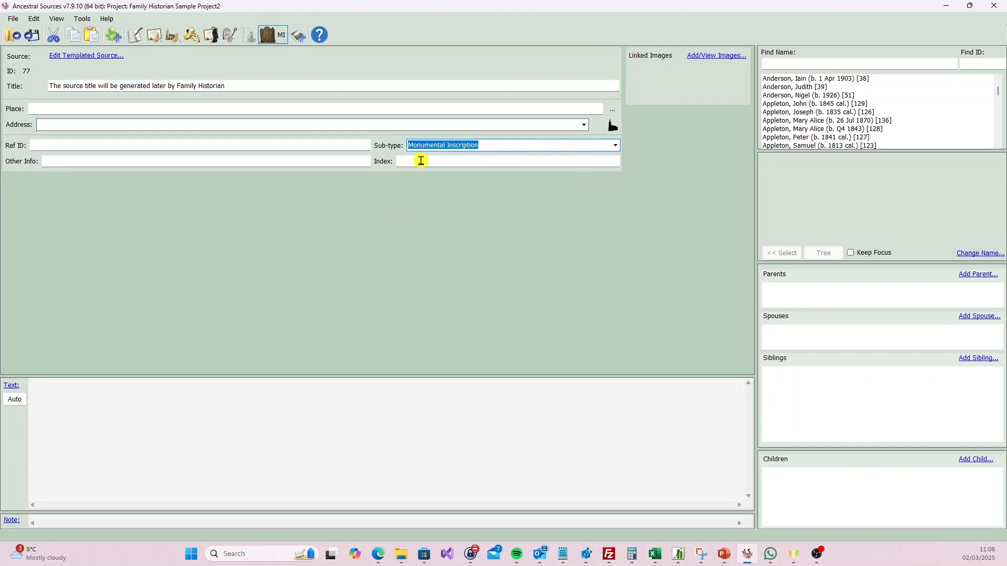
{"action": "left_click", "coordinate": [231, 33]}
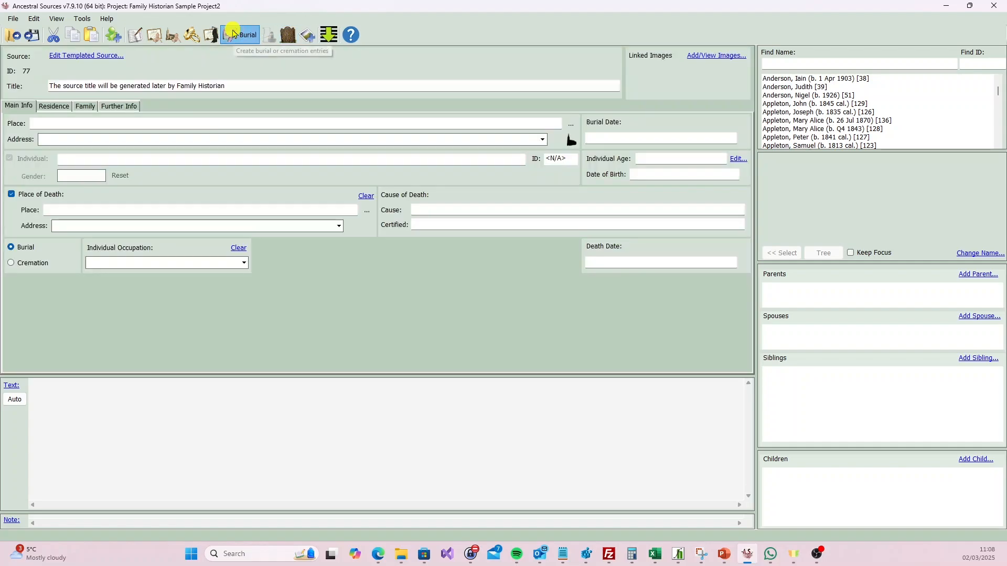
{"action": "left_click", "coordinate": [129, 105]}
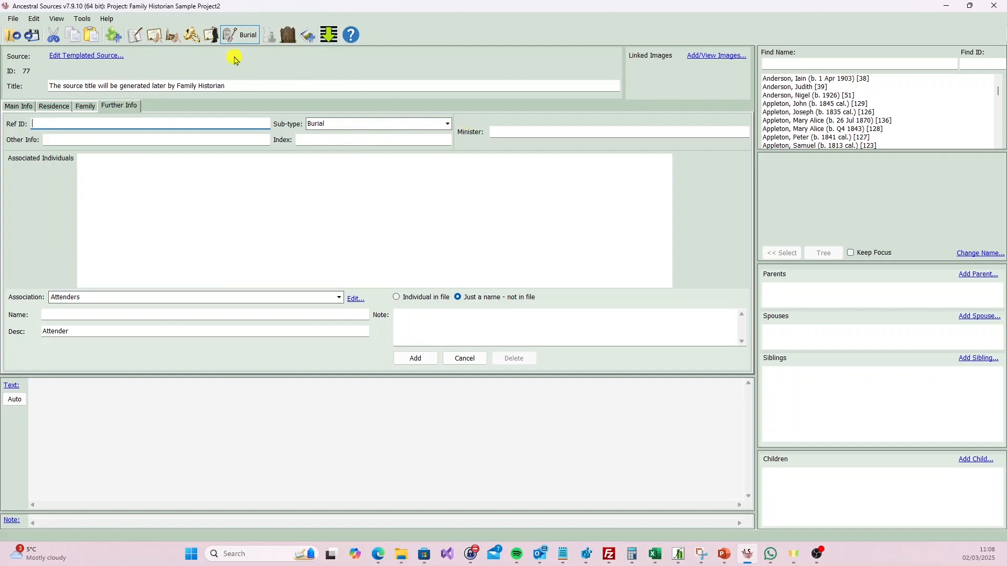
{"action": "left_click", "coordinate": [151, 37]}
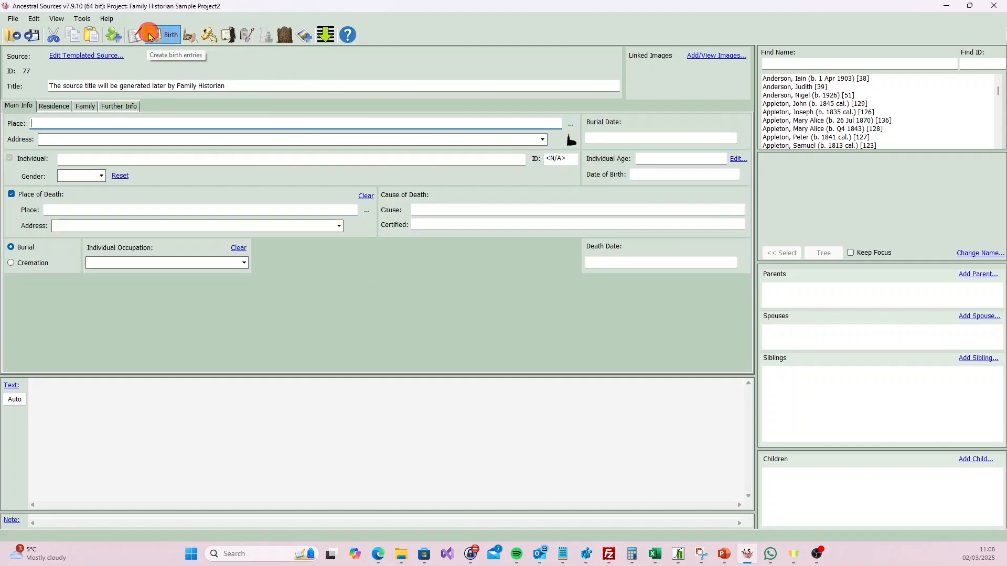
{"action": "left_click", "coordinate": [136, 106]}
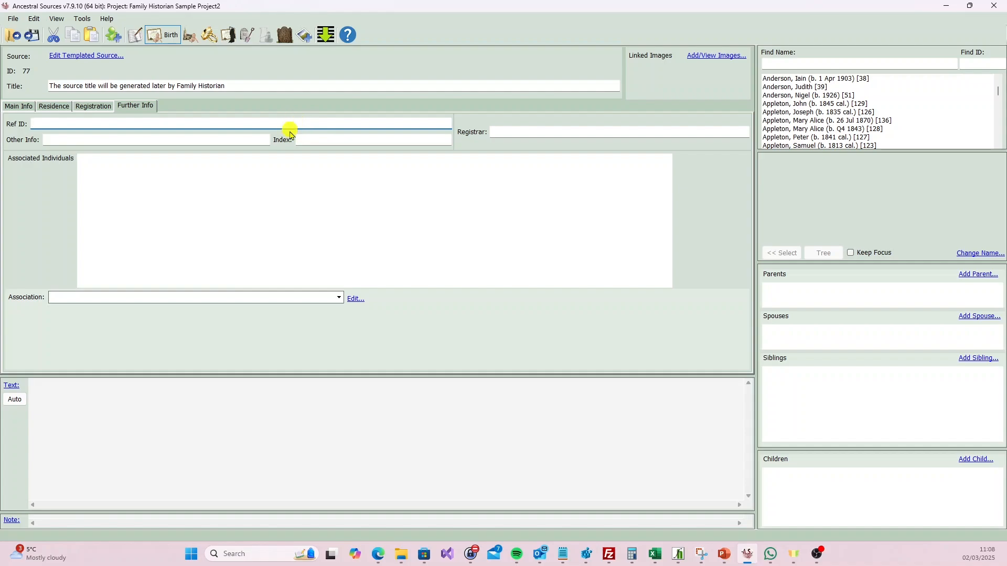
Review the subtype list options in the Birth settings and close the options without changes
{"action": "left_click", "coordinate": [82, 20]}
{"action": "left_click", "coordinate": [124, 139]}
{"action": "left_click", "coordinate": [416, 52]}
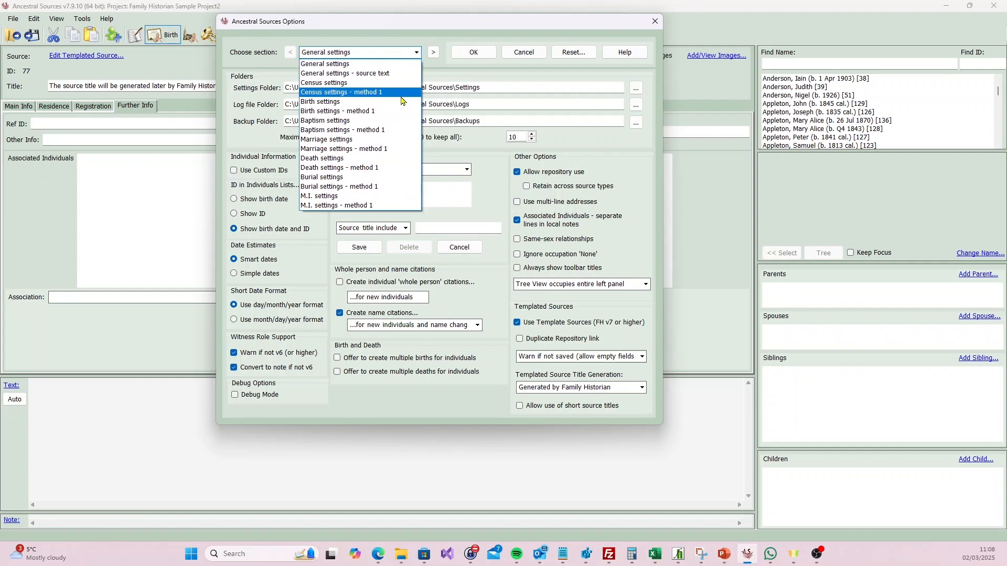
{"action": "left_click", "coordinate": [399, 93]}
{"action": "left_click", "coordinate": [416, 52]}
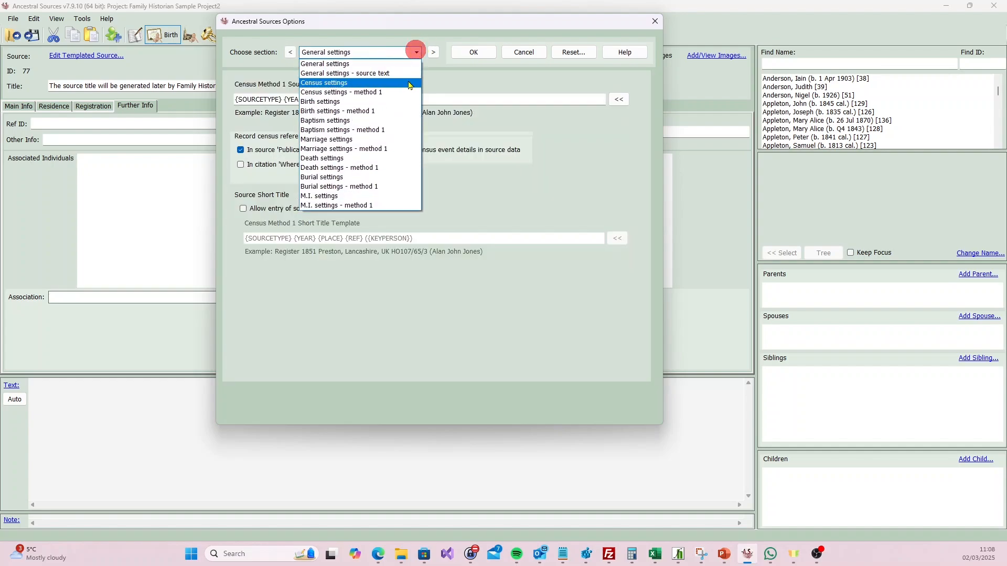
{"action": "left_click", "coordinate": [409, 102]}
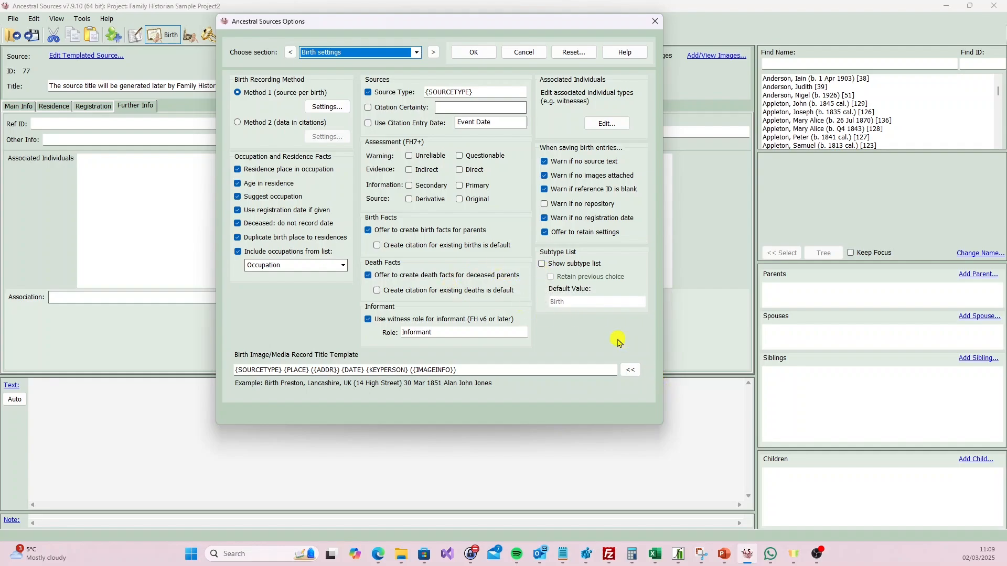
{"action": "left_click", "coordinate": [655, 21]}
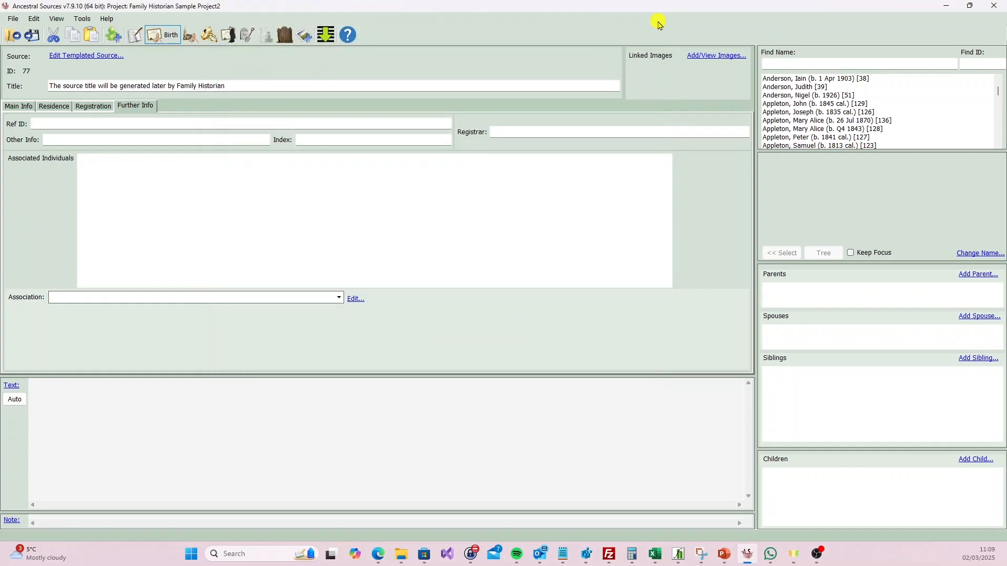
Switch to a marriage entry and examine the available marriage types and individual marriage statuses
{"action": "left_click", "coordinate": [209, 35]}
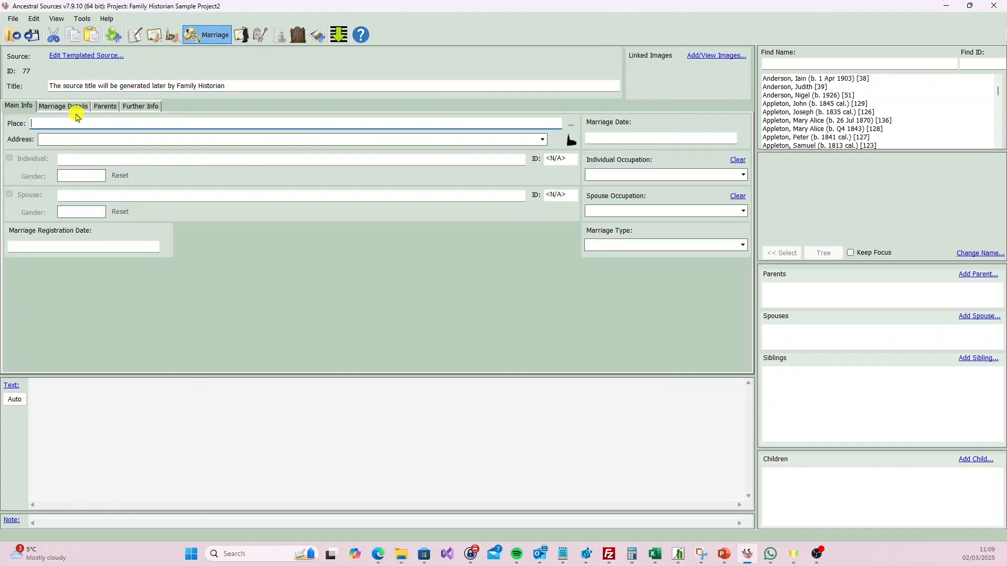
{"action": "left_click", "coordinate": [151, 106]}
{"action": "left_click", "coordinate": [22, 106]}
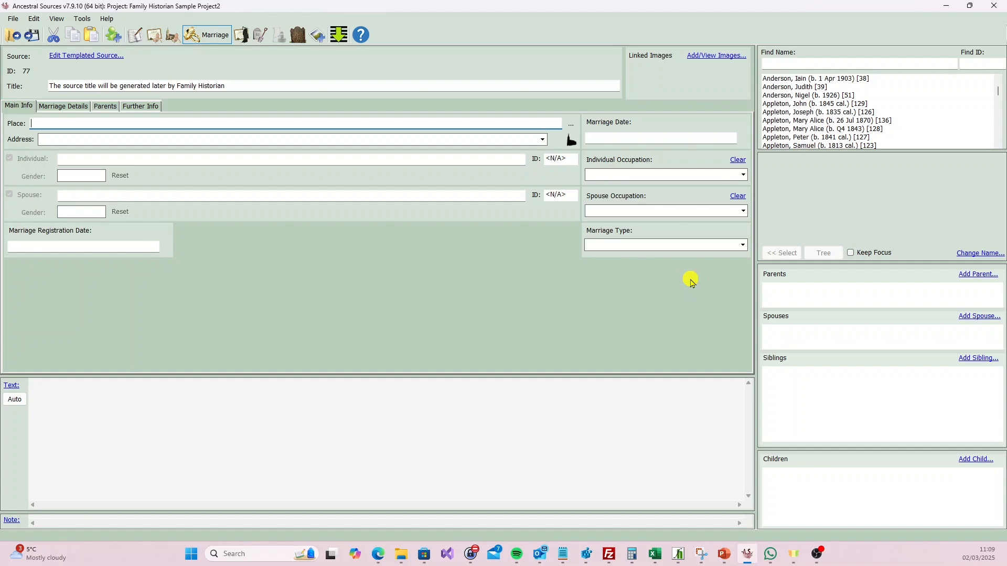
{"action": "left_click", "coordinate": [744, 246]}
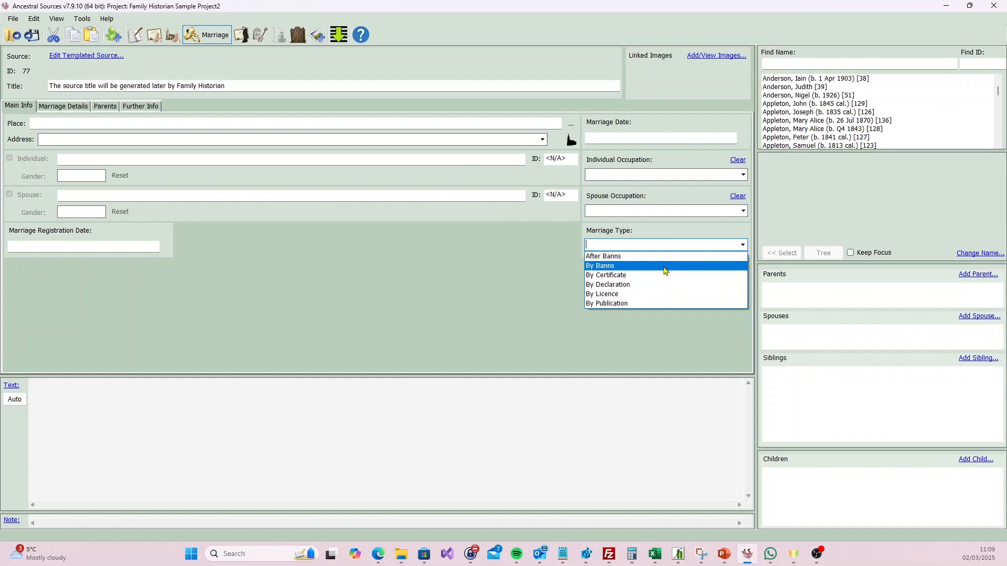
{"action": "left_click", "coordinate": [524, 266]}
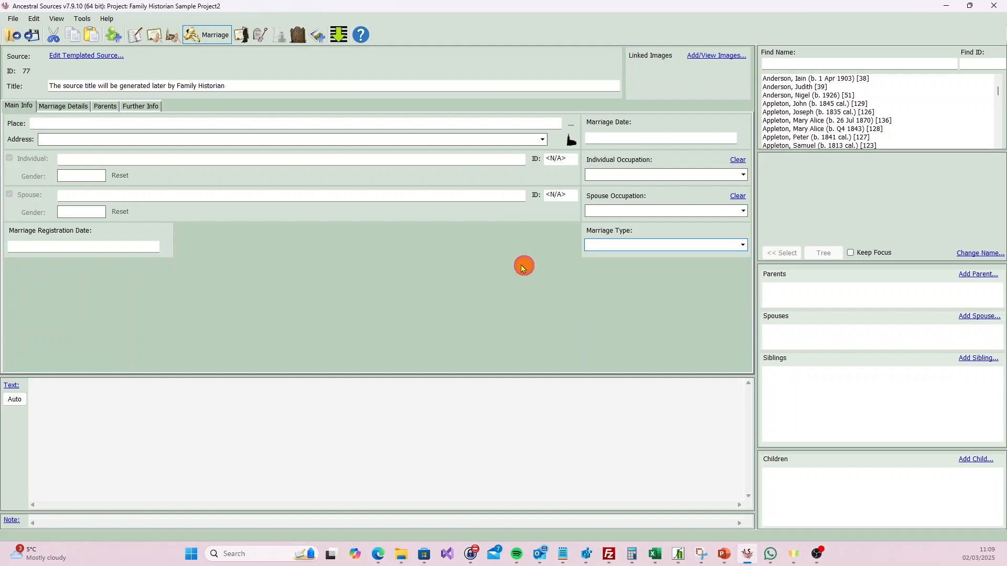
{"action": "left_click", "coordinate": [65, 107]}
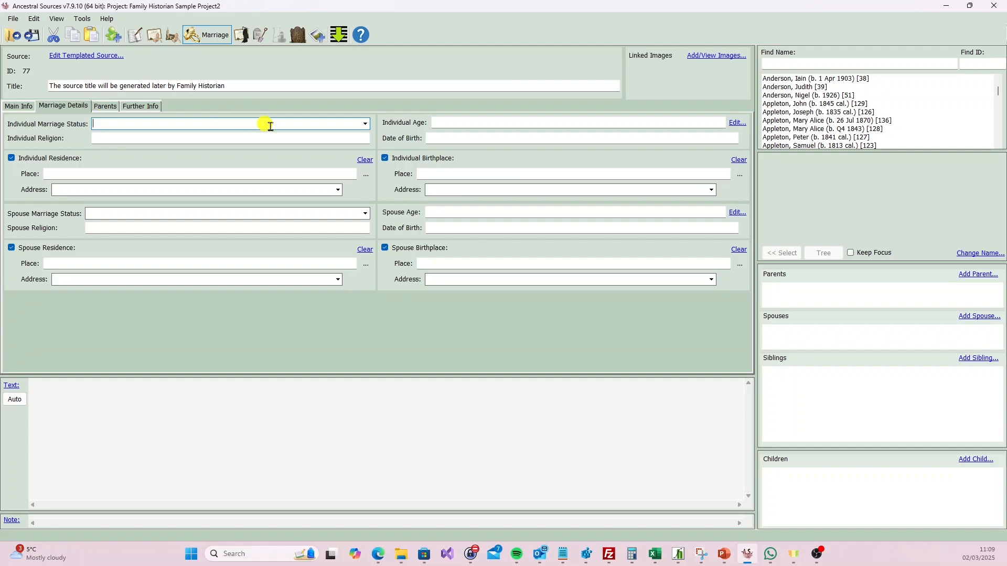
{"action": "left_click", "coordinate": [366, 124]}
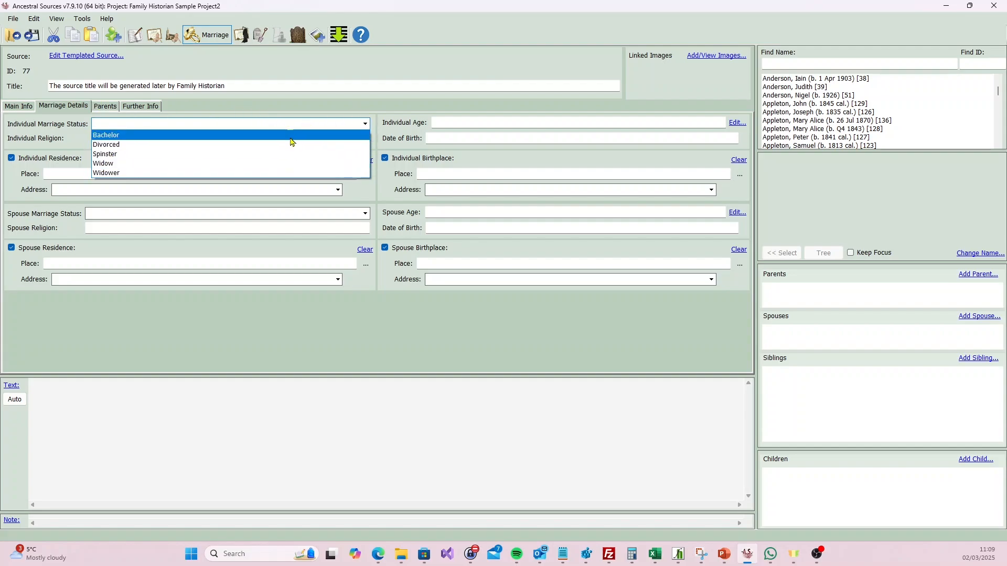
{"action": "left_click", "coordinate": [295, 112]}
{"action": "left_click", "coordinate": [19, 106]}
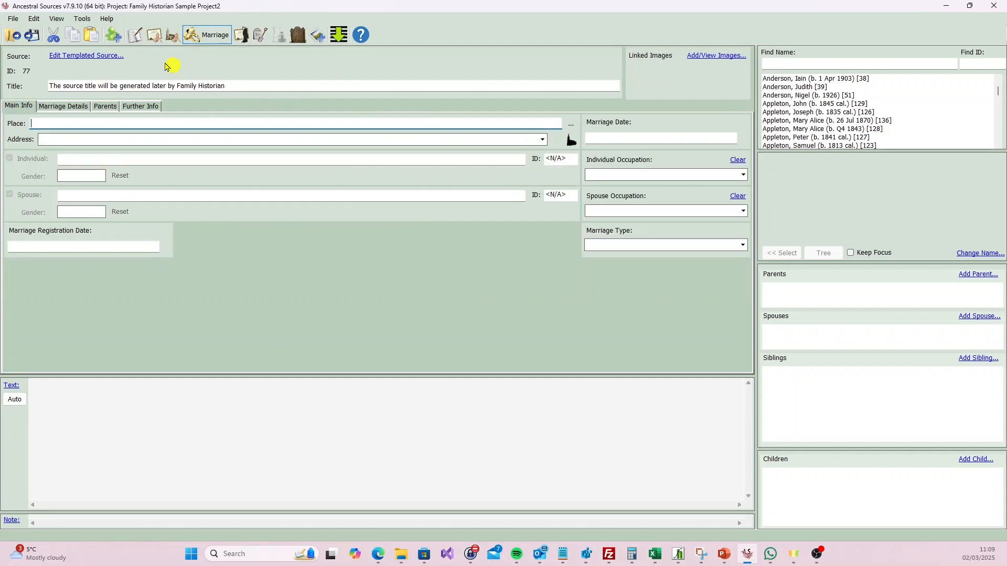
Open the list editor and review the Baptism Subtype, Burial Subtype, Marriage Status Female and Marriage Type lists
{"action": "left_click", "coordinate": [86, 19]}
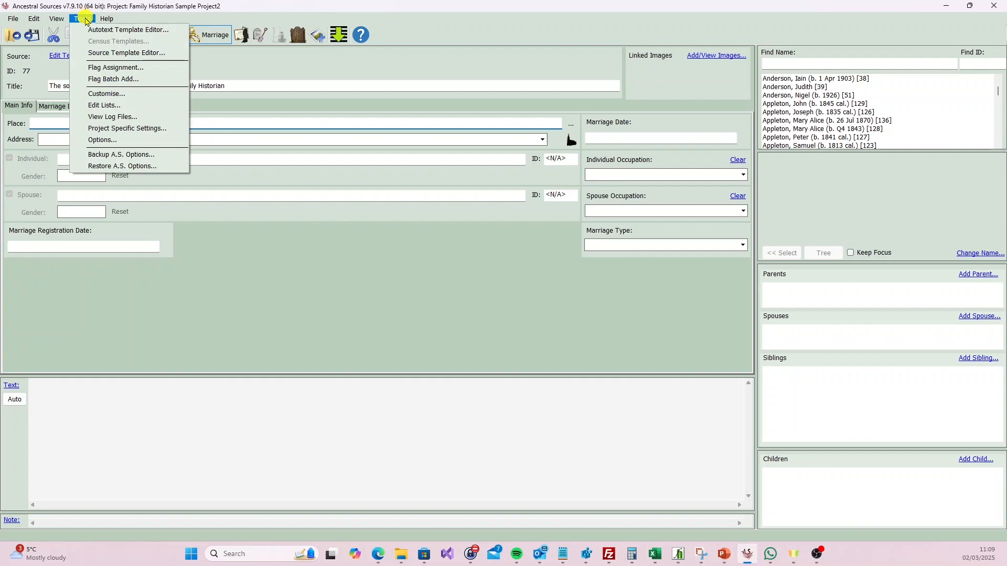
{"action": "left_click", "coordinate": [138, 106]}
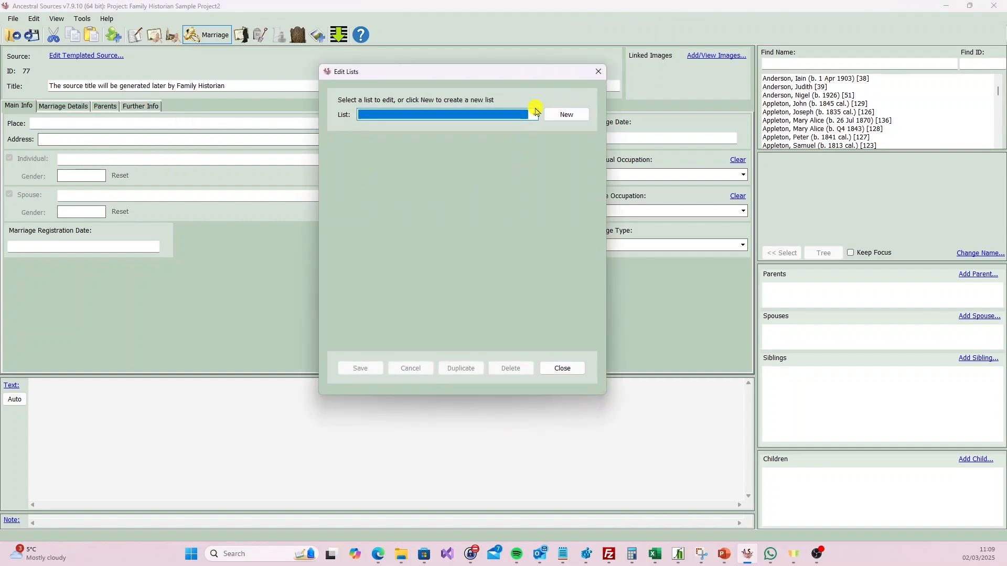
{"action": "left_click", "coordinate": [534, 115]}
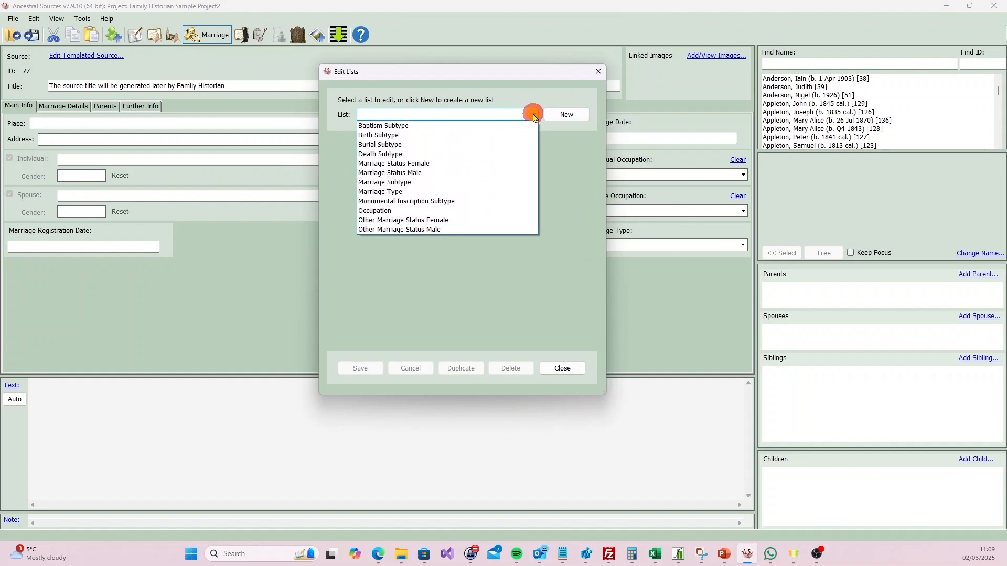
{"action": "left_click", "coordinate": [506, 126]}
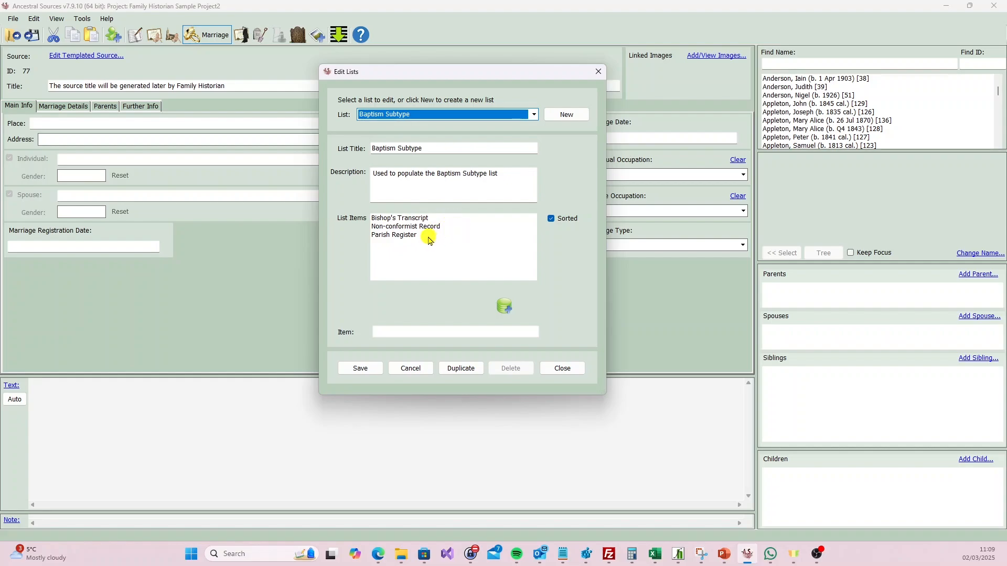
{"action": "left_click", "coordinate": [526, 113]}
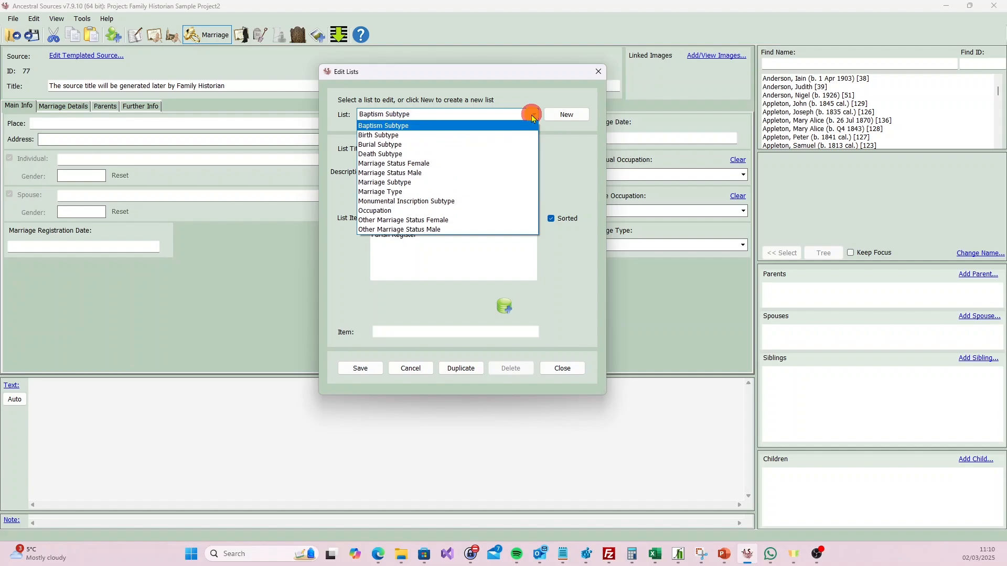
{"action": "left_click", "coordinate": [516, 144]}
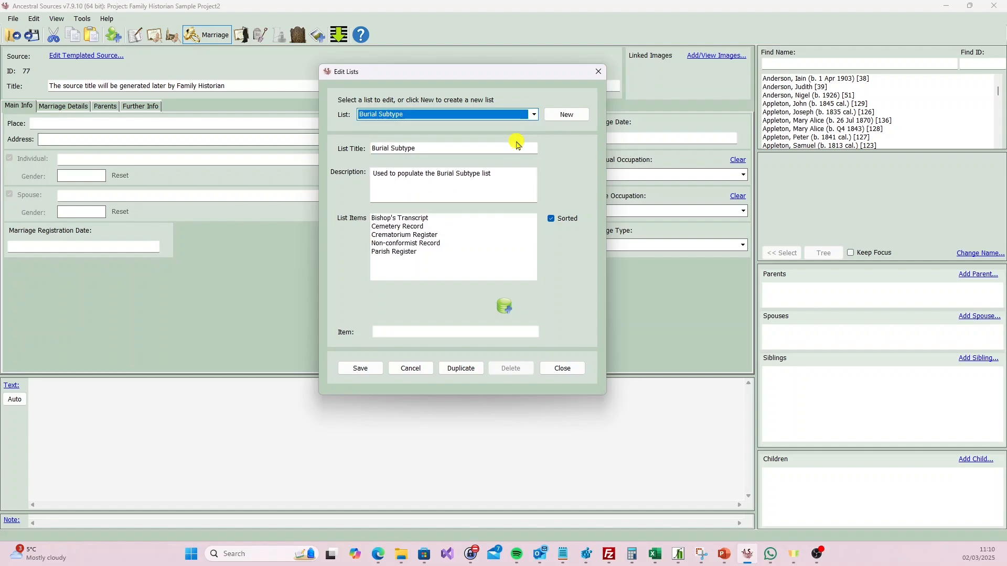
{"action": "left_click", "coordinate": [532, 113]}
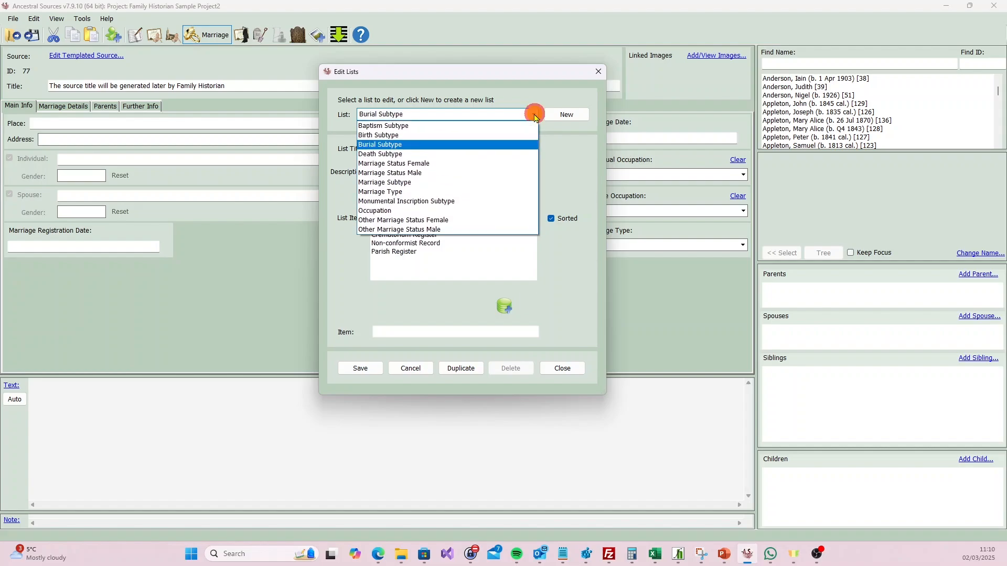
{"action": "left_click", "coordinate": [500, 164]}
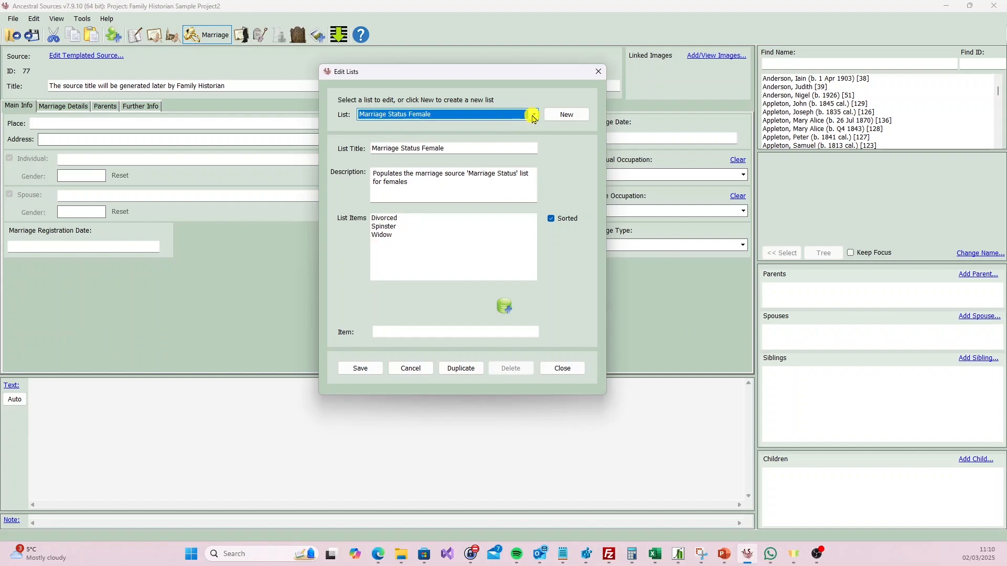
{"action": "left_click", "coordinate": [533, 119]}
{"action": "left_click", "coordinate": [504, 185]}
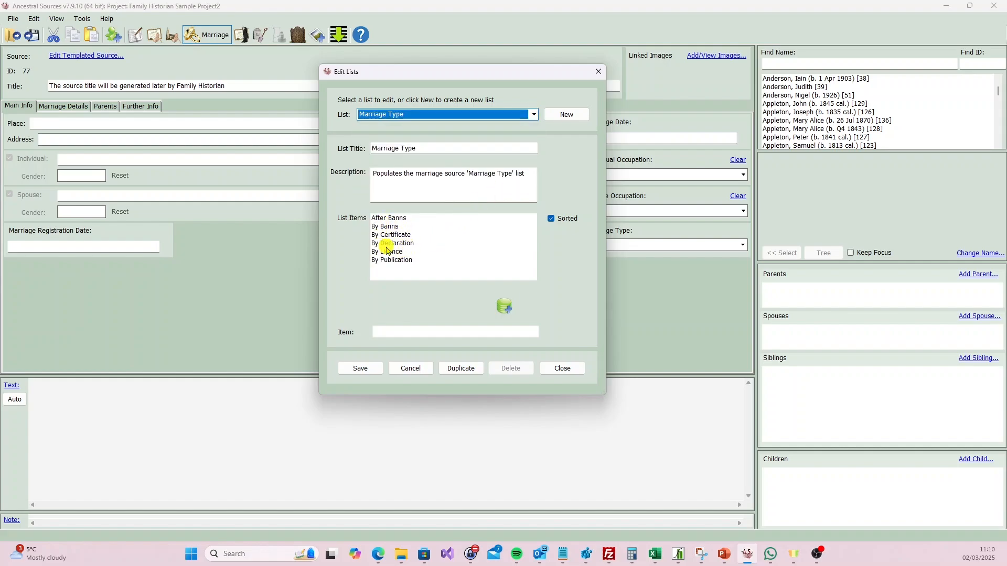
Review all items of the Occupation list in an enlarged list editor and close the editor without changes
{"action": "left_click", "coordinate": [534, 114]}
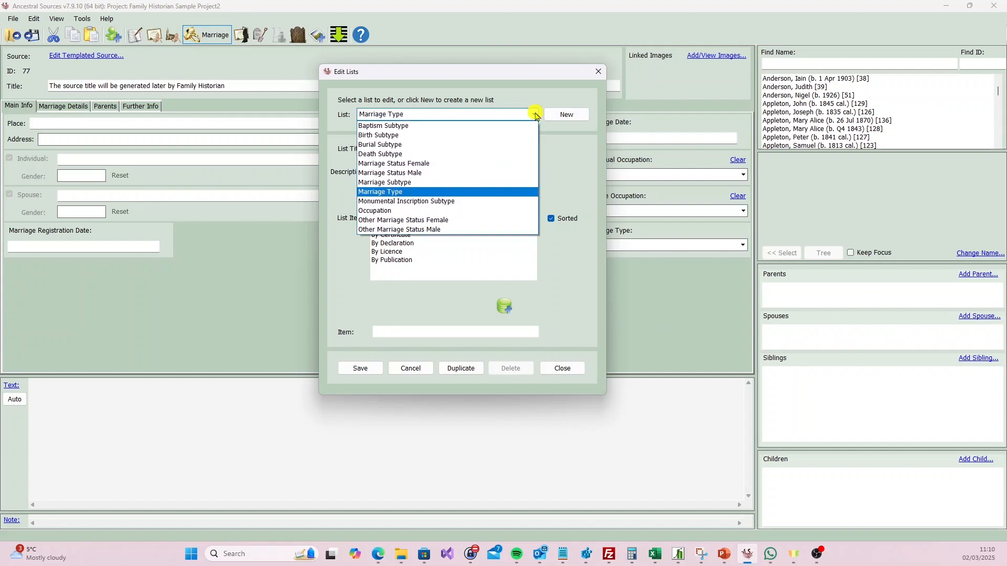
{"action": "left_click", "coordinate": [460, 211]}
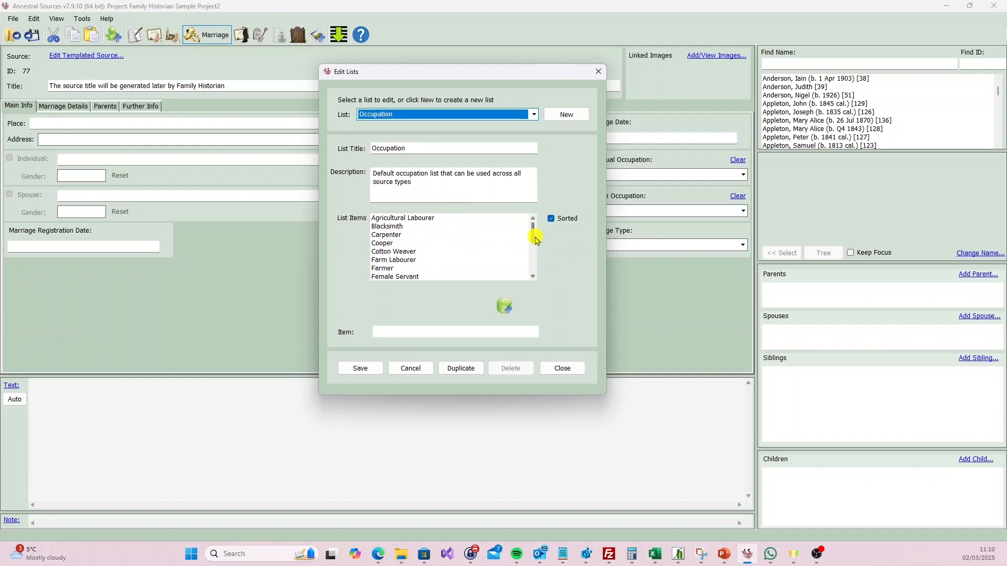
{"action": "left_click_drag", "start_coordinate": [602, 396], "coordinate": [711, 478]}
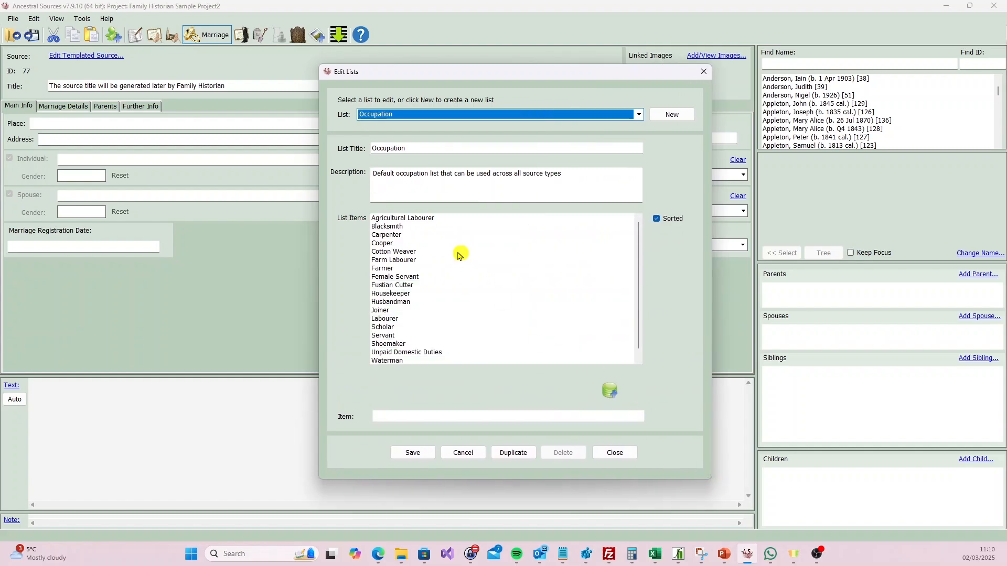
{"action": "scroll", "coordinate": [430, 293], "scroll_direction": "down", "scroll_amount": 1}
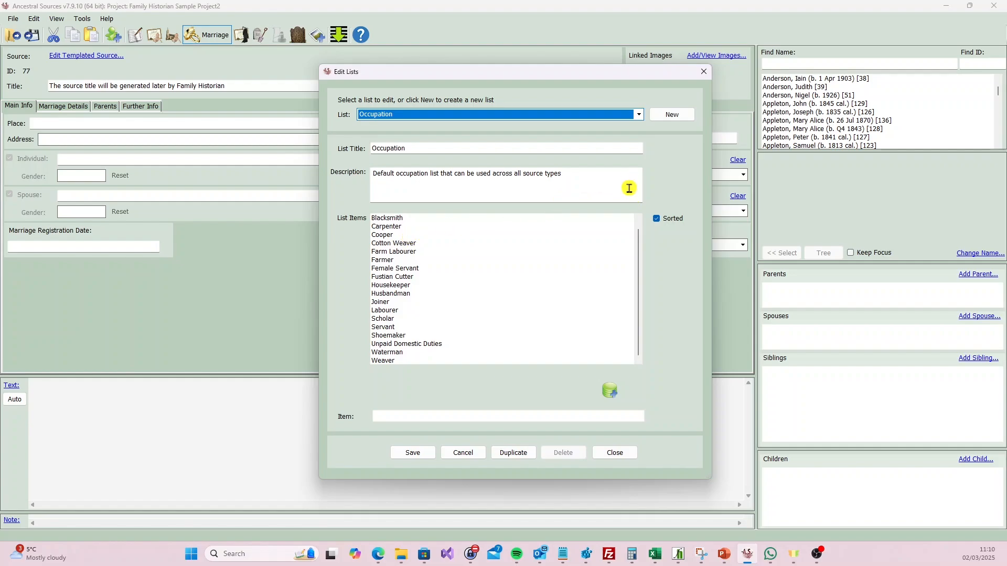
{"action": "left_click", "coordinate": [623, 454]}
Assign the male born about 1835 as the marriage entry's individual and set his occupation to Doctor
{"action": "double_click", "coordinate": [813, 112]}
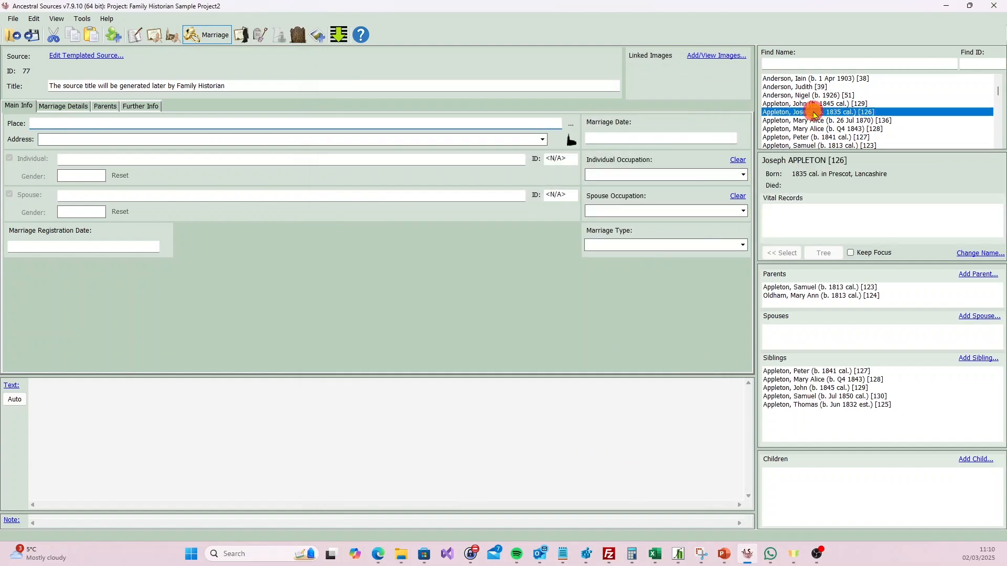
{"action": "left_click", "coordinate": [742, 175]}
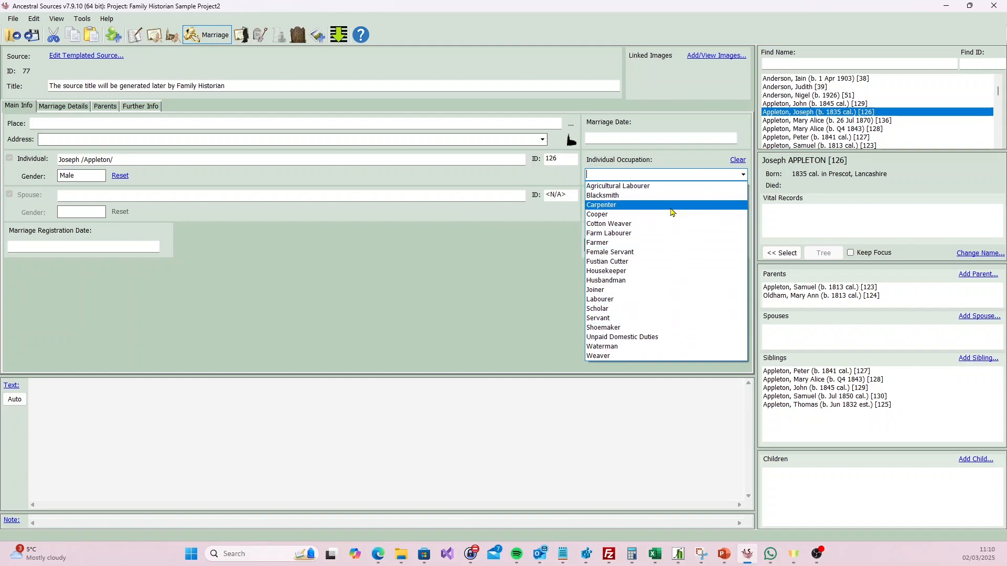
{"action": "left_click", "coordinate": [627, 174]}
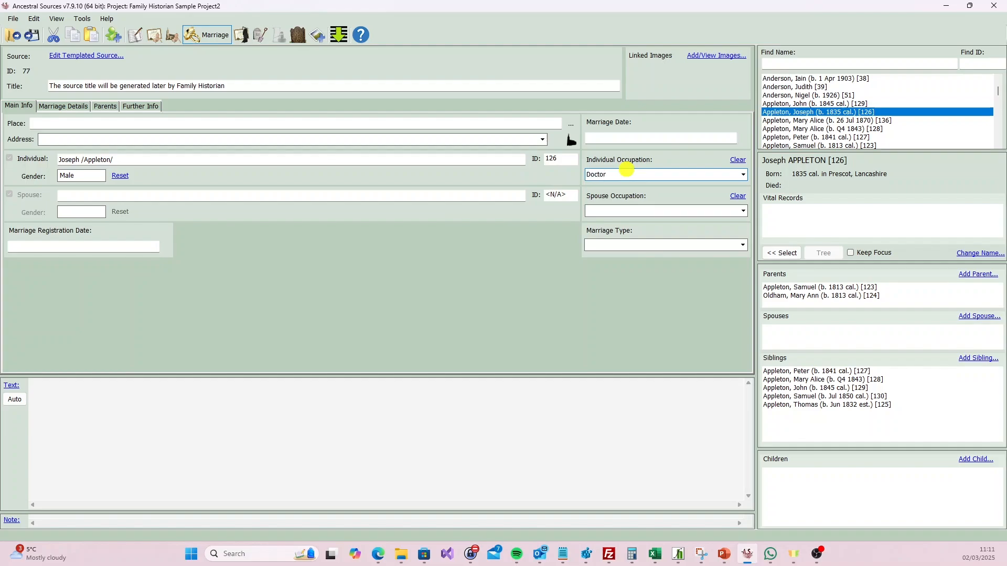
{"action": "left_click", "coordinate": [742, 175]}
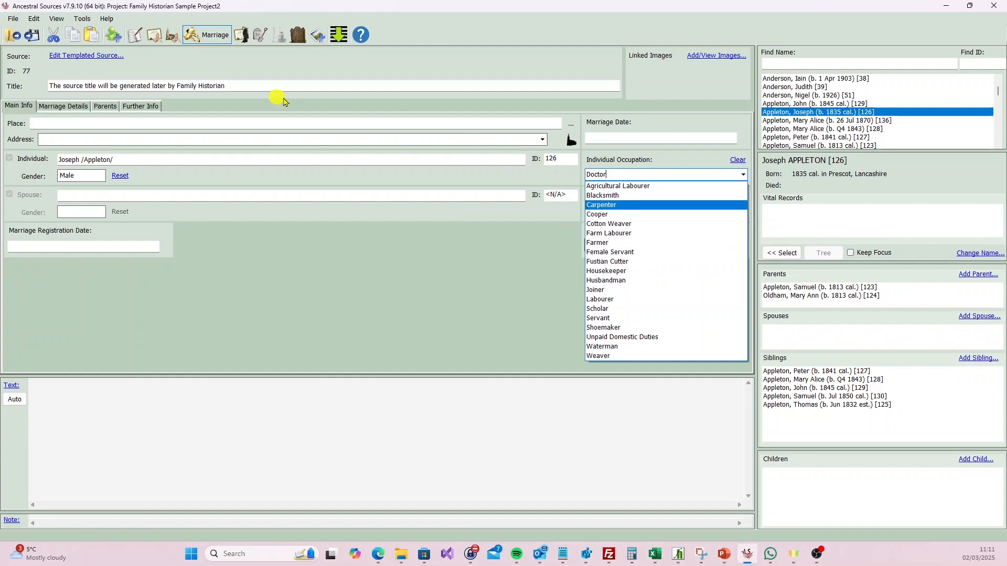
Discard the marriage entry for a census entry, add the same individual and examine the occupation choices
{"action": "left_click", "coordinate": [138, 39]}
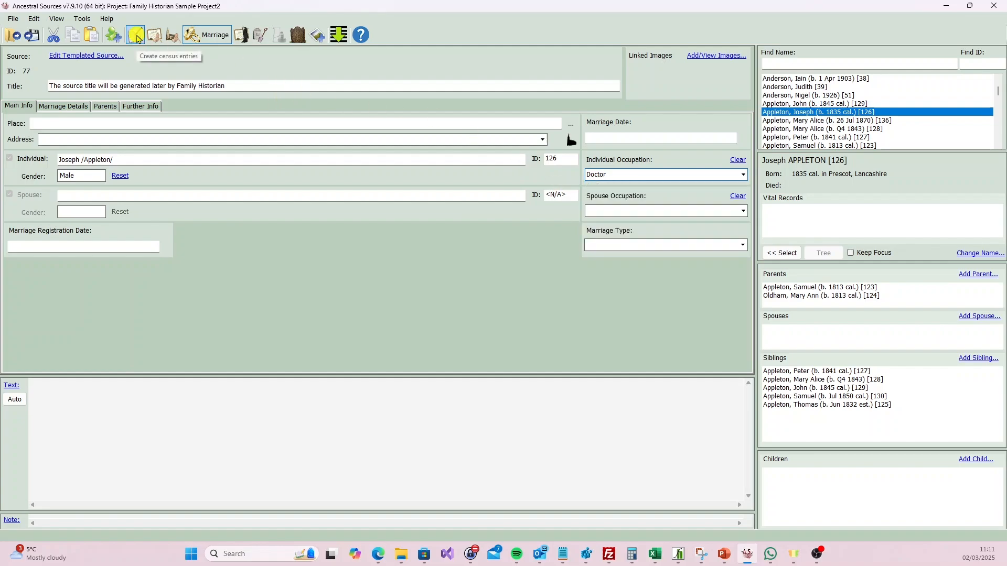
{"action": "left_click", "coordinate": [135, 38]}
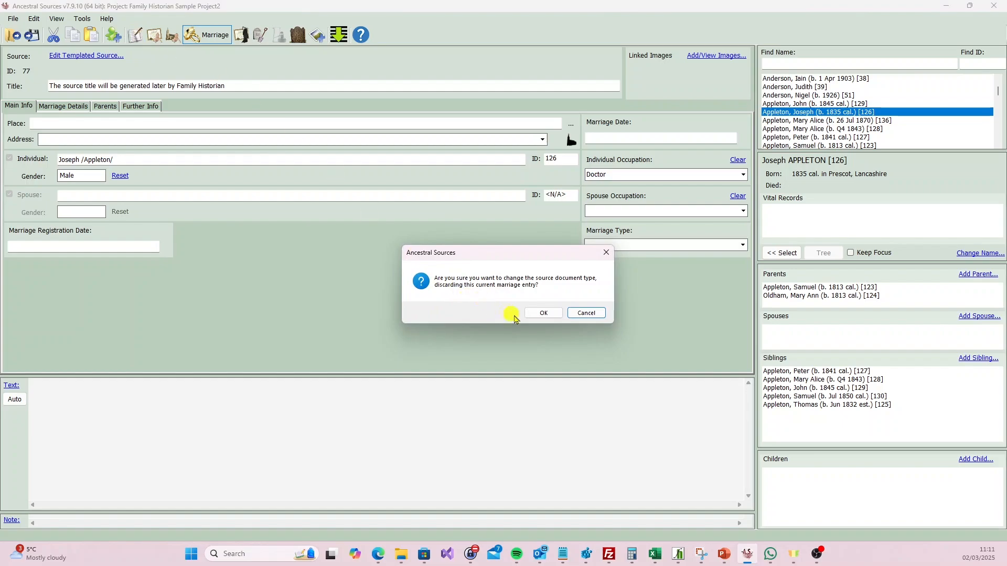
{"action": "left_click", "coordinate": [557, 318]}
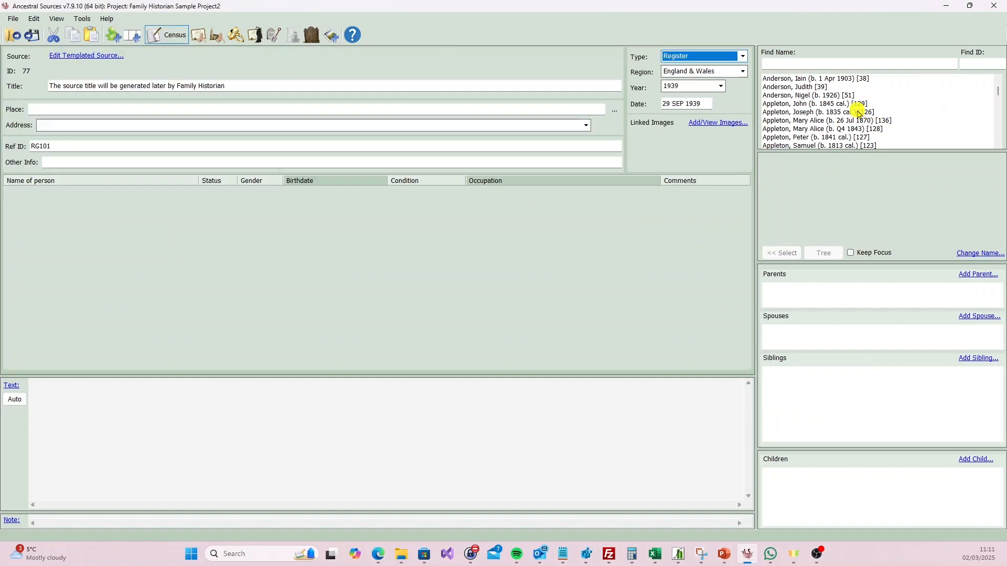
{"action": "double_click", "coordinate": [850, 112]}
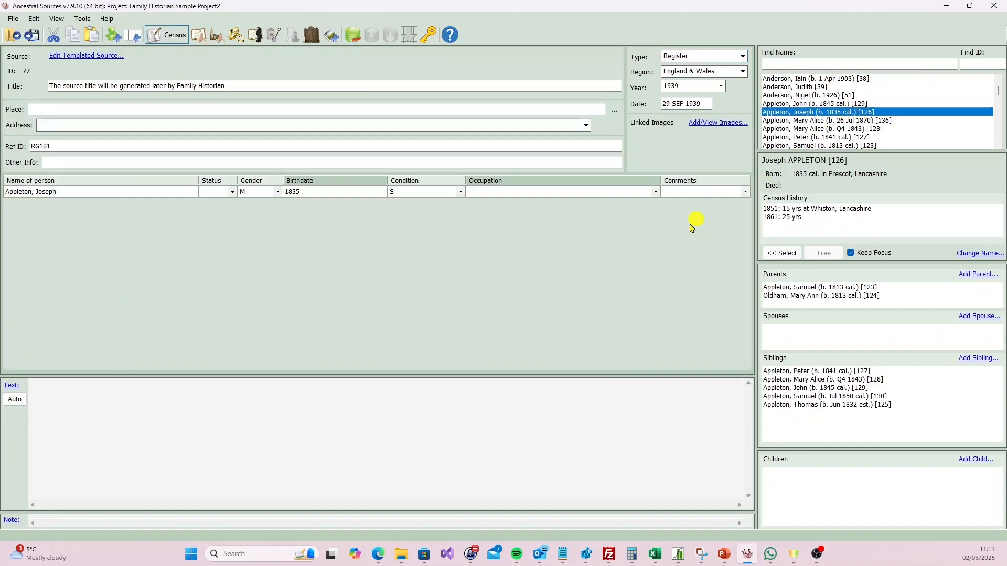
{"action": "left_click", "coordinate": [655, 192]}
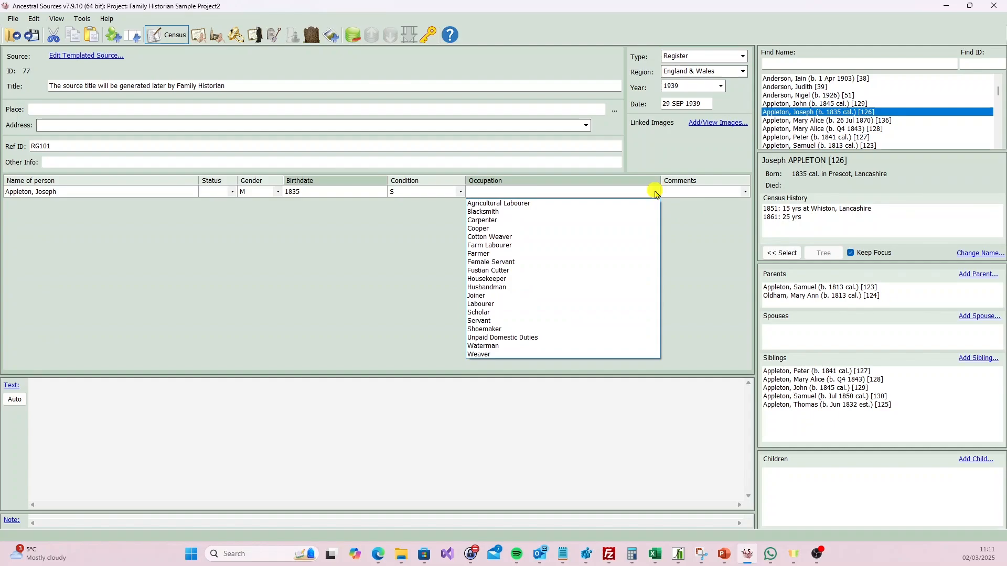
{"action": "left_click", "coordinate": [390, 228]}
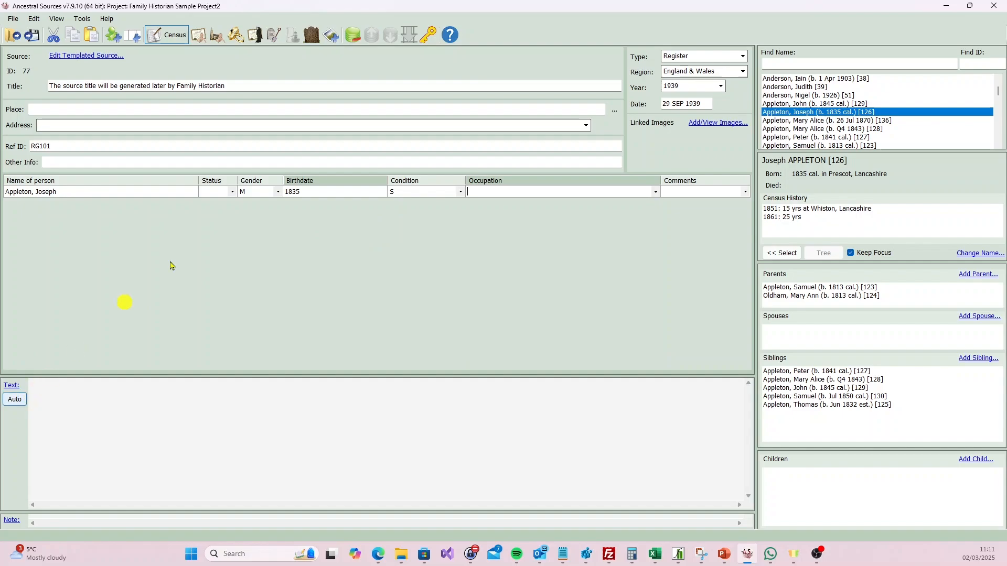
{"action": "left_click", "coordinate": [84, 19]}
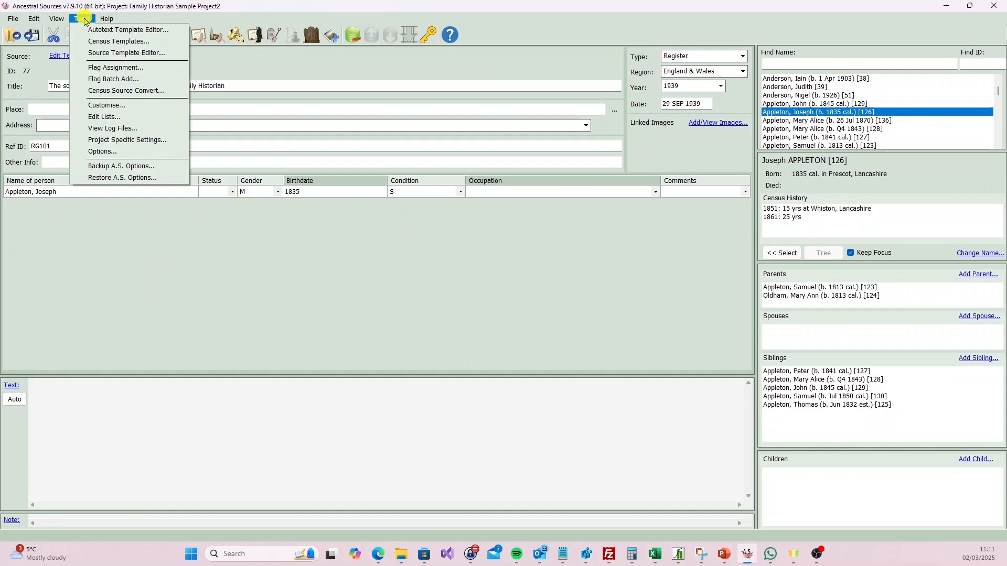
{"action": "left_click", "coordinate": [110, 30]}
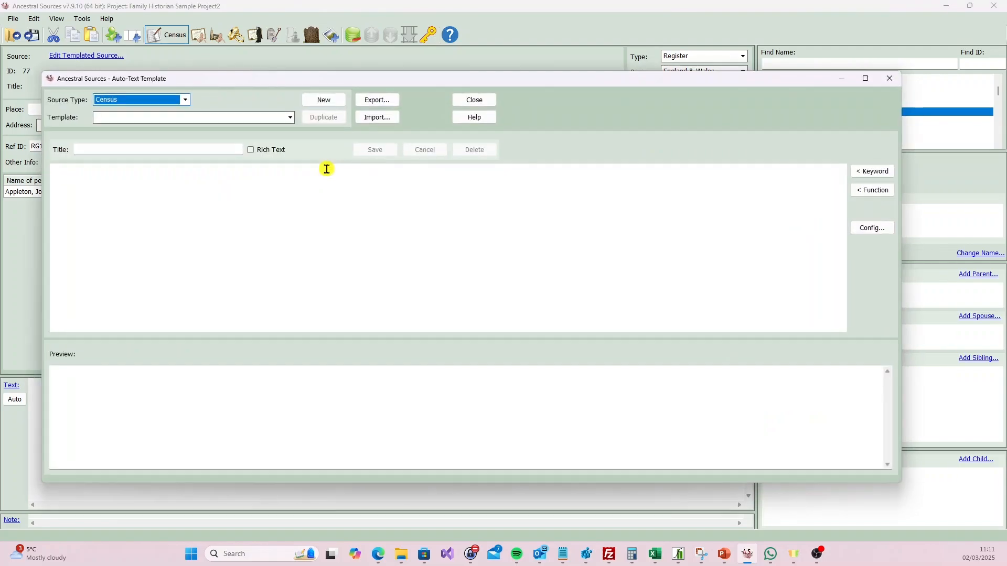
{"action": "left_click", "coordinate": [889, 78]}
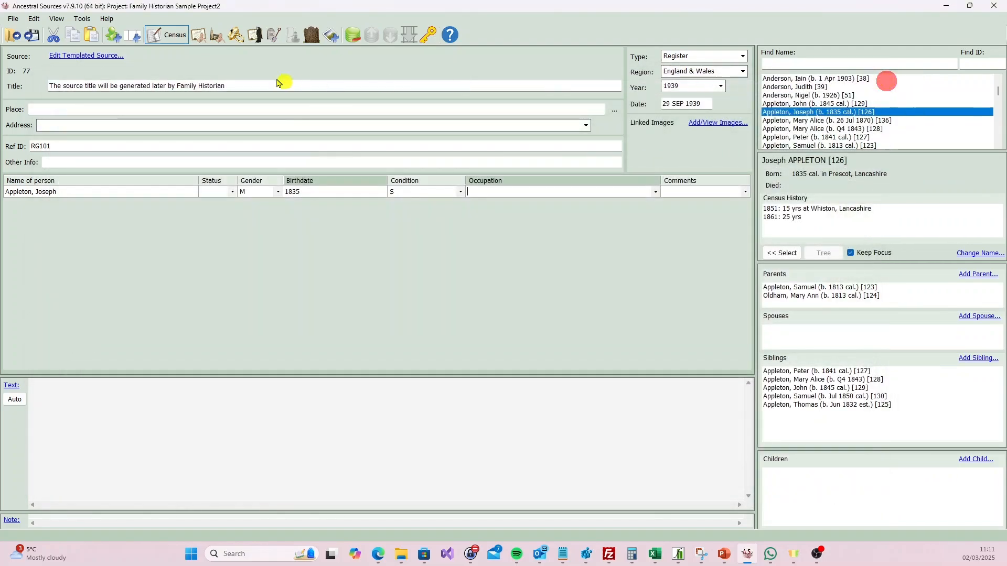
Discard the census entry for a baptism entry and examine the index and sub-type keywords in the "[R] Parish Registers 1813- (England/Wales)" auto-text template
{"action": "left_click", "coordinate": [215, 37]}
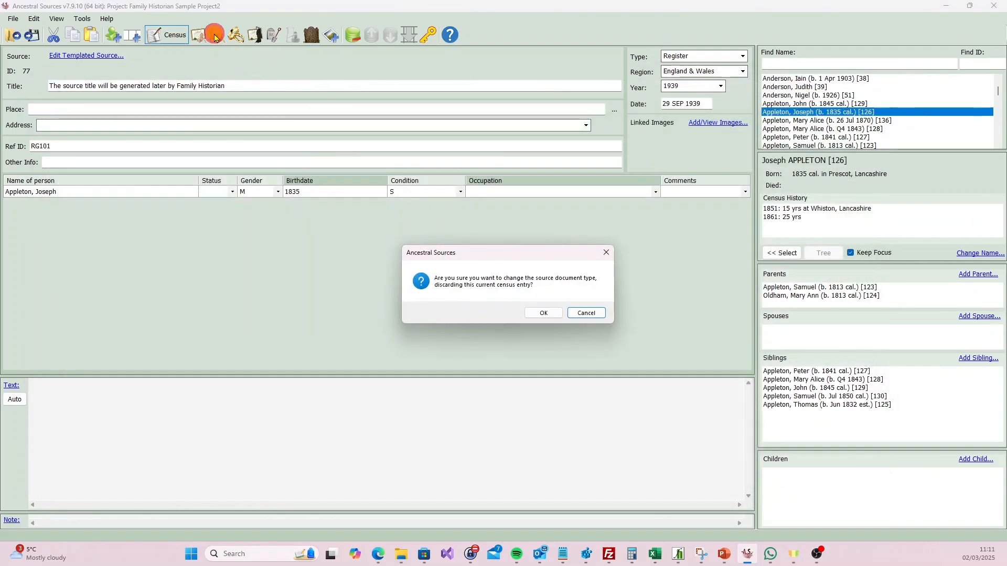
{"action": "left_click", "coordinate": [543, 312]}
{"action": "left_click", "coordinate": [82, 19]}
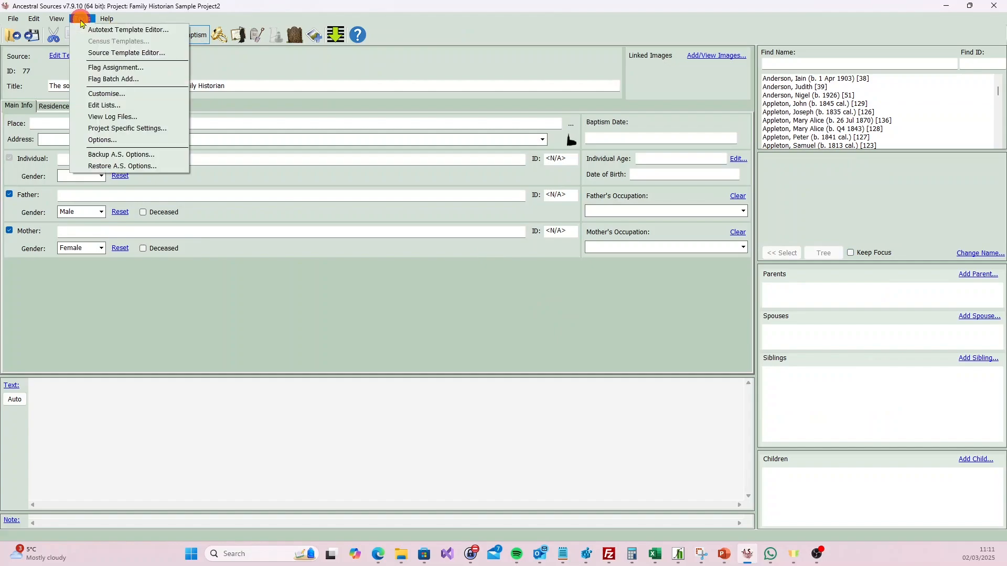
{"action": "left_click", "coordinate": [107, 31]}
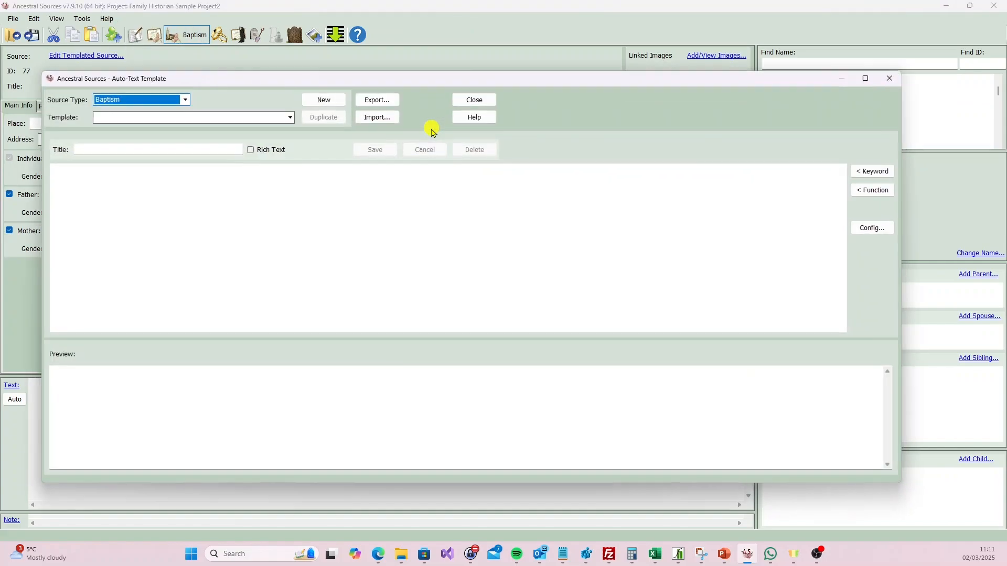
{"action": "left_click", "coordinate": [290, 118]}
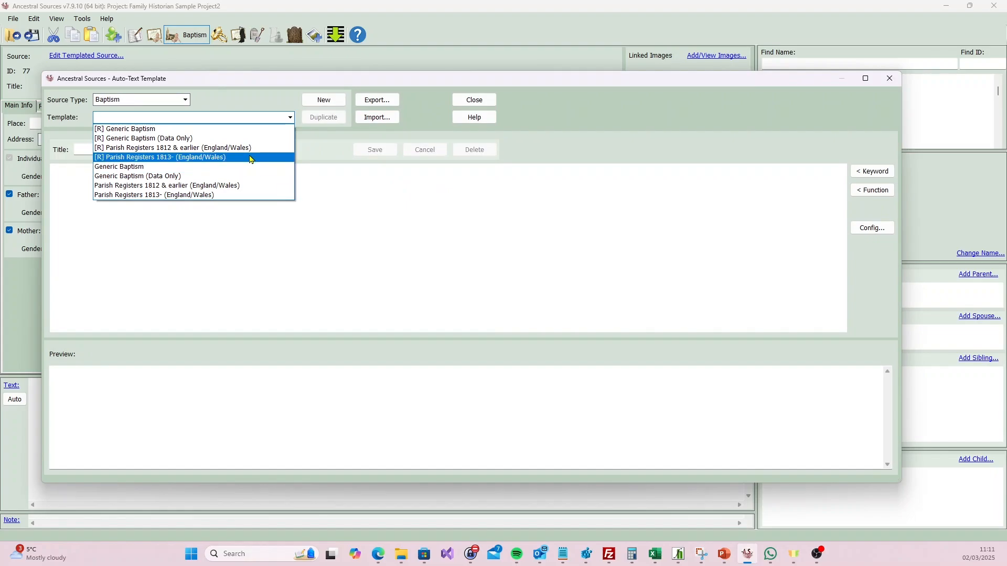
{"action": "left_click", "coordinate": [249, 158]}
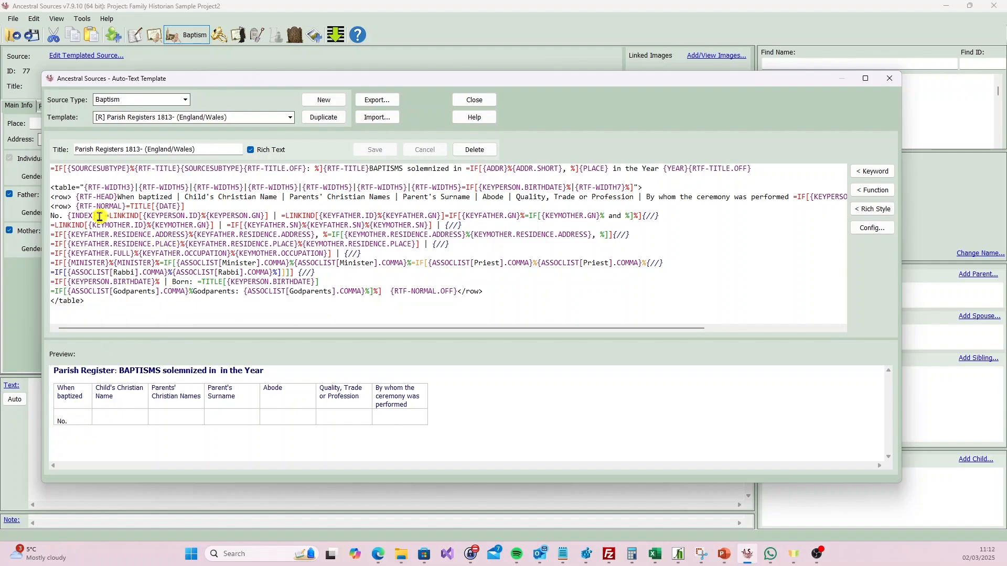
{"action": "left_click_drag", "start_coordinate": [105, 216], "coordinate": [60, 216]}
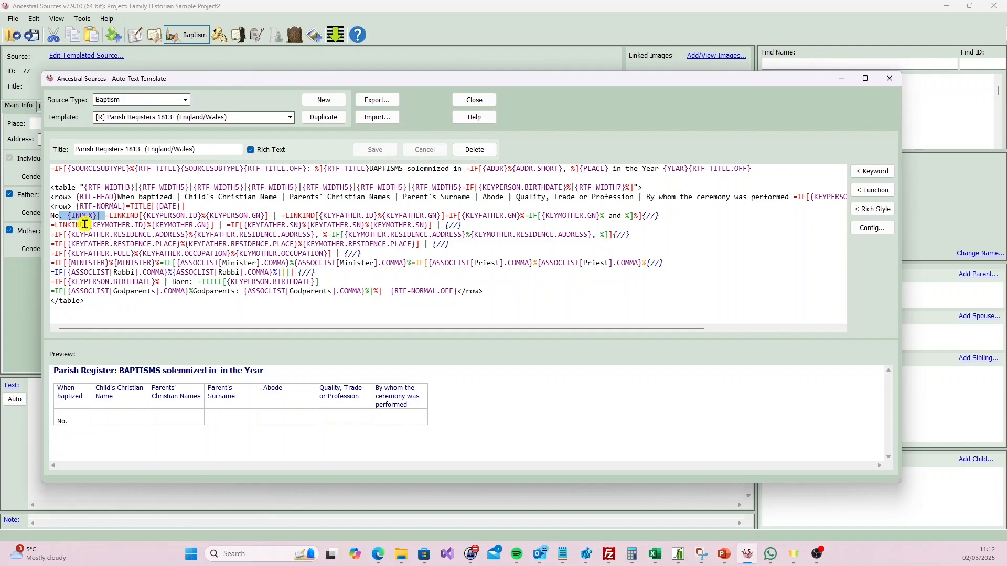
{"action": "left_click_drag", "start_coordinate": [136, 168], "coordinate": [63, 169]}
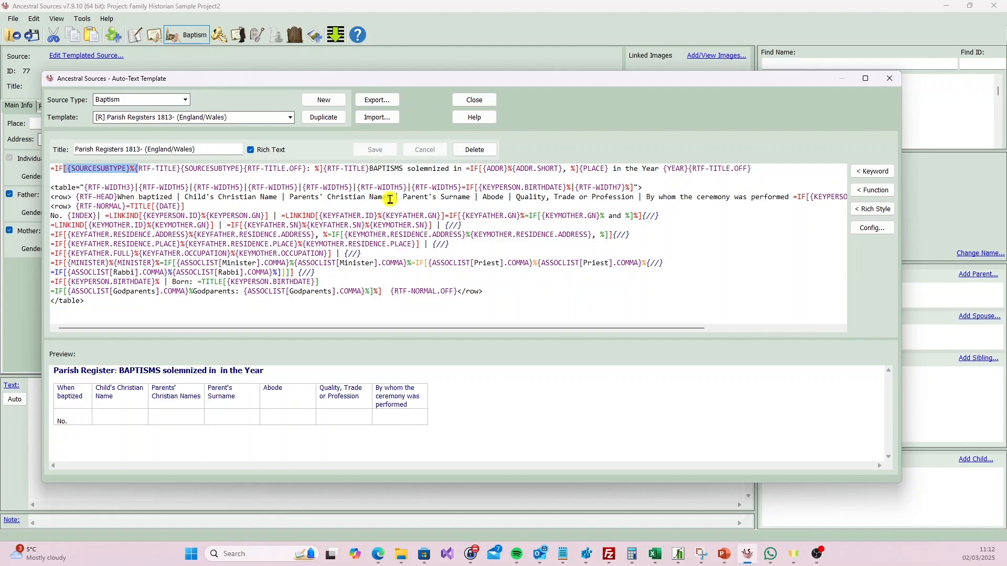
Examine the DATEREGISTERED keyword in the marriage auto-text template "SR Marriage Certificate 1856- (Scotland)" and close the template editor
{"action": "left_click", "coordinate": [163, 101]}
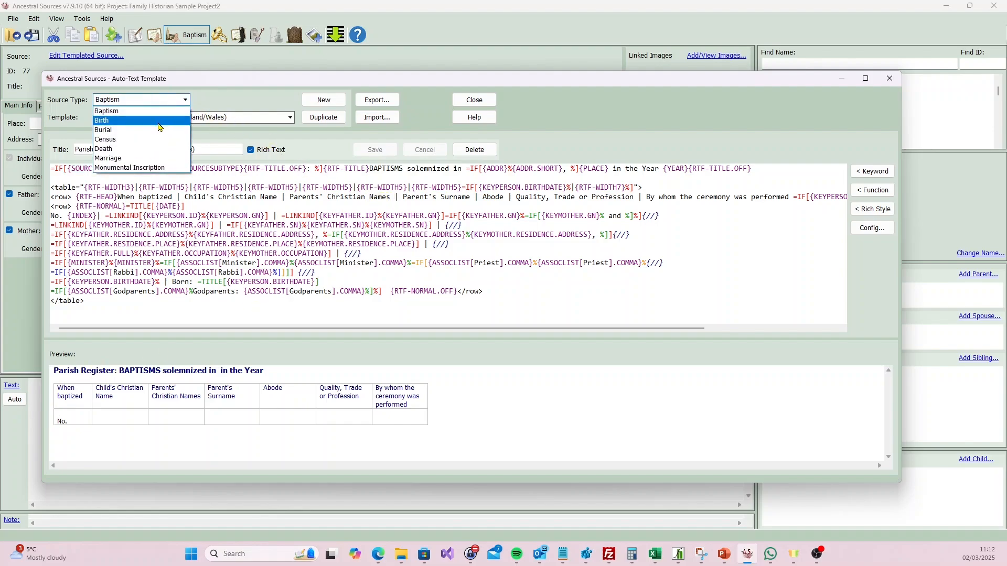
{"action": "left_click", "coordinate": [157, 158]}
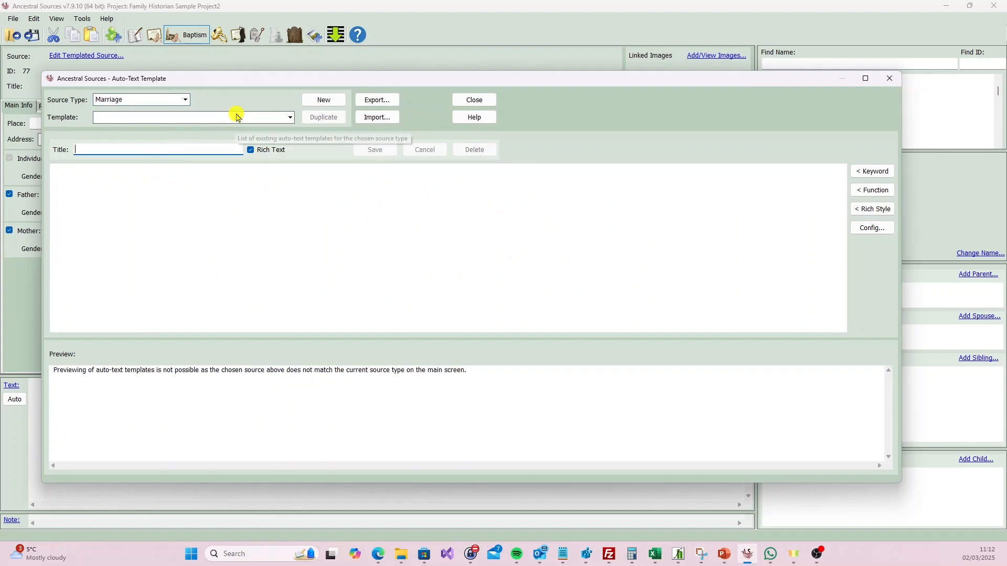
{"action": "left_click", "coordinate": [236, 115]}
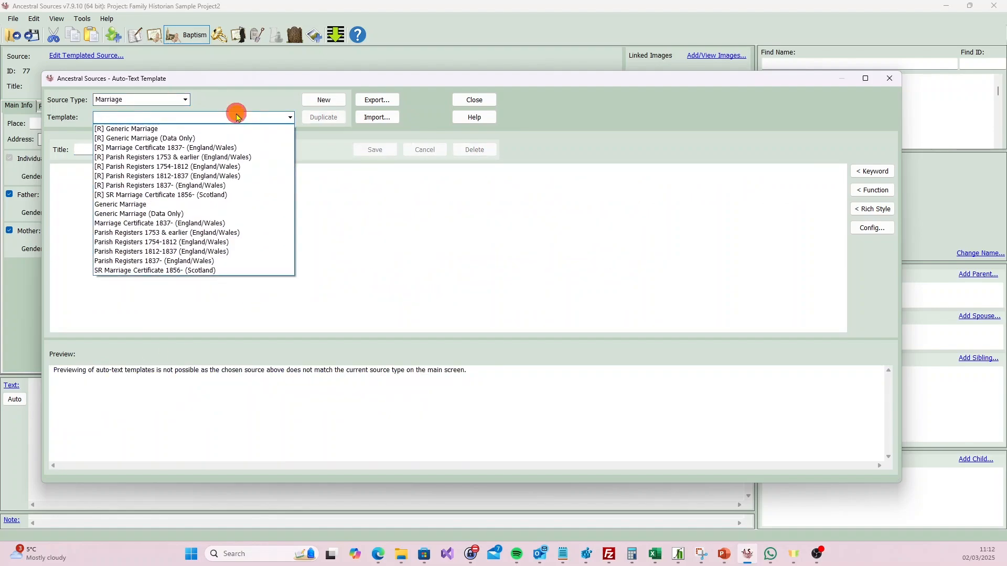
{"action": "left_click", "coordinate": [224, 270]}
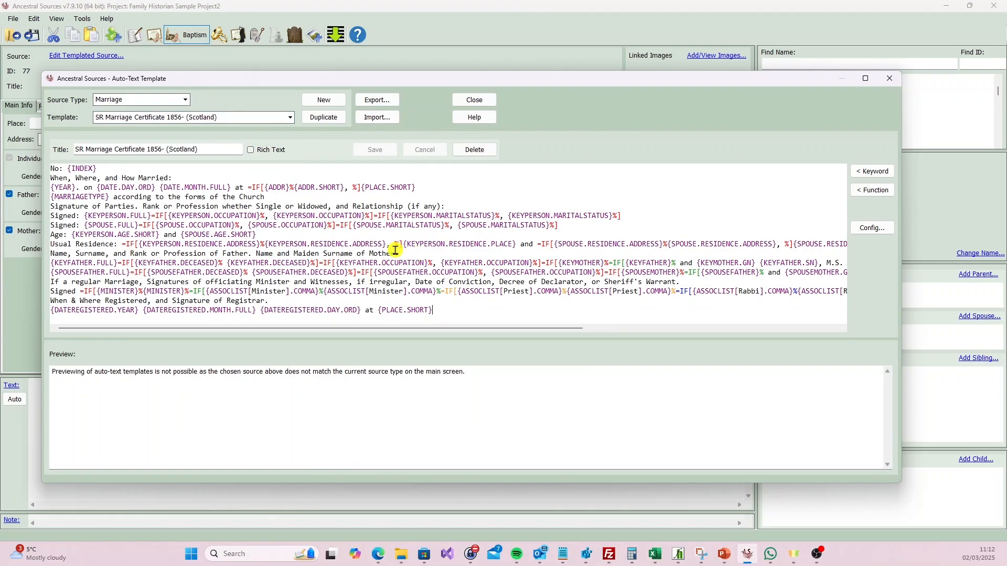
{"action": "double_click", "coordinate": [55, 310]}
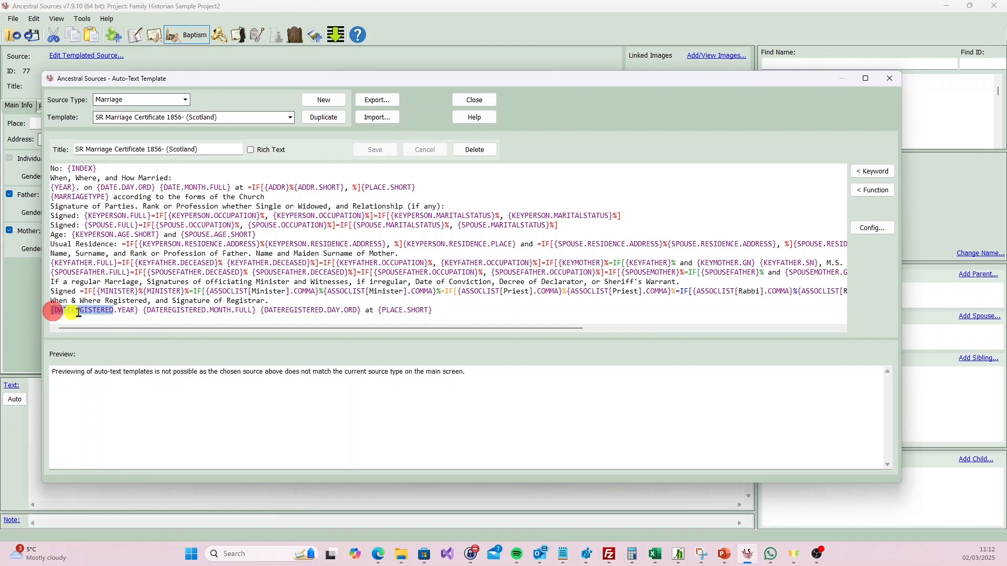
{"action": "left_click_drag", "start_coordinate": [79, 312], "coordinate": [119, 311]}
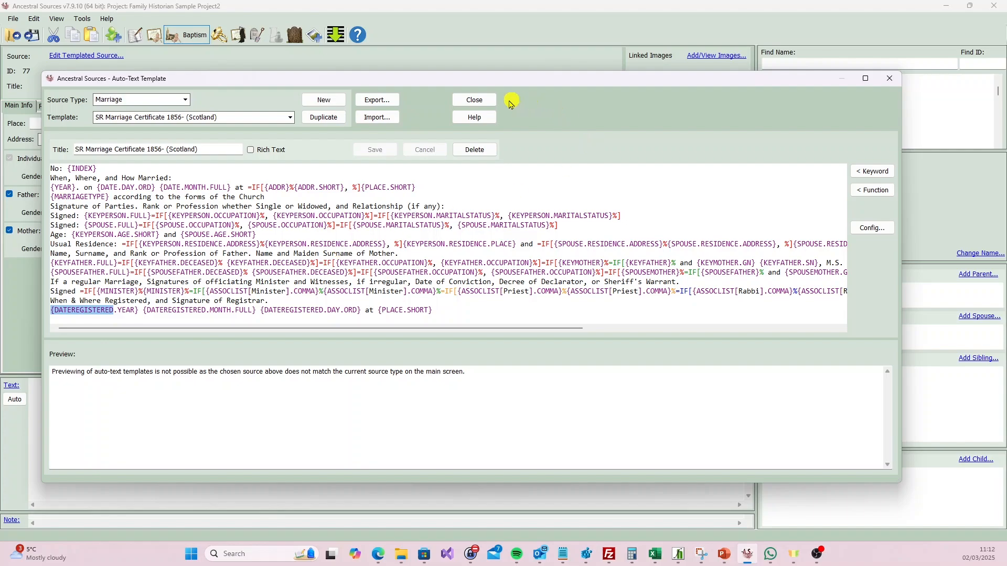
{"action": "left_click", "coordinate": [474, 99]}
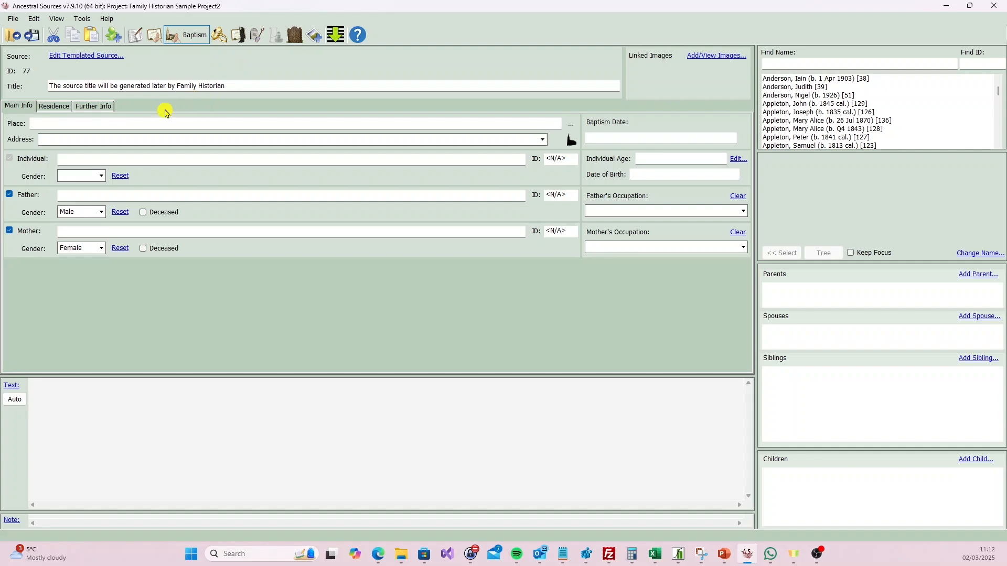
Set the baptism entry's sub-type to Bishop's Transcript and open its templated source for editing, moving the source window fully into view
{"action": "left_click", "coordinate": [108, 106]}
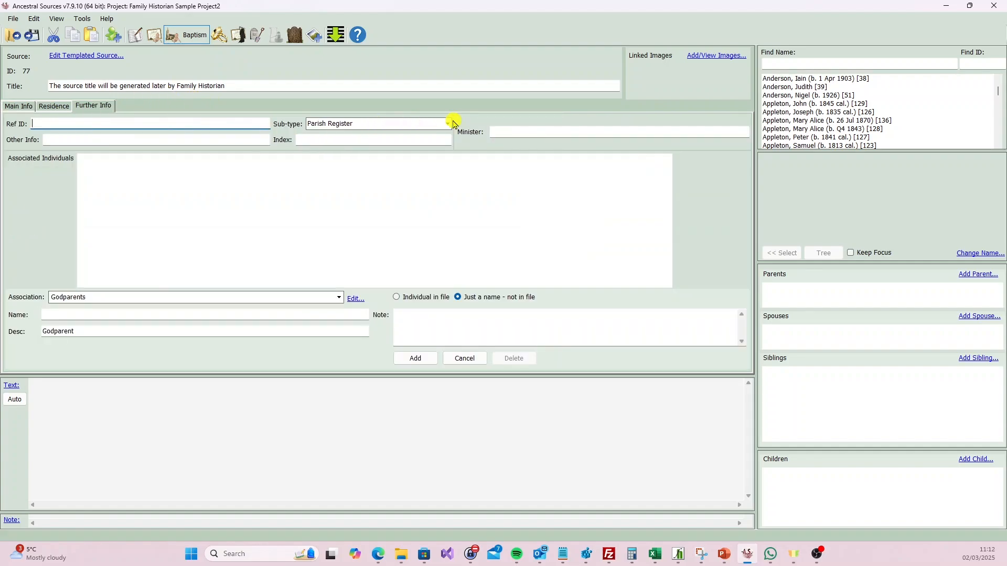
{"action": "left_click", "coordinate": [449, 125]}
{"action": "left_click", "coordinate": [422, 135]}
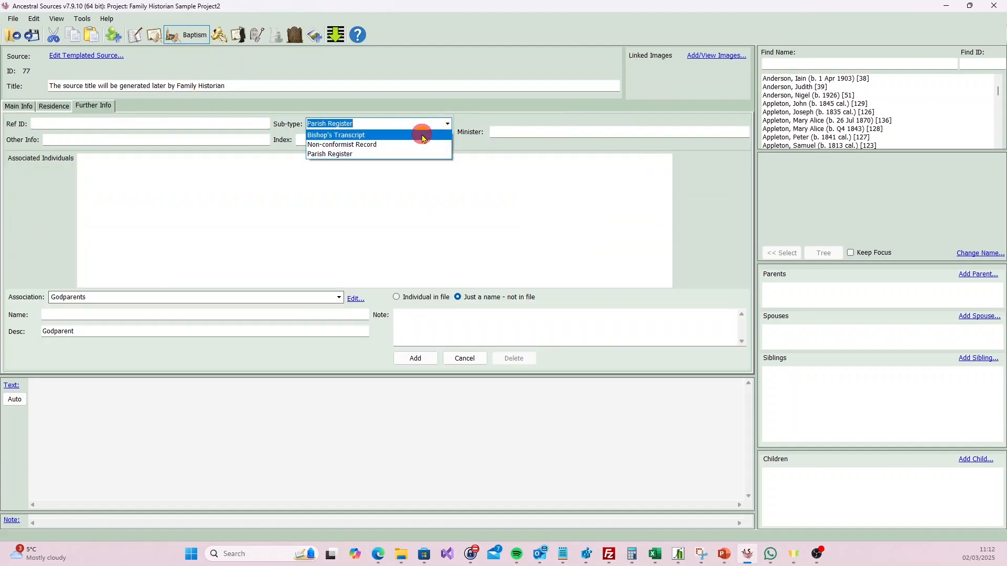
{"action": "left_click", "coordinate": [92, 58]}
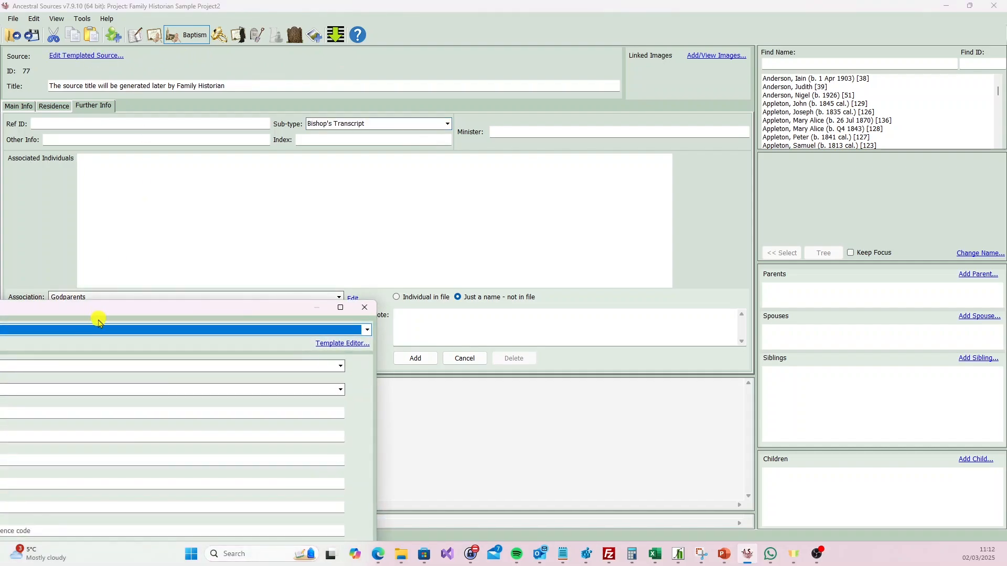
{"action": "left_click_drag", "start_coordinate": [99, 317], "coordinate": [526, 36]}
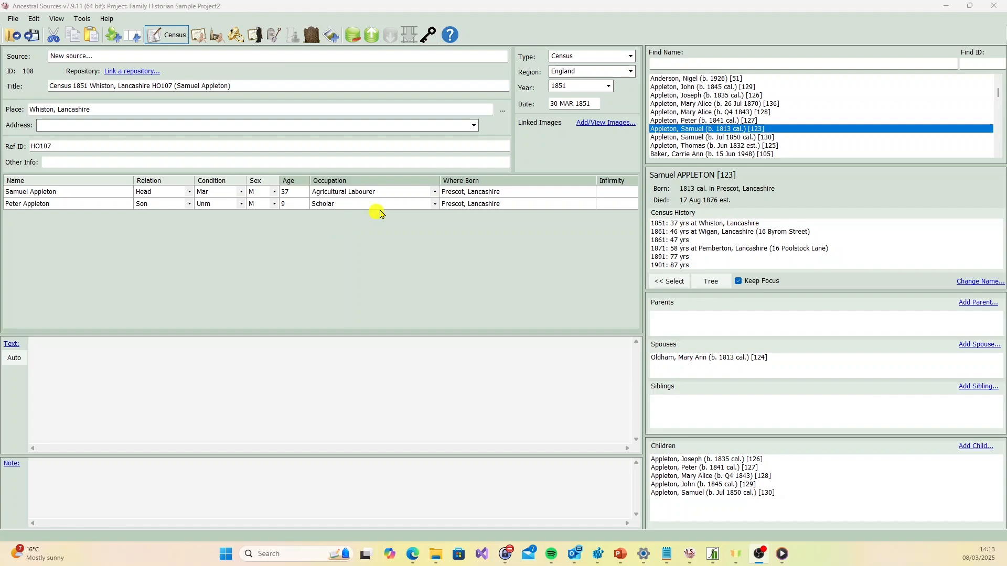
Enable the census option not to record occupations found in the 'Census Not Occupation' list and accept the options
{"action": "left_click", "coordinate": [83, 19]}
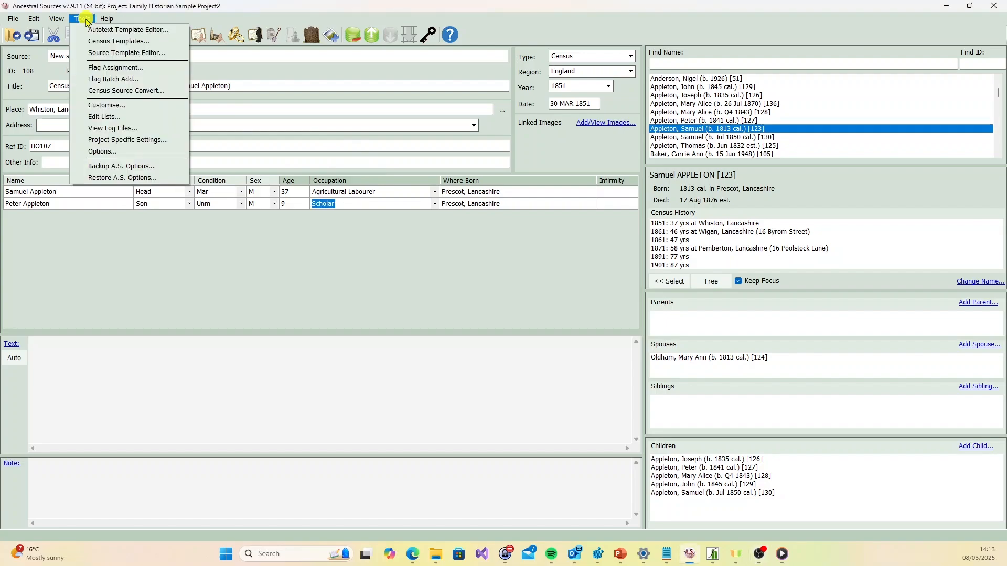
{"action": "left_click", "coordinate": [114, 141]}
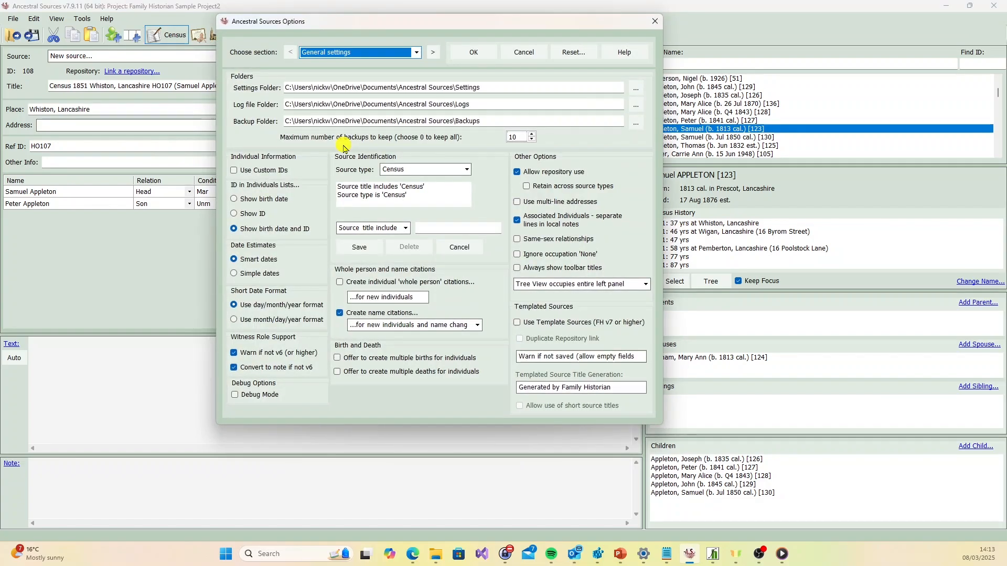
{"action": "left_click", "coordinate": [417, 52]}
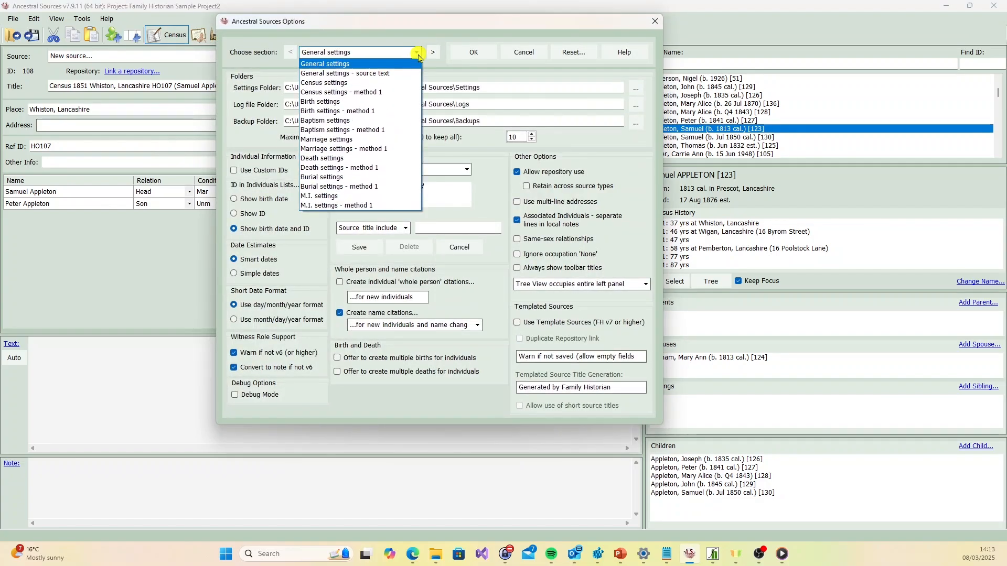
{"action": "left_click", "coordinate": [432, 52]}
{"action": "left_click", "coordinate": [433, 52]}
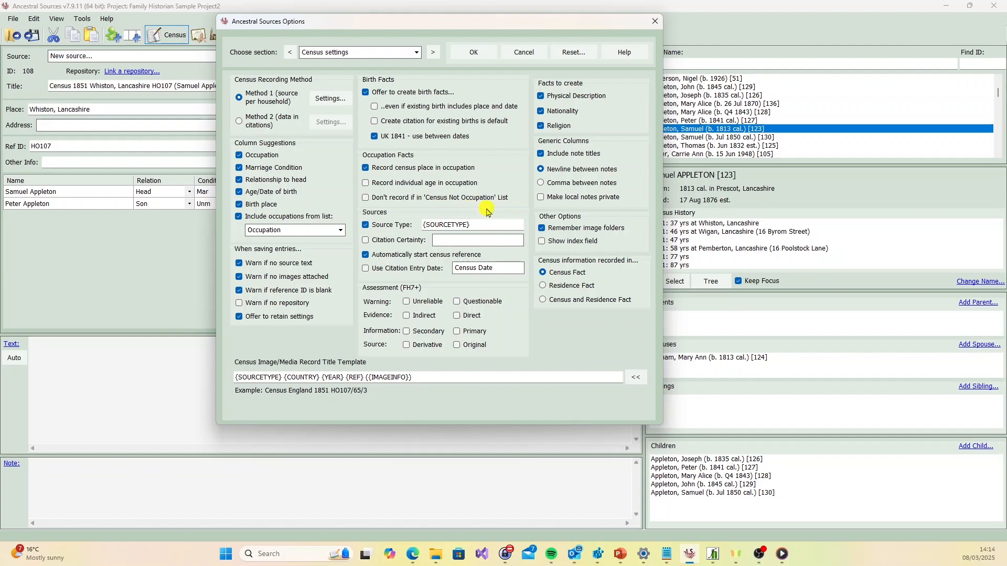
{"action": "left_click", "coordinate": [365, 197]}
{"action": "left_click", "coordinate": [473, 52]}
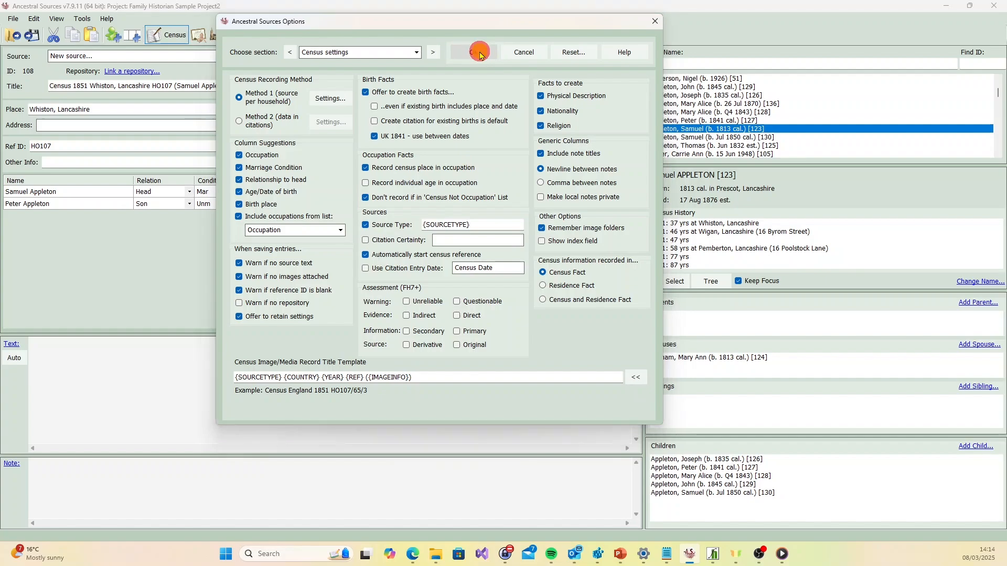
Add the item At Home to the Census Not Occupations list, save the list and close the list editor
{"action": "left_click", "coordinate": [83, 19]}
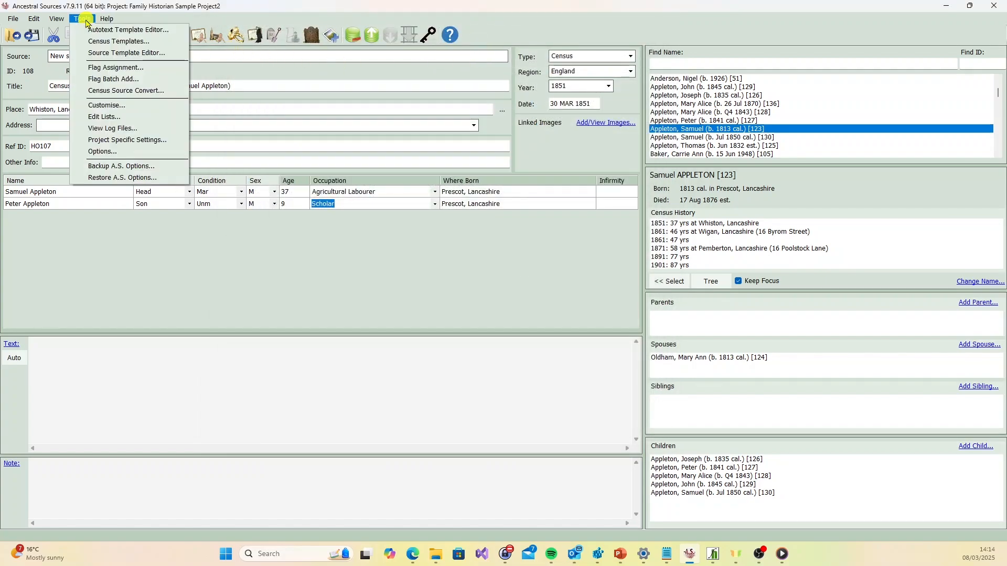
{"action": "left_click", "coordinate": [121, 117]}
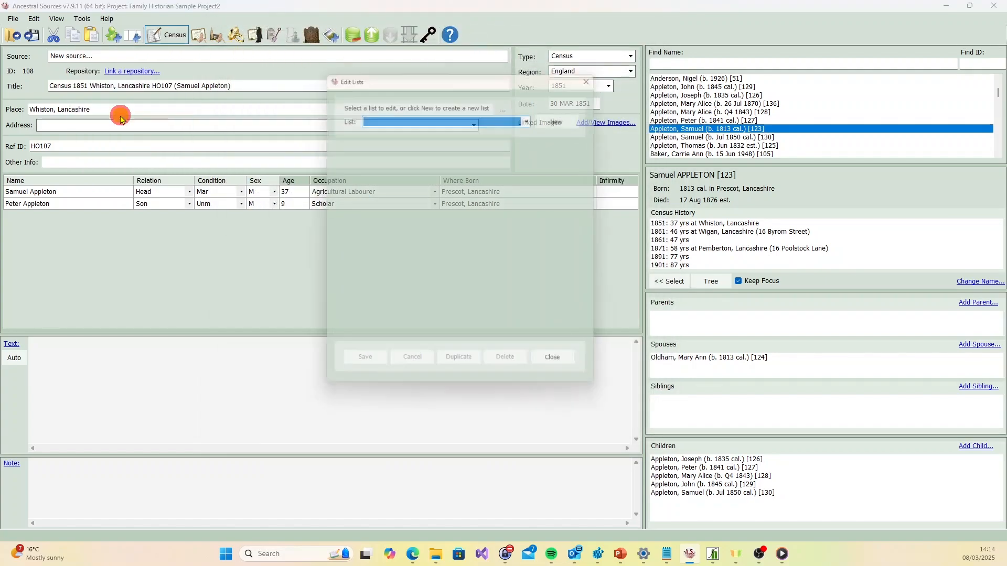
{"action": "left_click", "coordinate": [520, 114]}
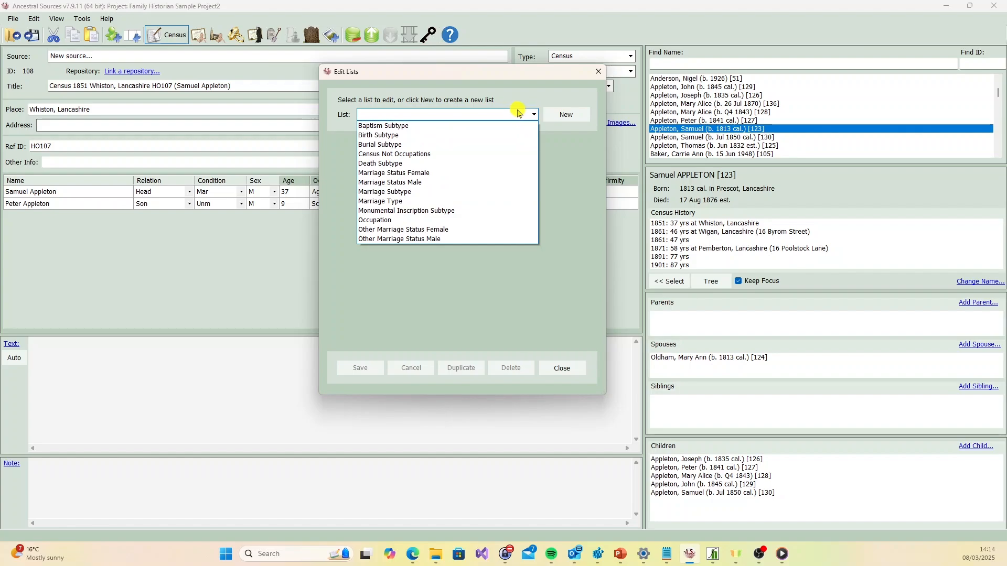
{"action": "left_click", "coordinate": [495, 154]}
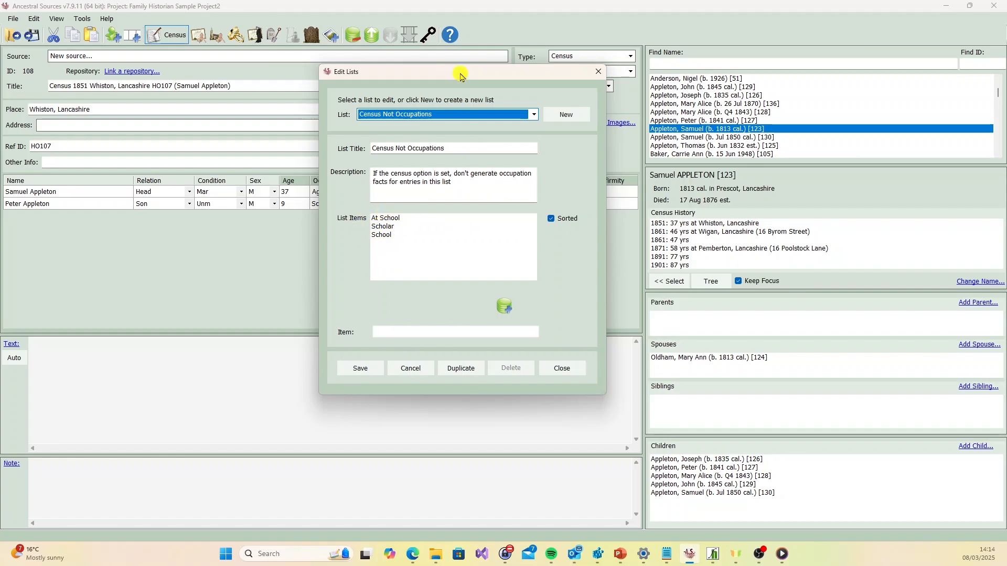
{"action": "left_click_drag", "start_coordinate": [459, 74], "coordinate": [551, 77]}
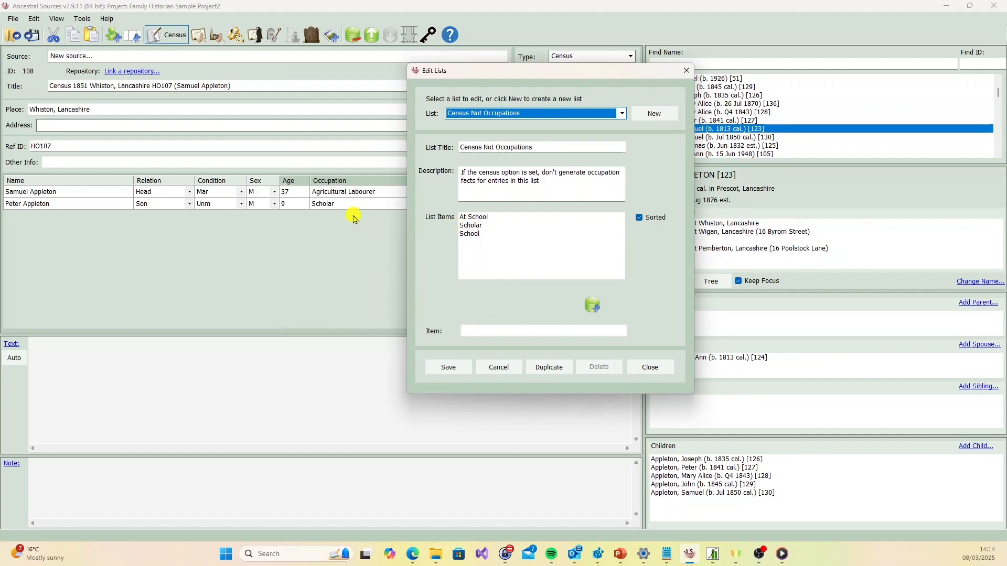
{"action": "left_click", "coordinate": [594, 306]}
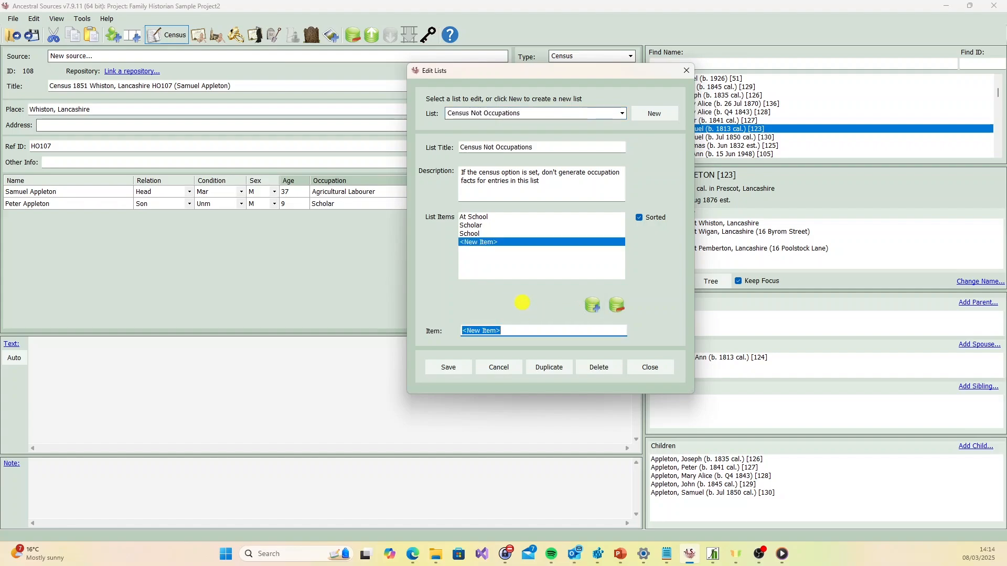
{"action": "type", "text": "At Home"}
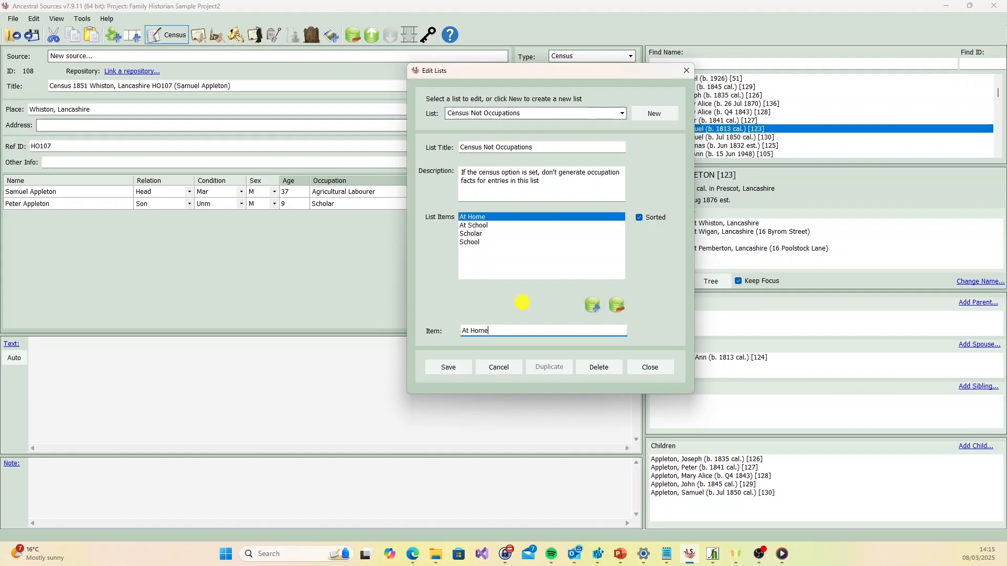
{"action": "left_click", "coordinate": [451, 369]}
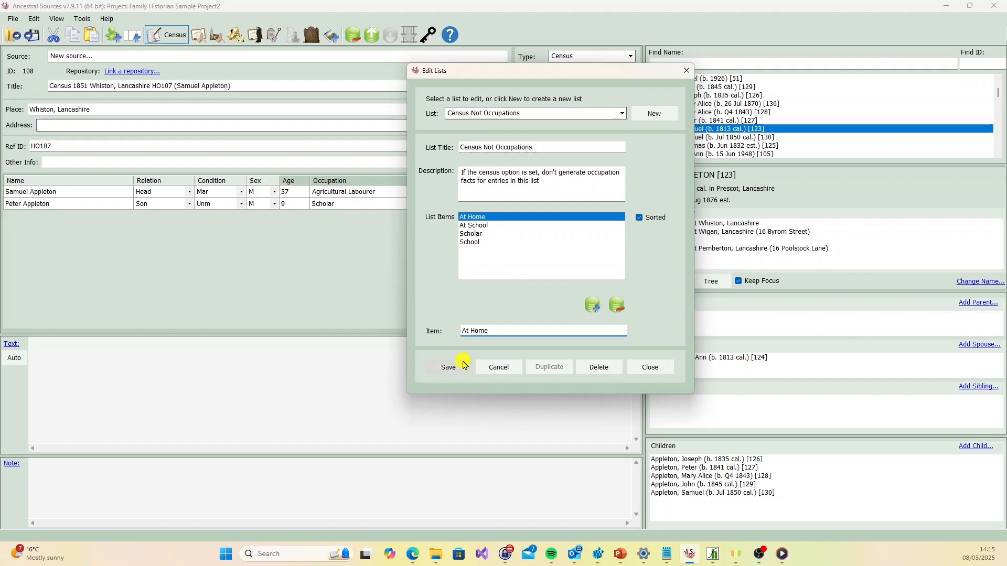
{"action": "left_click", "coordinate": [453, 369]}
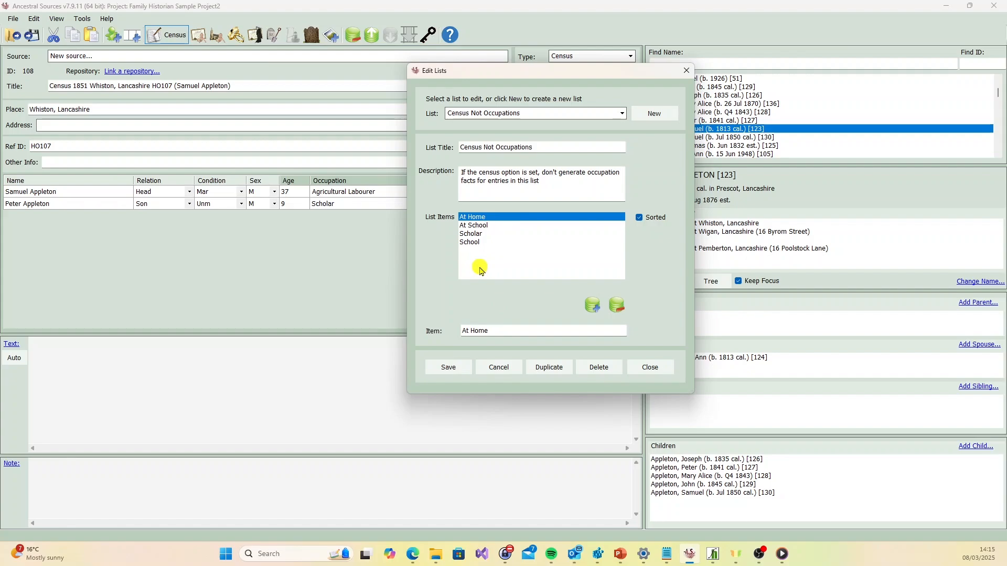
{"action": "left_click", "coordinate": [686, 71]}
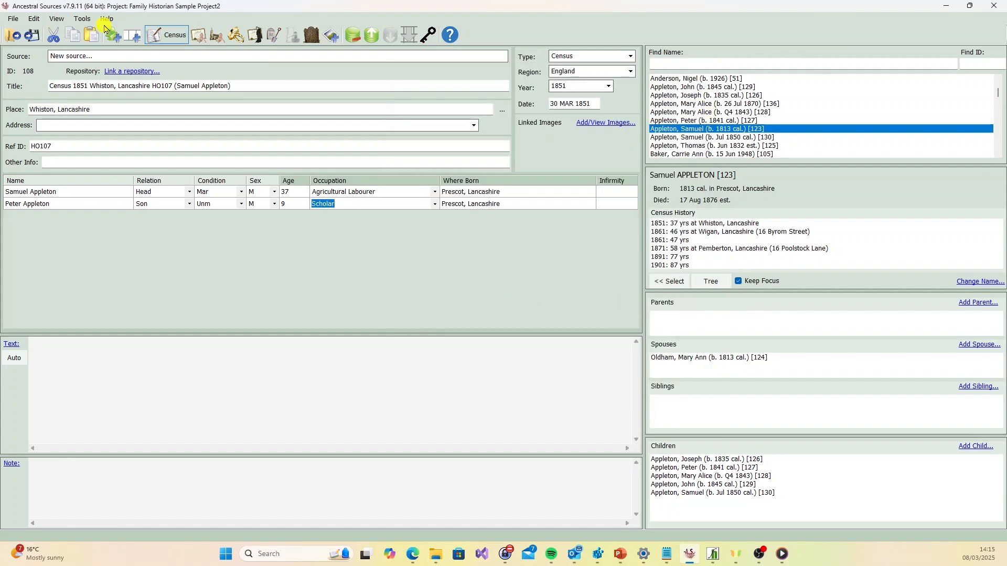
Open the census settings in the options and toggle the option not to record occupations in the 'Census Not Occupation' list
{"action": "left_click", "coordinate": [82, 19]}
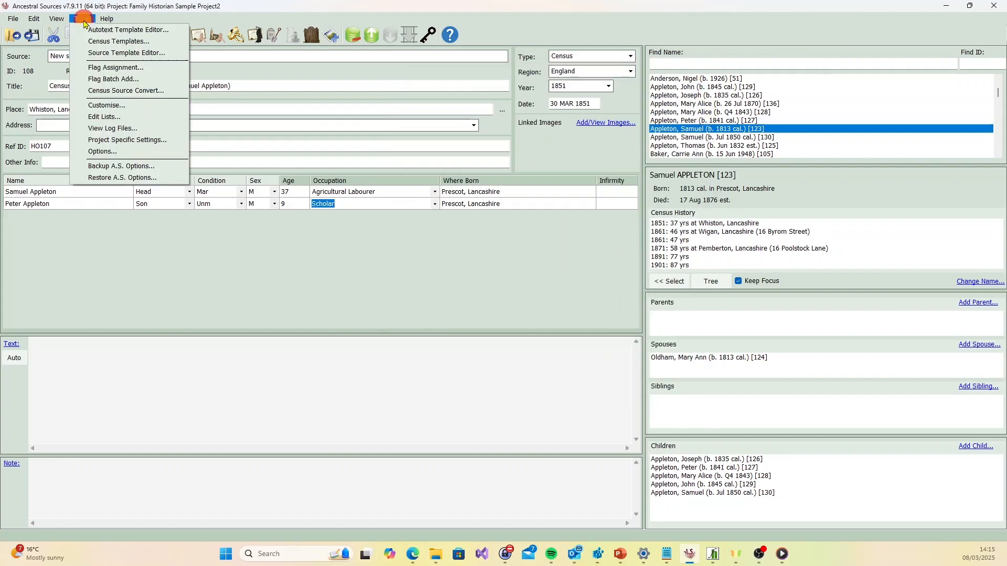
{"action": "left_click", "coordinate": [120, 152]}
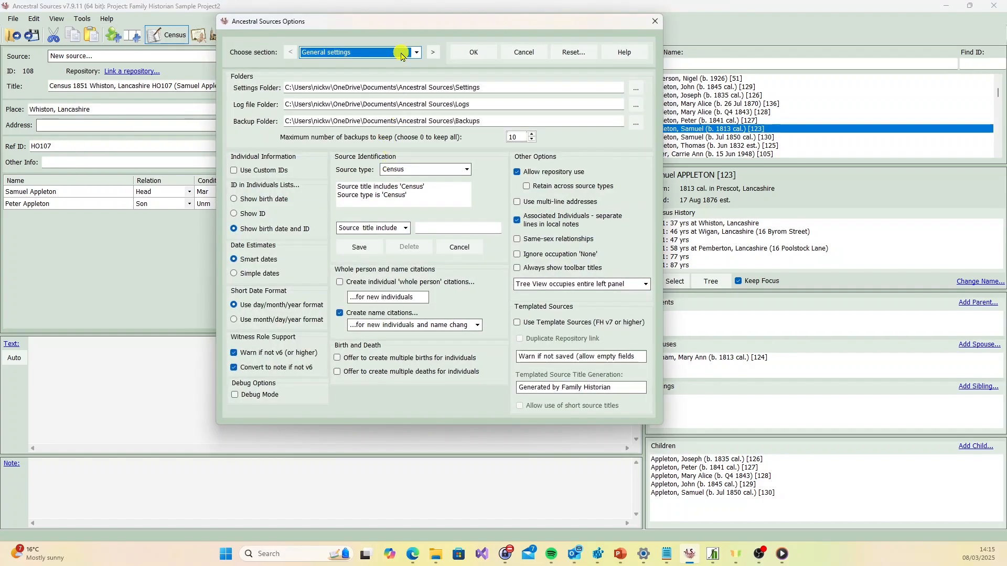
{"action": "left_click", "coordinate": [400, 53]}
{"action": "left_click", "coordinate": [391, 83]}
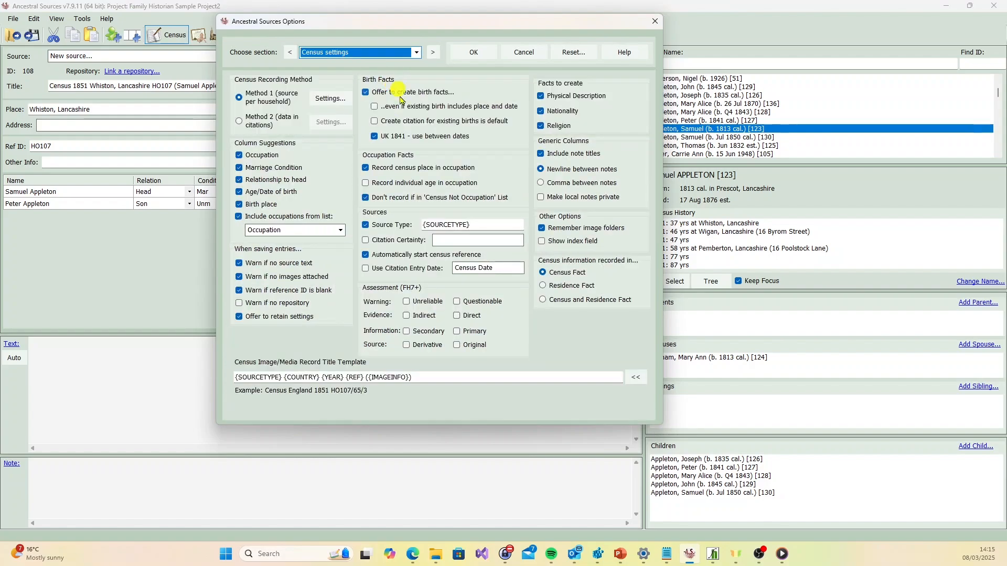
{"action": "left_click", "coordinate": [366, 198]}
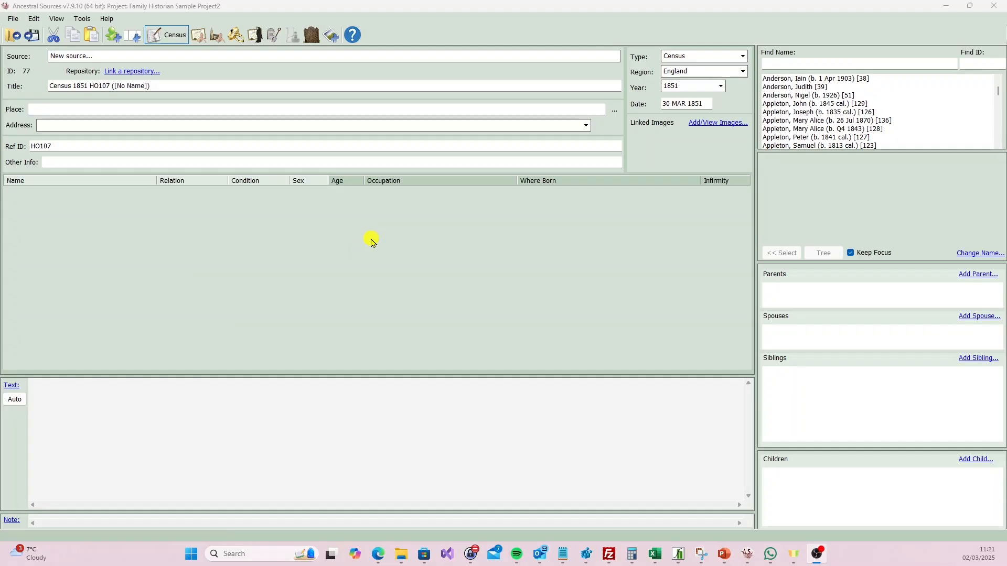
Enter Warrington, Lancashire as the place of the new 1851 census source
{"action": "left_click", "coordinate": [182, 109]}
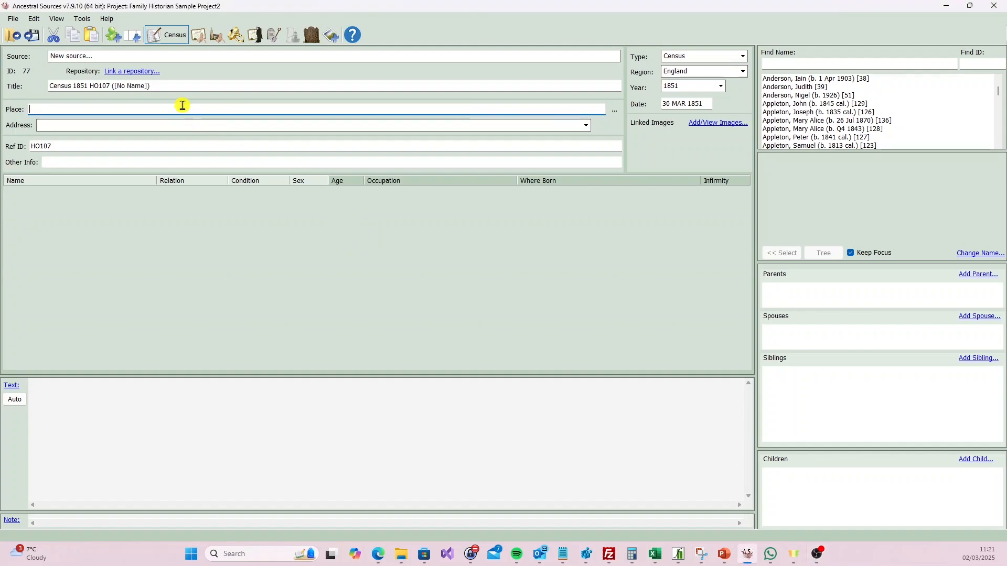
{"action": "type", "text": "W"}
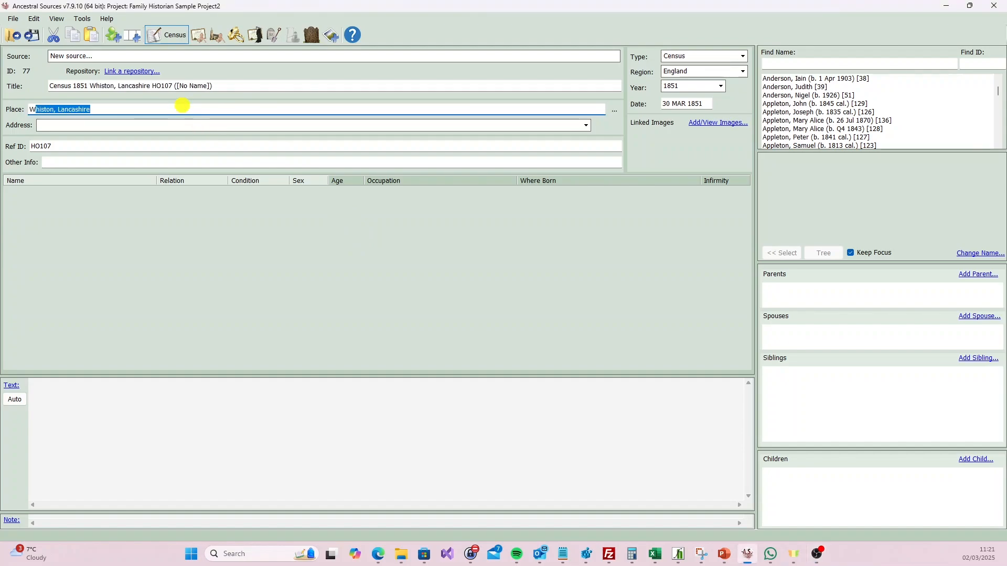
{"action": "type", "text": "arring"}
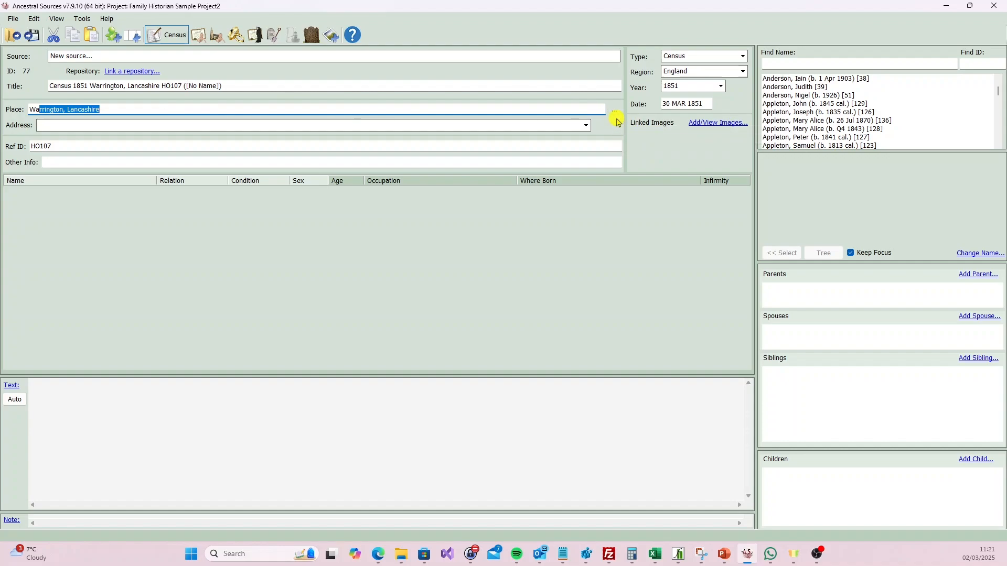
Open the place and address picker for the census place, clear its place filter and browse the full list of places
{"action": "left_click", "coordinate": [614, 110]}
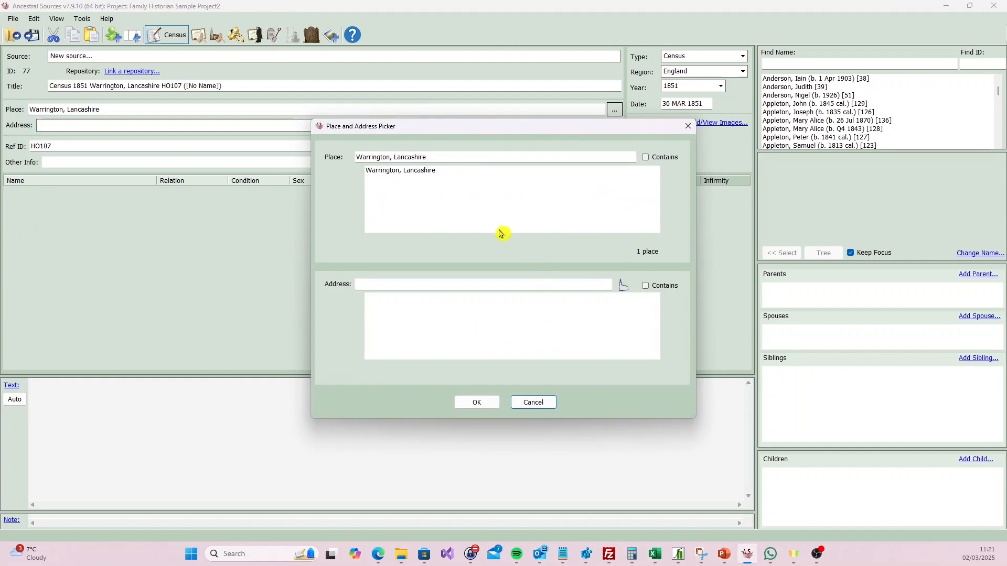
{"action": "triple_click", "coordinate": [445, 156]}
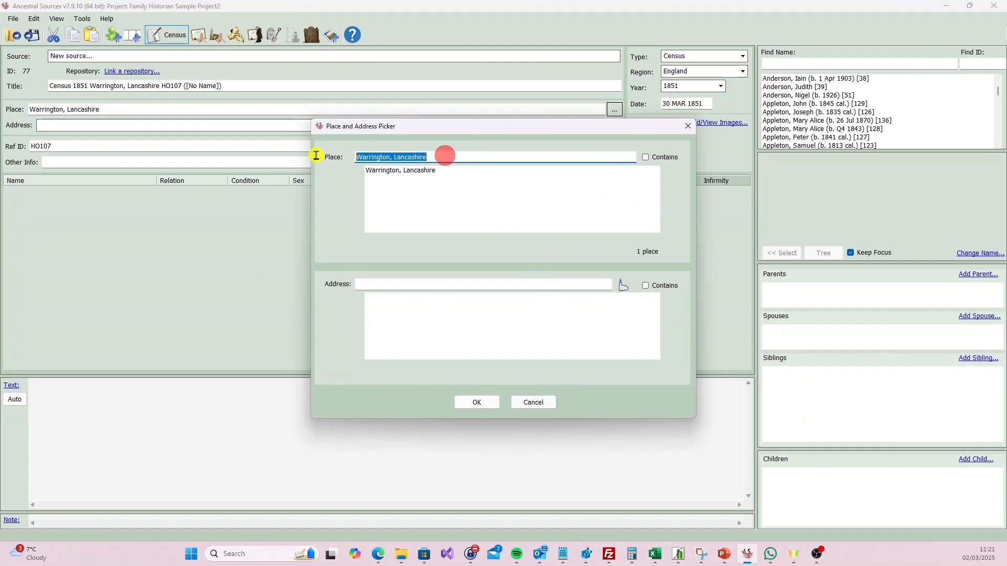
{"action": "key", "text": "BackSpace"}
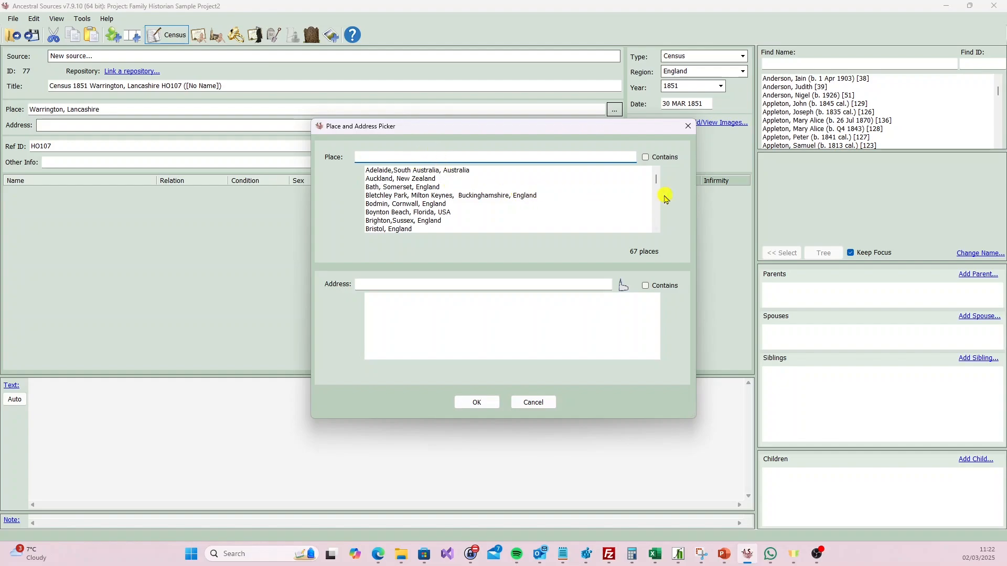
{"action": "mouse_move", "coordinate": [655, 179]}
{"action": "left_mouse_down"}
{"action": "mouse_move", "coordinate": [653, 222]}
{"action": "mouse_move", "coordinate": [655, 196]}
{"action": "left_mouse_up"}
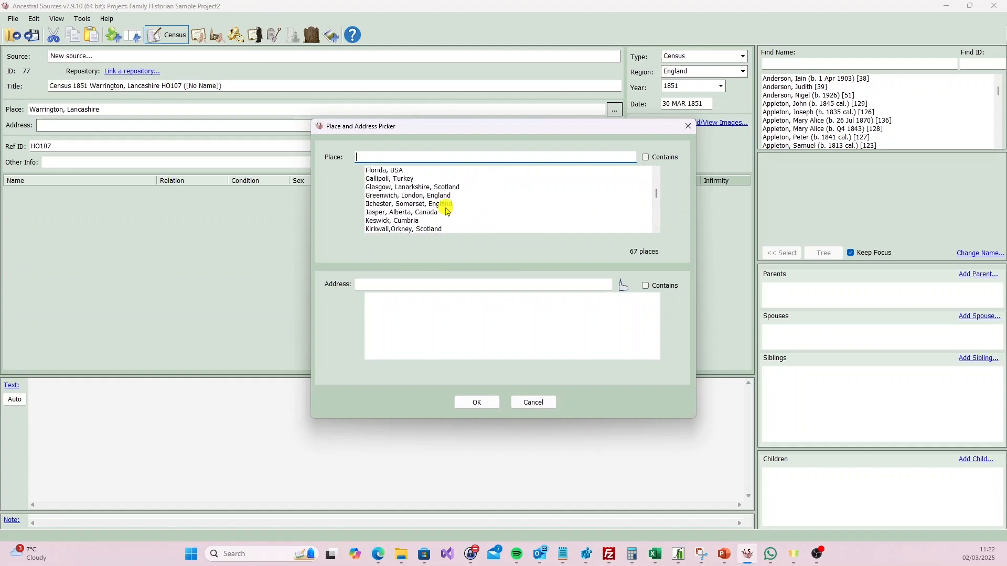
Filter the places by Li, choose Liverpool, England with the address Brownlow Hall Hospital, and accept them for the census
{"action": "left_click", "coordinate": [413, 157]}
{"action": "type", "text": "W"}
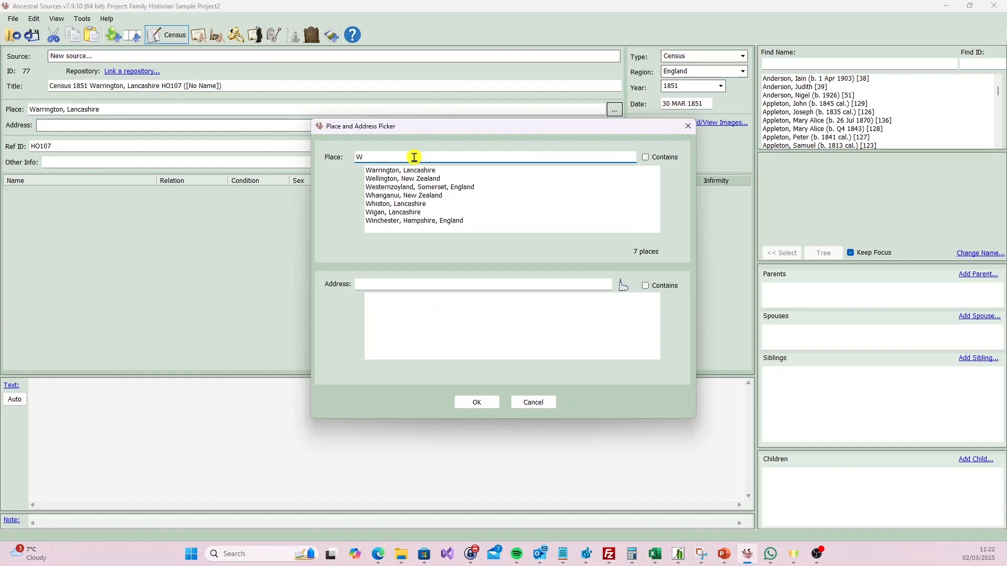
{"action": "key", "text": "BackSpace"}
{"action": "type", "text": "Li"}
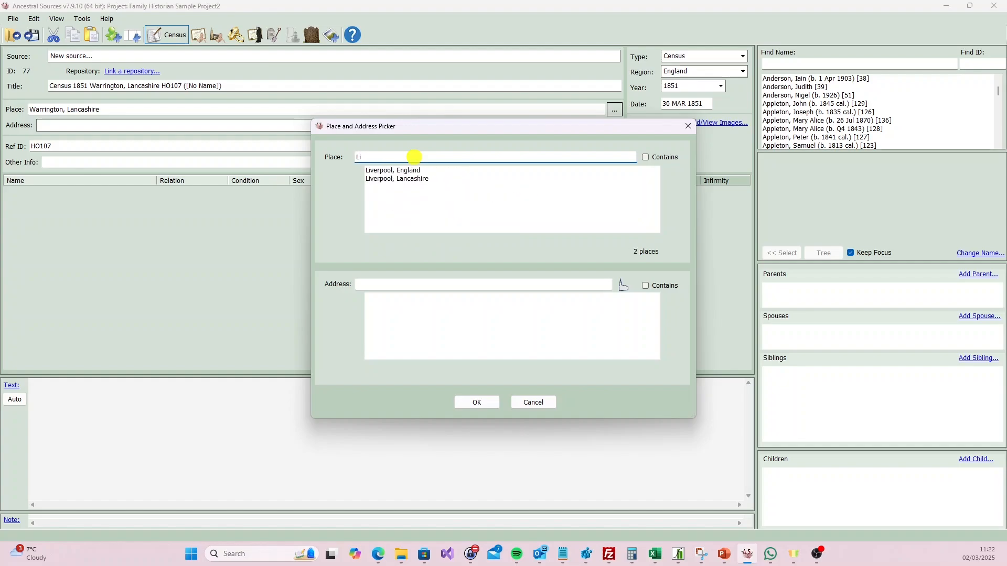
{"action": "left_click", "coordinate": [416, 170]}
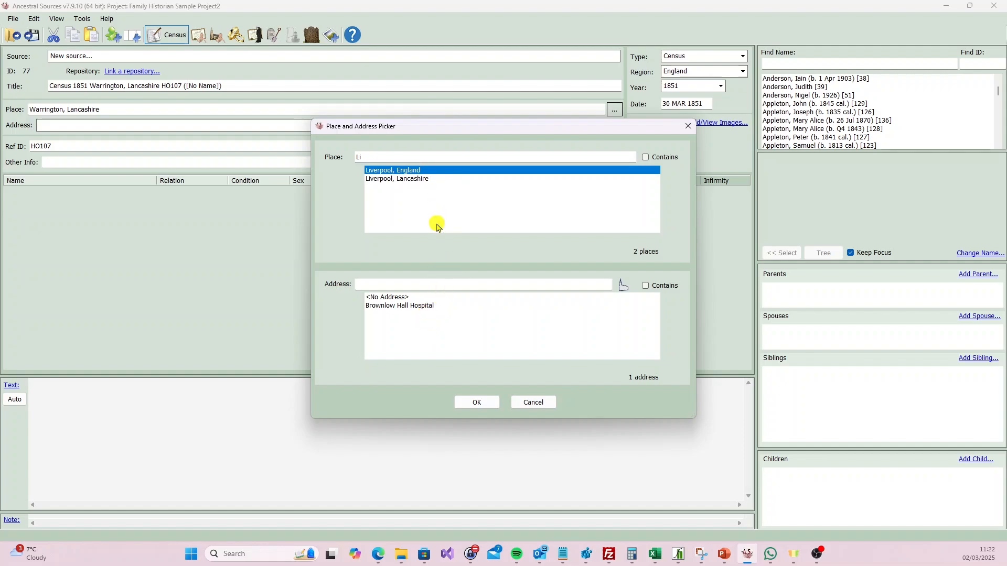
{"action": "left_click", "coordinate": [431, 179]}
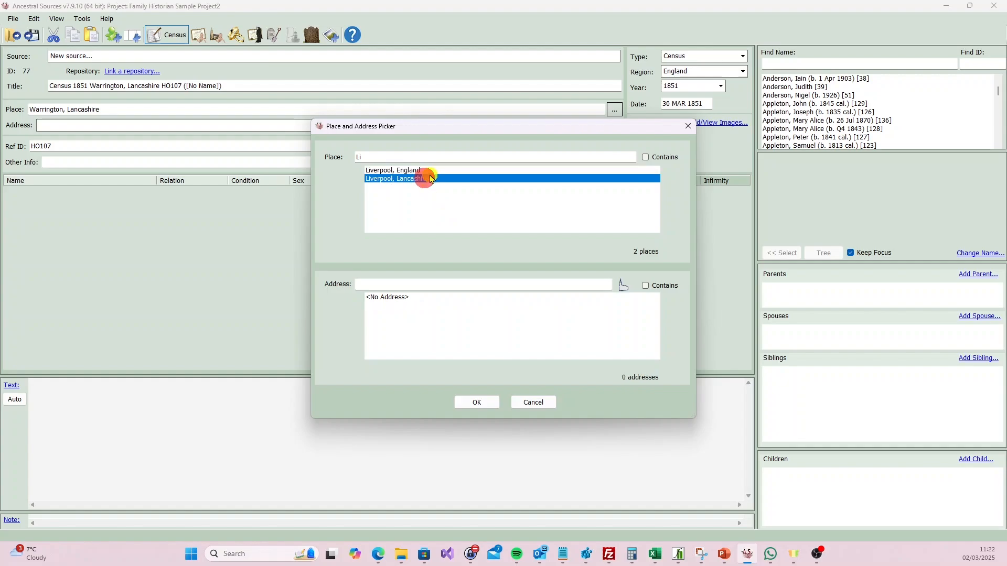
{"action": "left_click", "coordinate": [422, 170]}
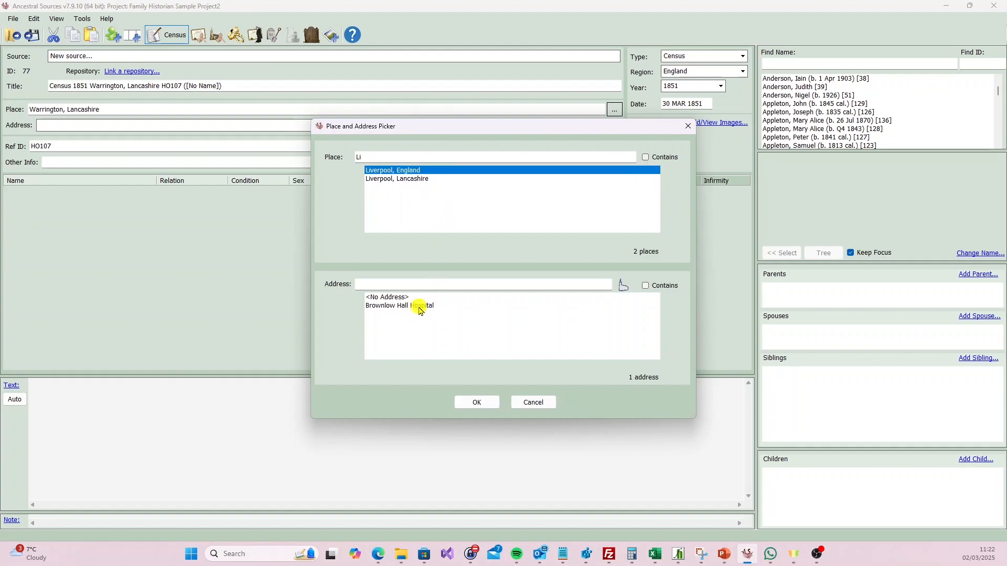
{"action": "left_click", "coordinate": [426, 308]}
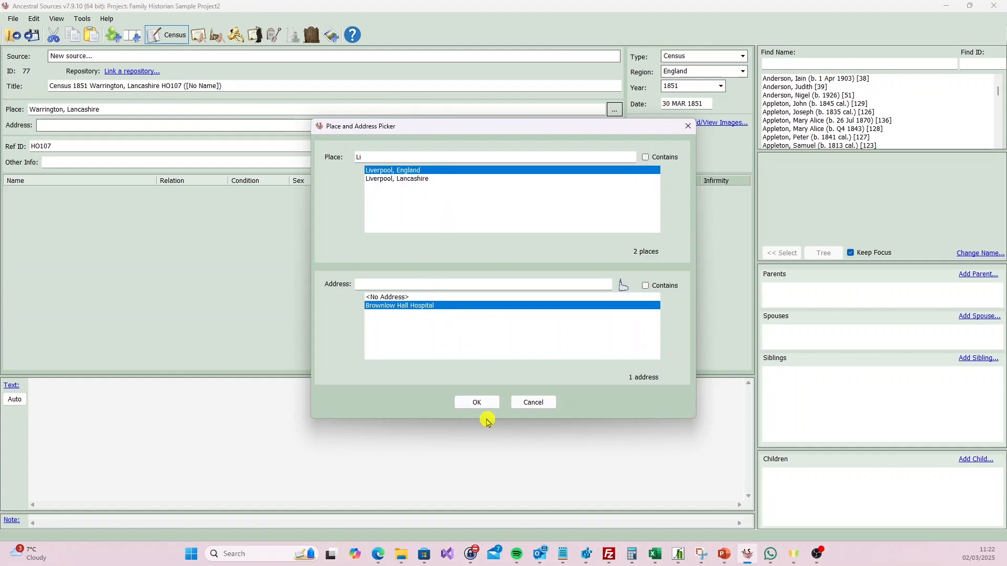
{"action": "left_click", "coordinate": [482, 403]}
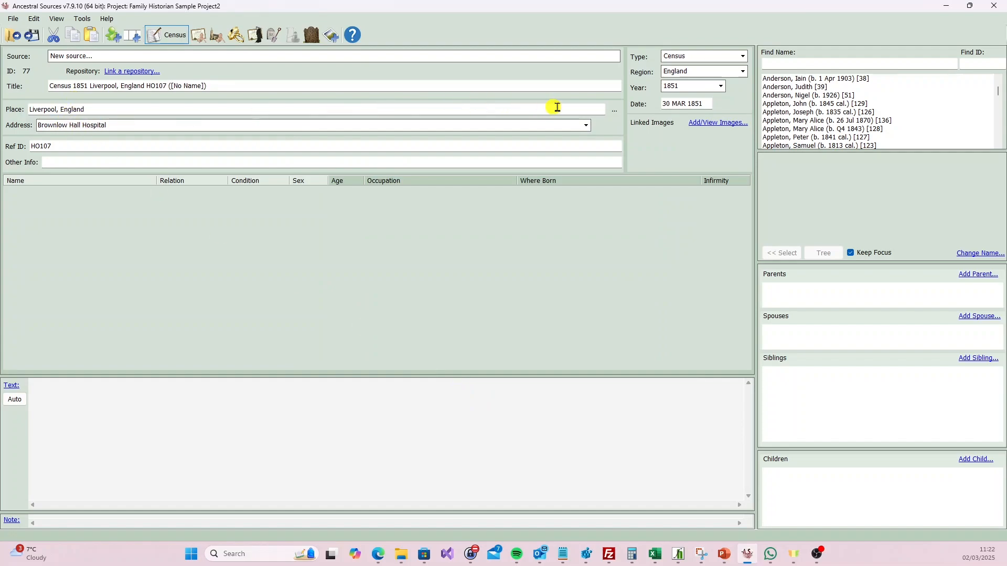
Reopen the census place picker and search for places containing bristol anywhere in the name
{"action": "left_click", "coordinate": [614, 110]}
{"action": "triple_click", "coordinate": [450, 157]}
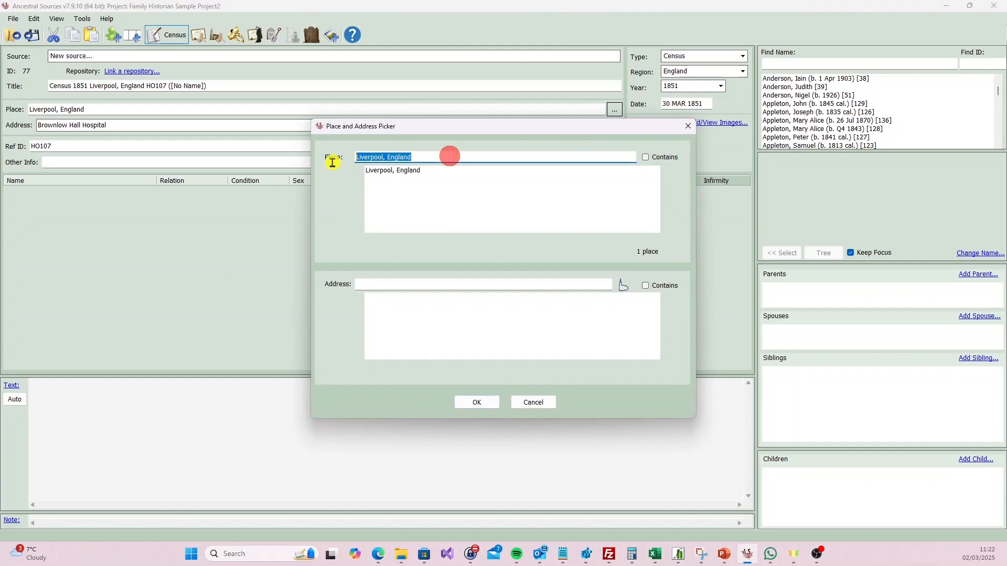
{"action": "key", "text": "BackSpace"}
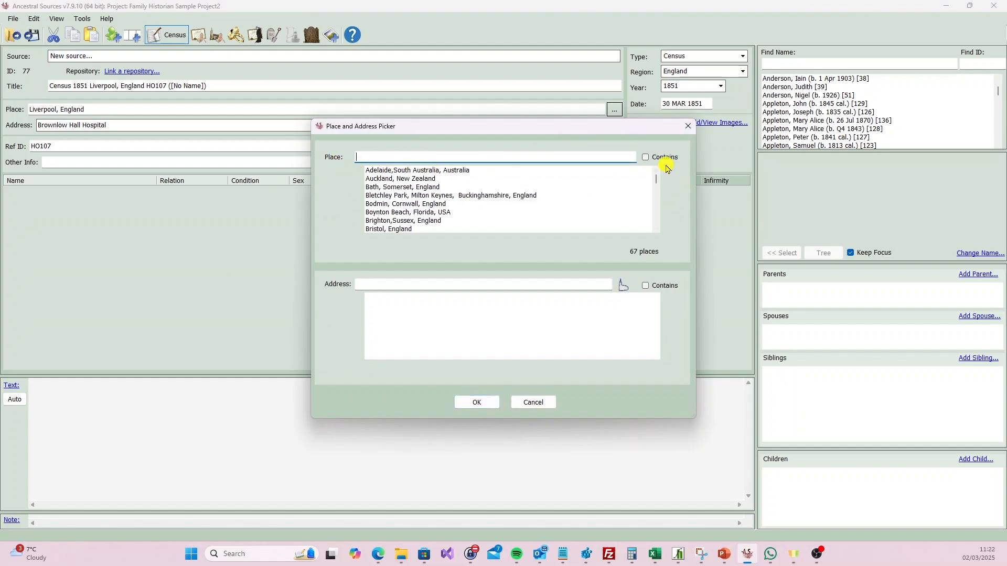
{"action": "left_click", "coordinate": [664, 159]}
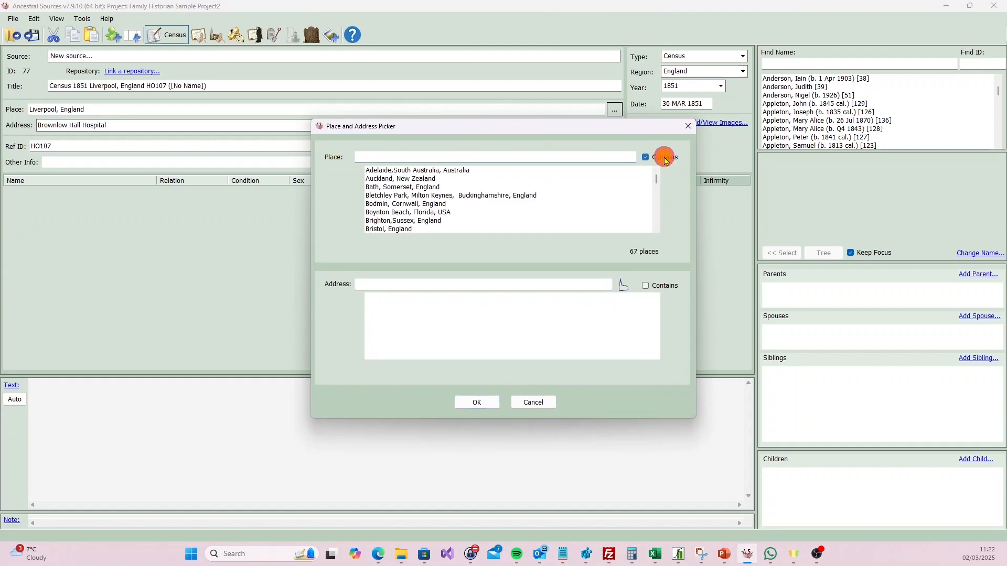
{"action": "left_click", "coordinate": [495, 158]}
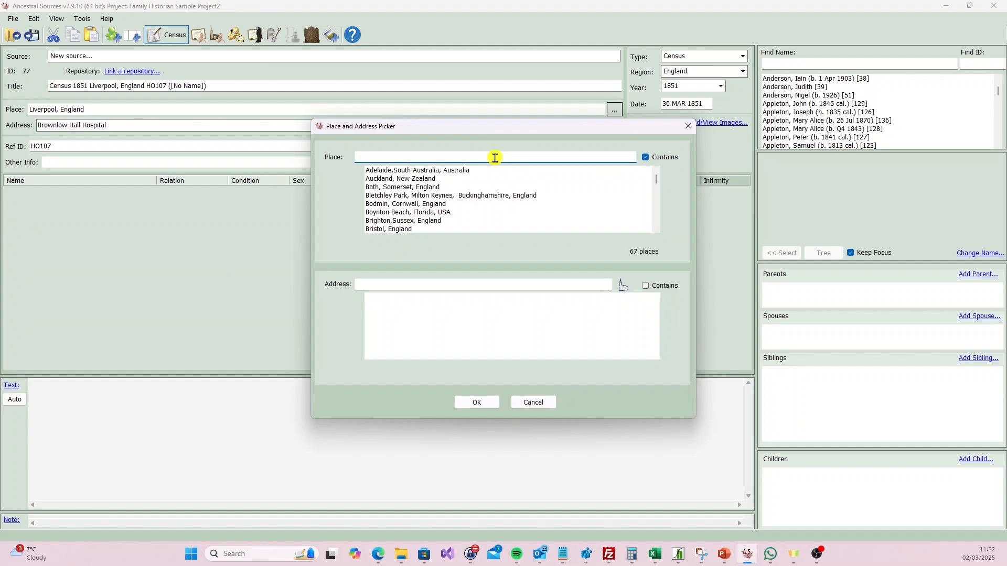
{"action": "type", "text": "bristol"}
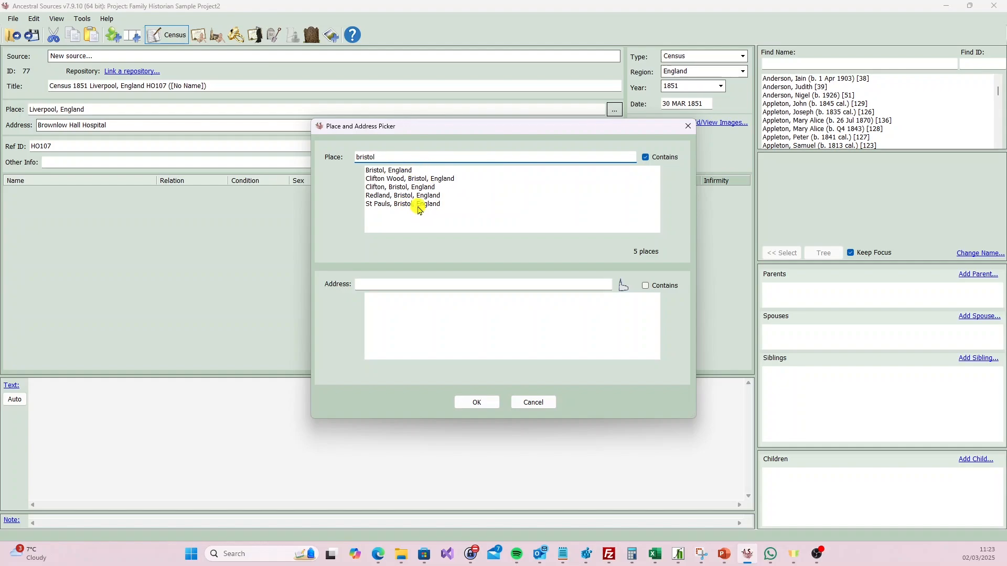
Compare the addresses of the matching Bristol places and accept Clifton, Bristol, England as the census place
{"action": "left_click", "coordinate": [415, 196]}
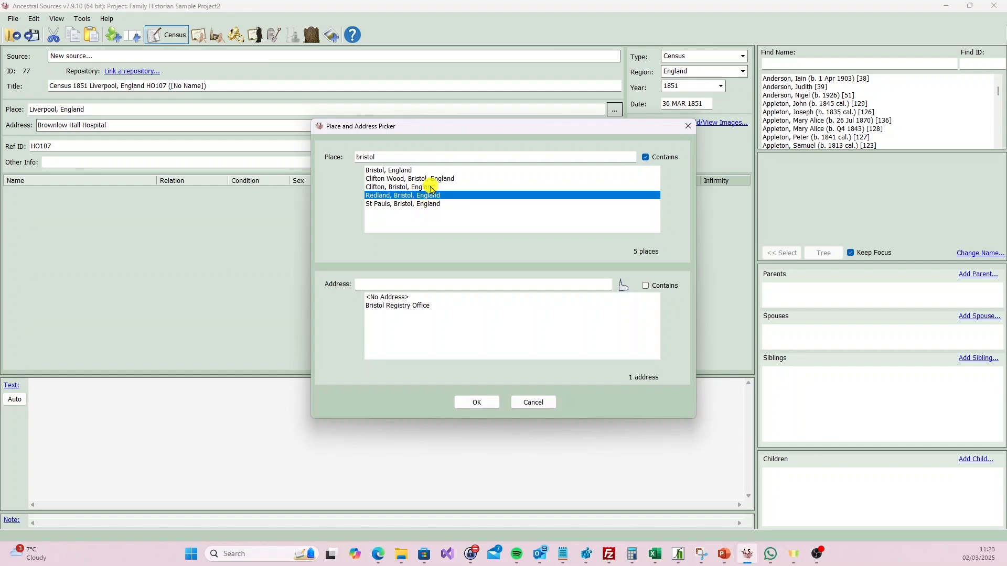
{"action": "left_click", "coordinate": [429, 187]}
{"action": "left_click", "coordinate": [419, 179]}
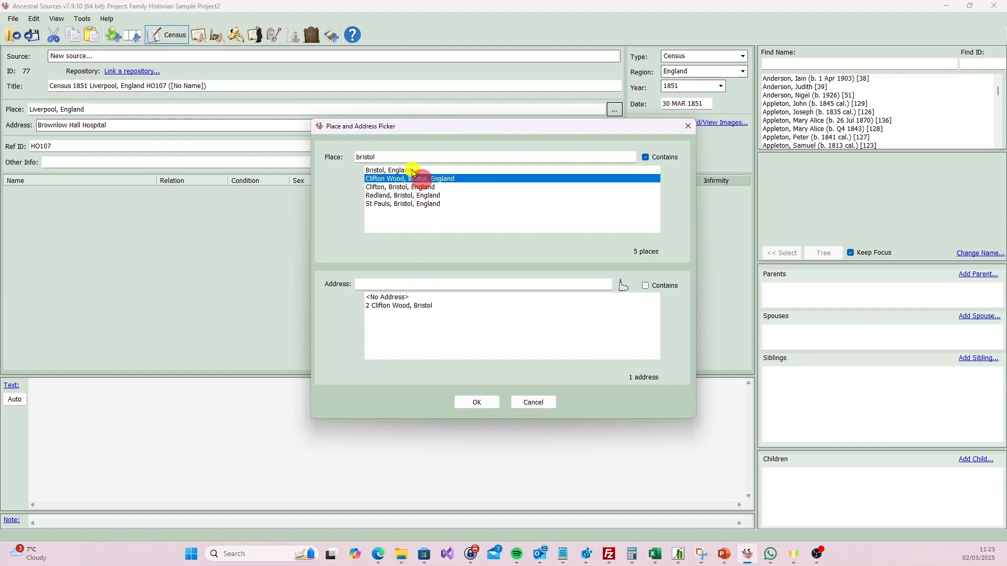
{"action": "left_click", "coordinate": [412, 171]}
{"action": "left_click", "coordinate": [418, 195]}
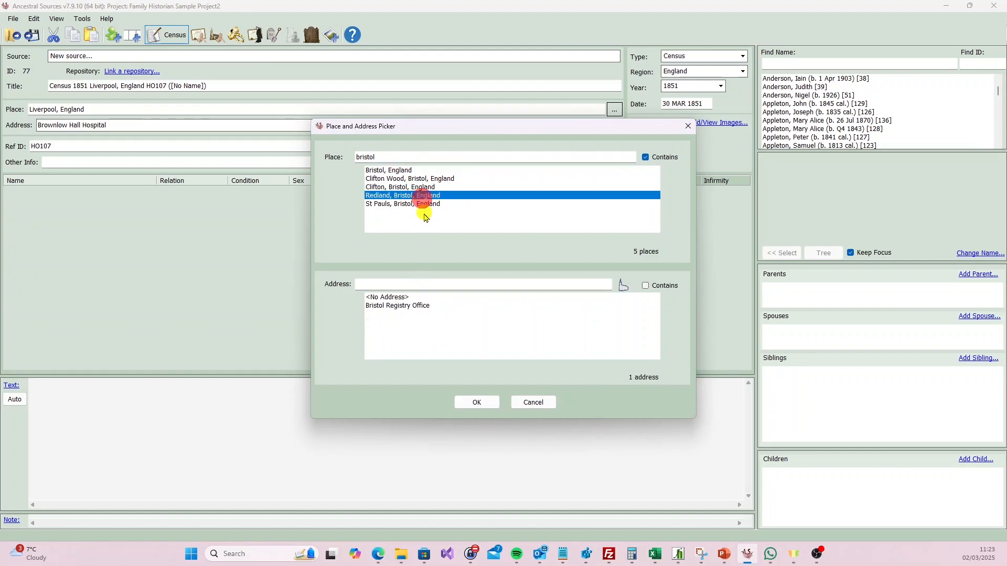
{"action": "left_click", "coordinate": [420, 188]}
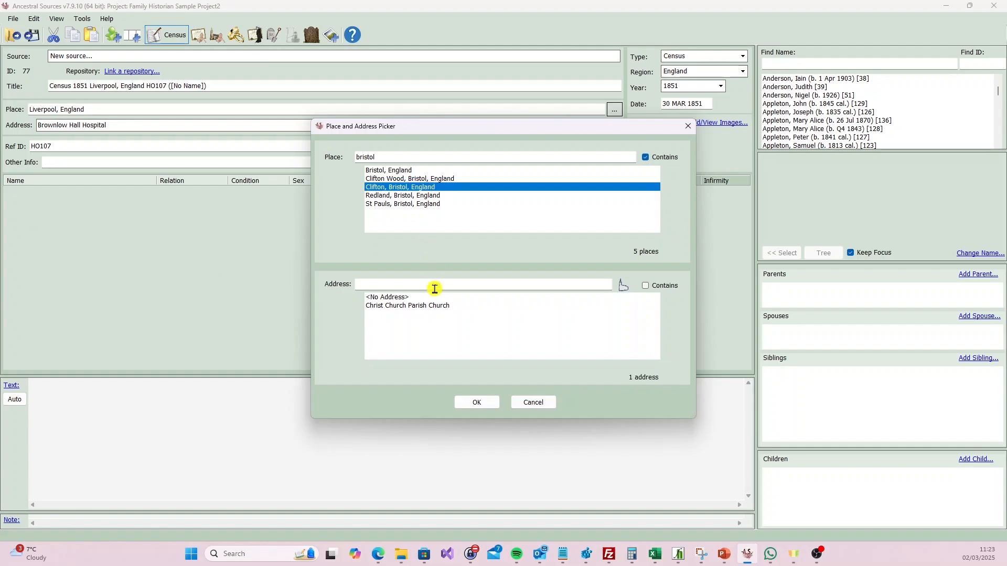
{"action": "left_click", "coordinate": [477, 403]}
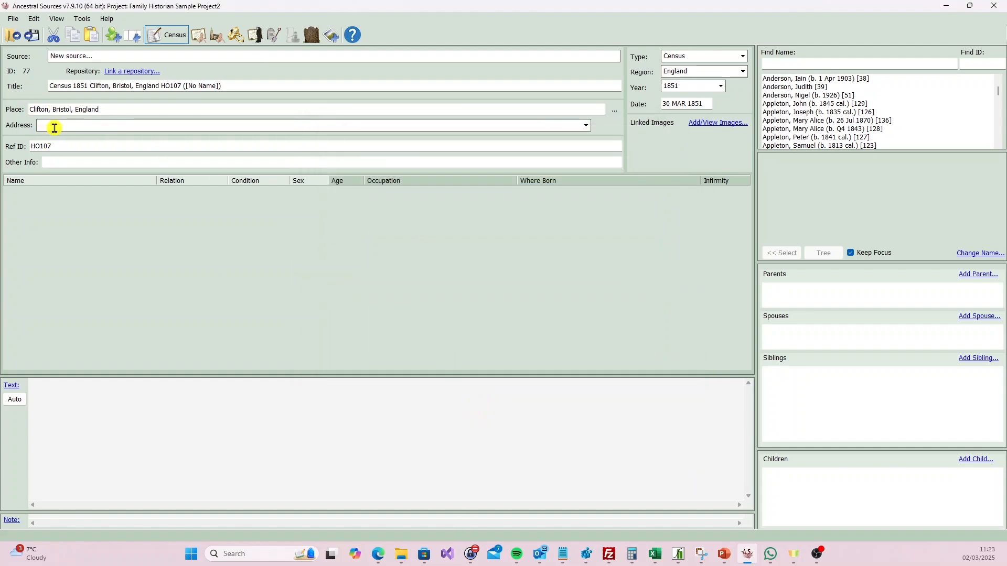
Switch to birth record entry, open the place and address picker for the birth place and cancel it
{"action": "left_click", "coordinate": [199, 35]}
{"action": "left_click", "coordinate": [540, 313]}
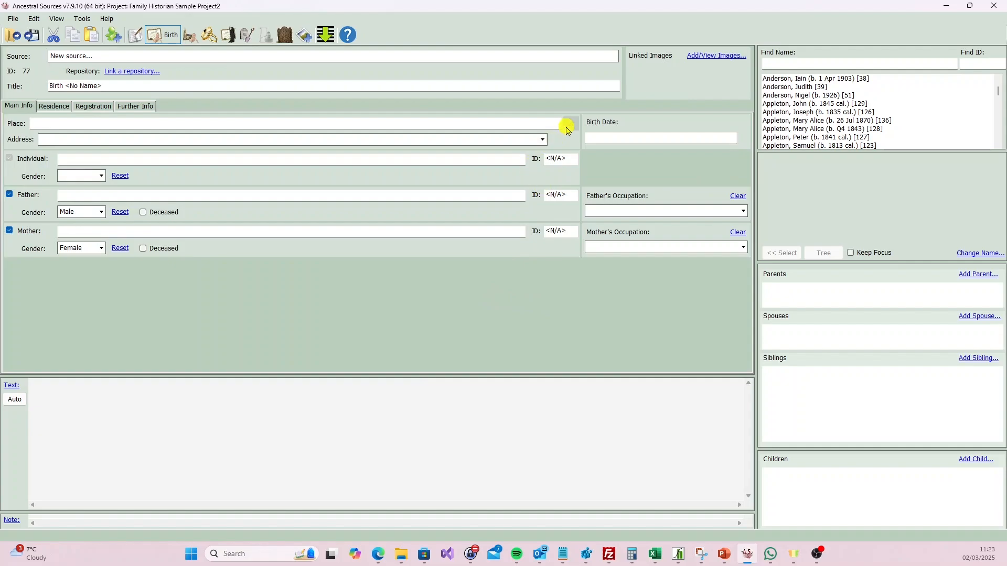
{"action": "left_click", "coordinate": [569, 124]}
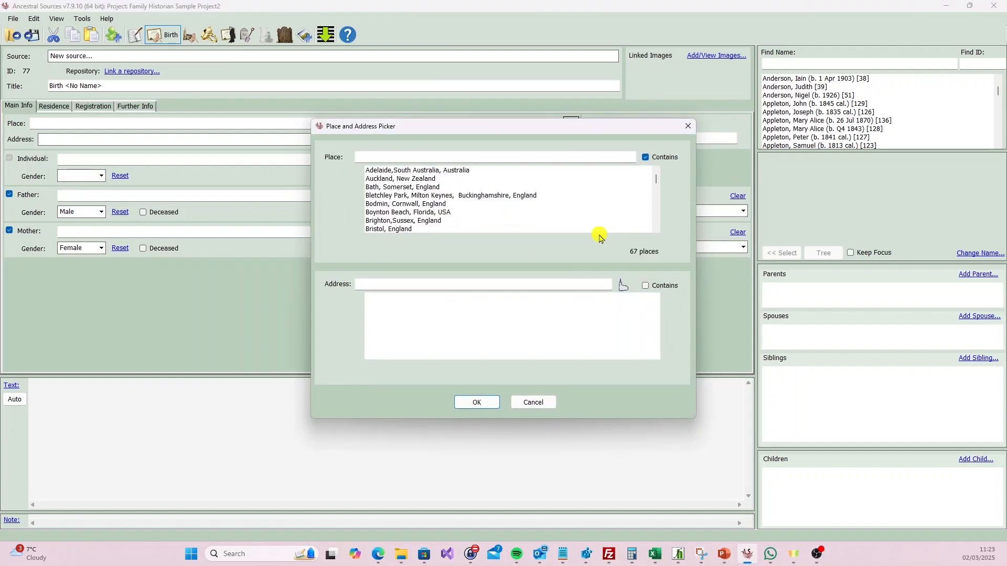
{"action": "left_click", "coordinate": [537, 403]}
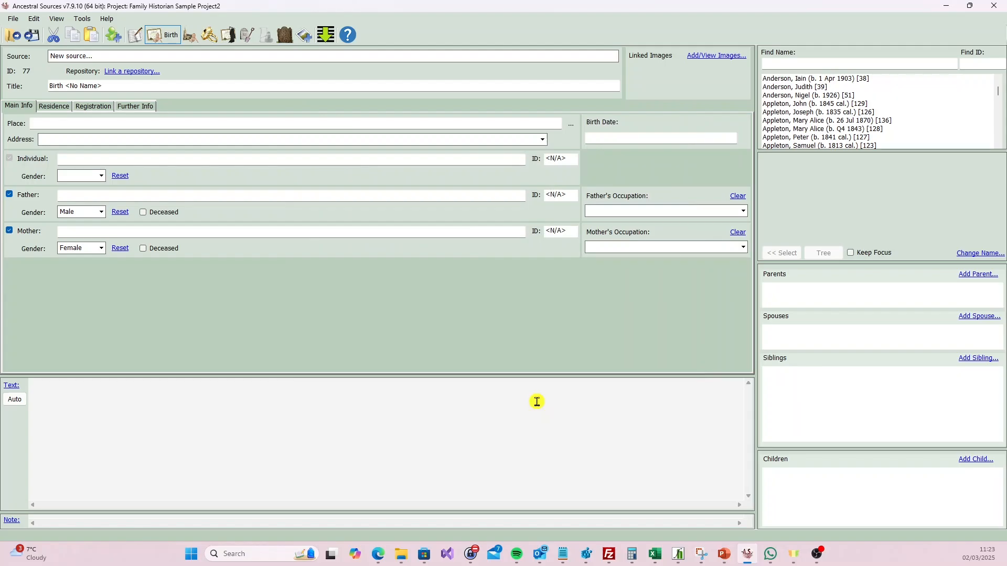
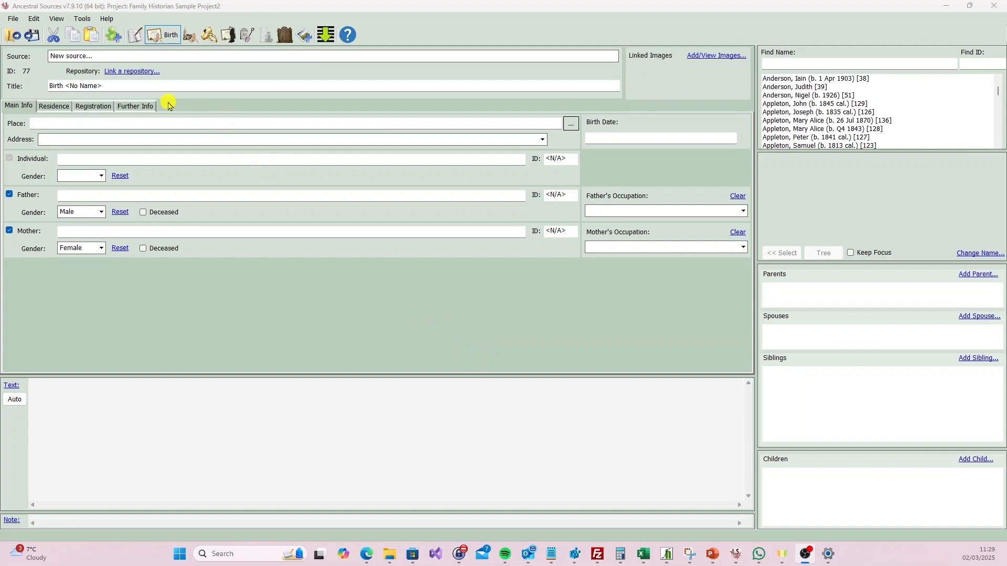
Open the interface customisation settings and apply the Light Olive colour scheme
{"action": "left_click", "coordinate": [84, 19]}
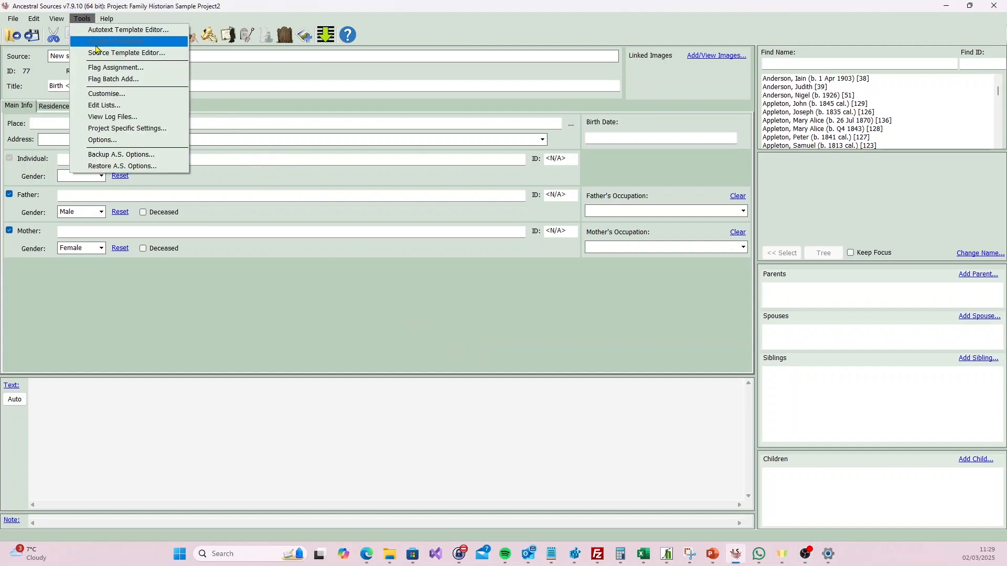
{"action": "left_click", "coordinate": [124, 98]}
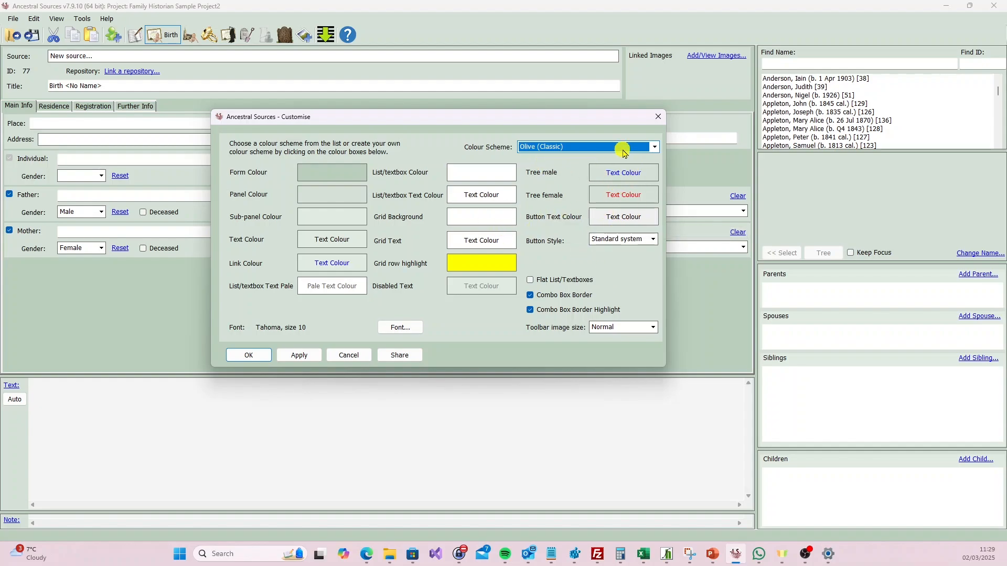
{"action": "left_click", "coordinate": [653, 147]}
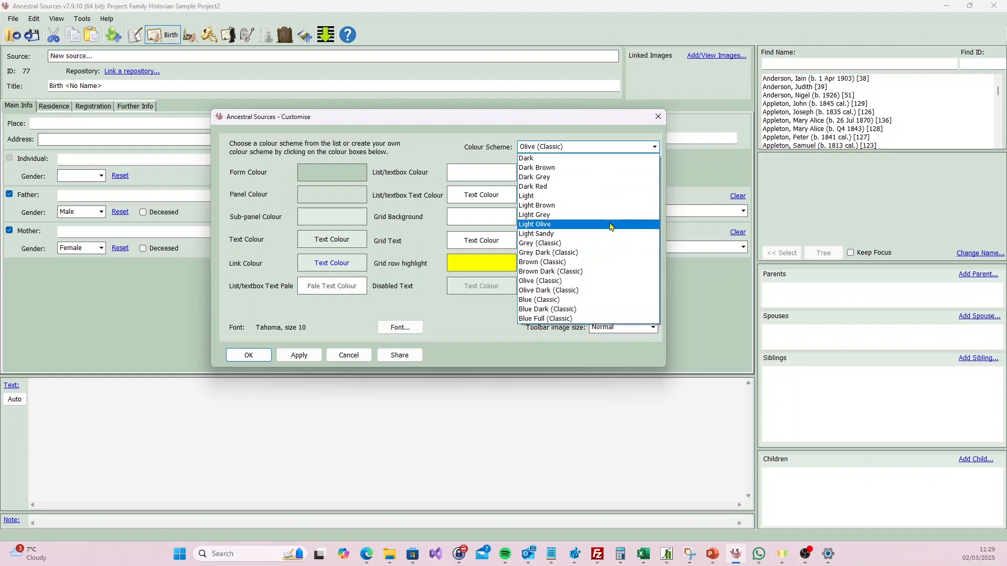
{"action": "left_click", "coordinate": [611, 227]}
{"action": "left_click", "coordinate": [299, 355]}
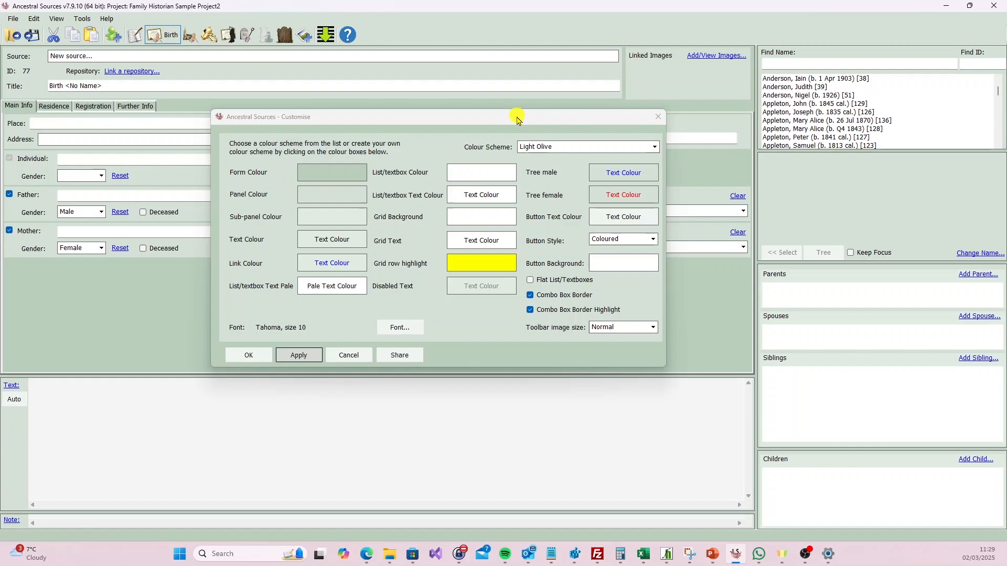
Move the customisation dialog aside, choose the Light Sandy colour scheme and accept it
{"action": "left_click_drag", "start_coordinate": [516, 116], "coordinate": [571, 207]}
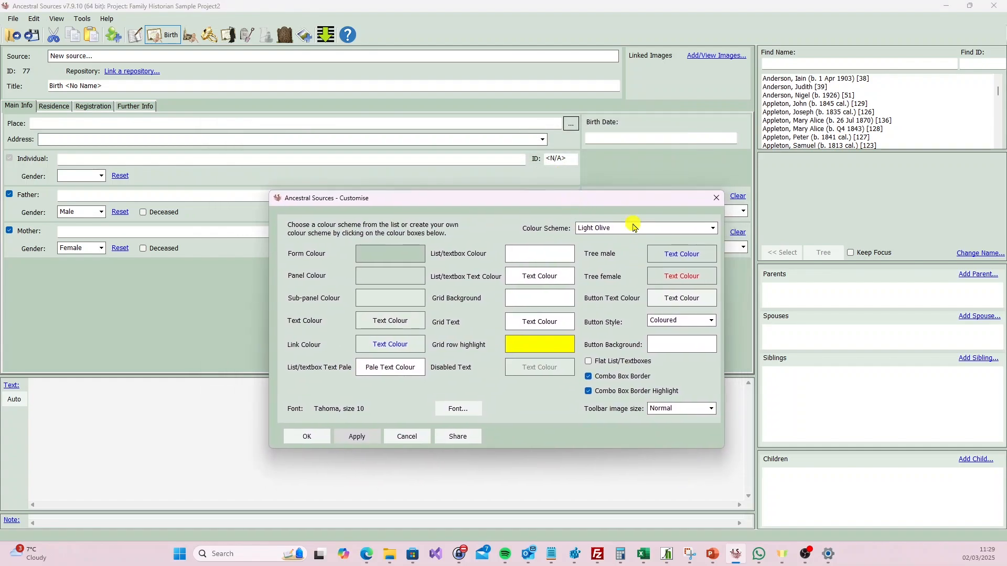
{"action": "left_click", "coordinate": [648, 229]}
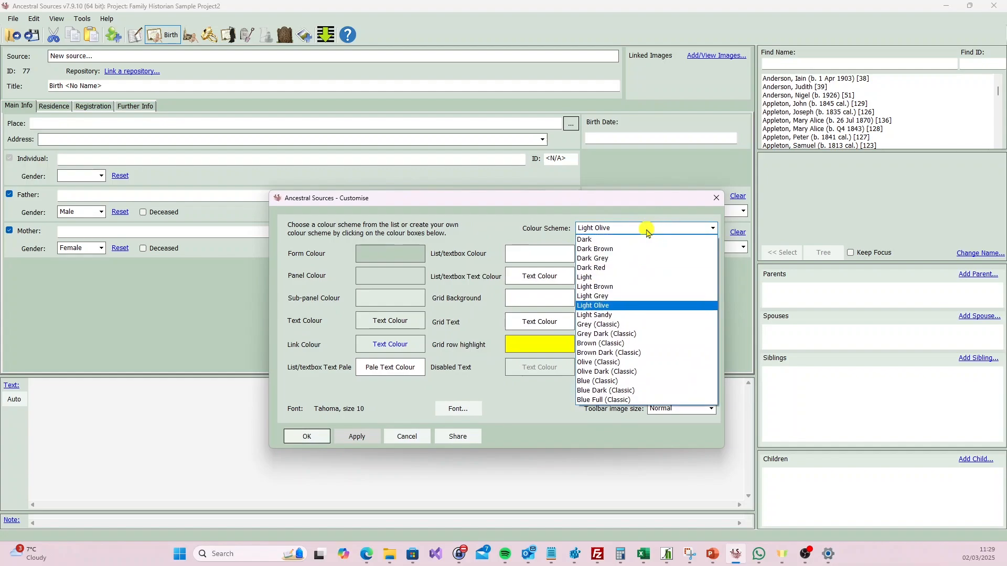
{"action": "left_click", "coordinate": [619, 315]}
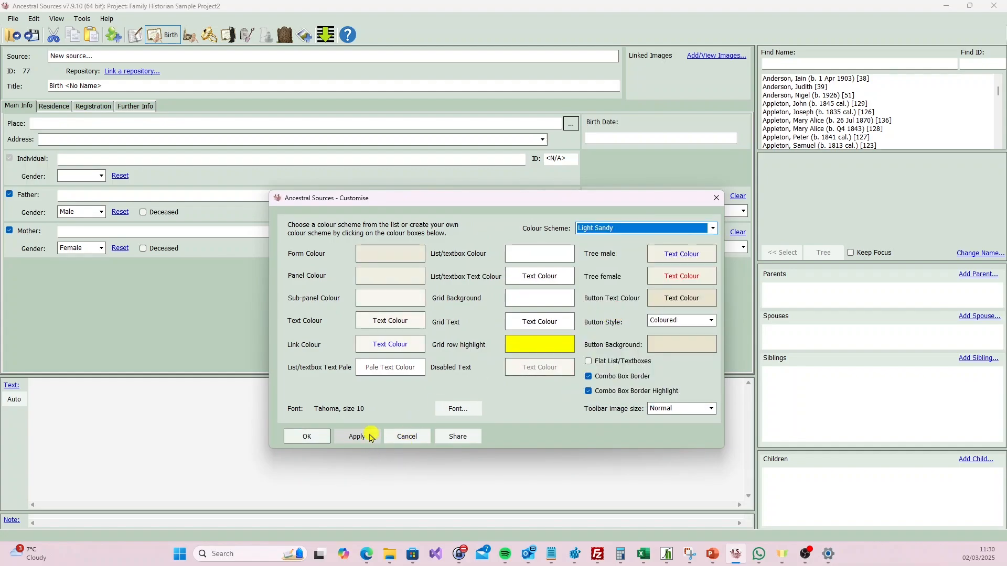
{"action": "left_click", "coordinate": [308, 438]}
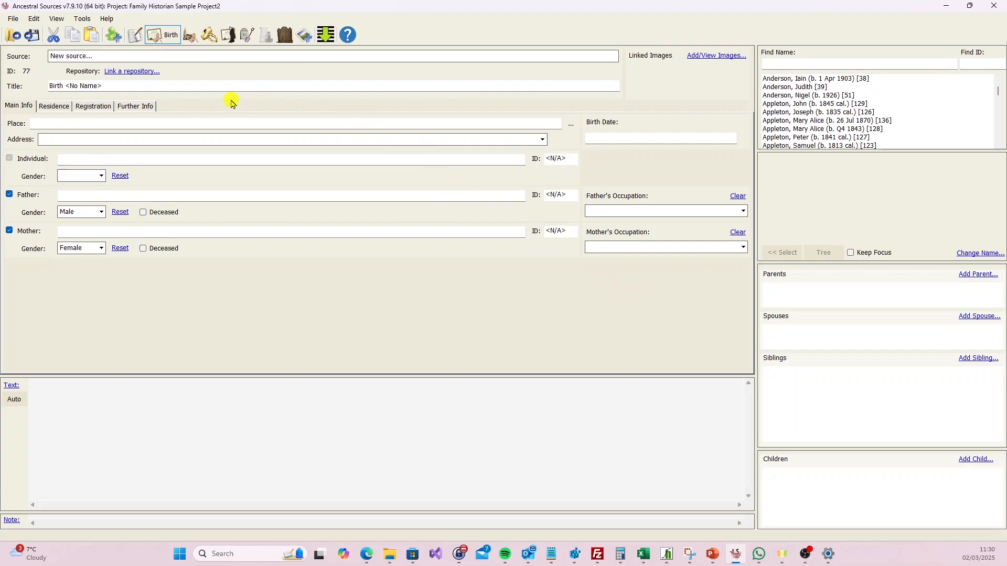
Change the interface colour scheme to Dark and check how the birth entry's Residence page looks in it
{"action": "left_click", "coordinate": [84, 21]}
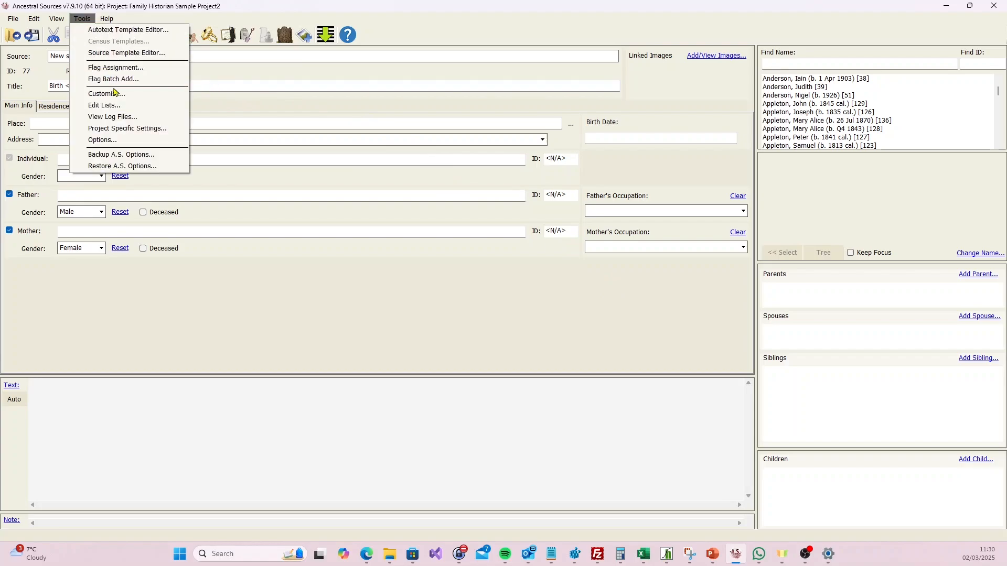
{"action": "left_click", "coordinate": [110, 94]}
{"action": "left_click", "coordinate": [577, 148]}
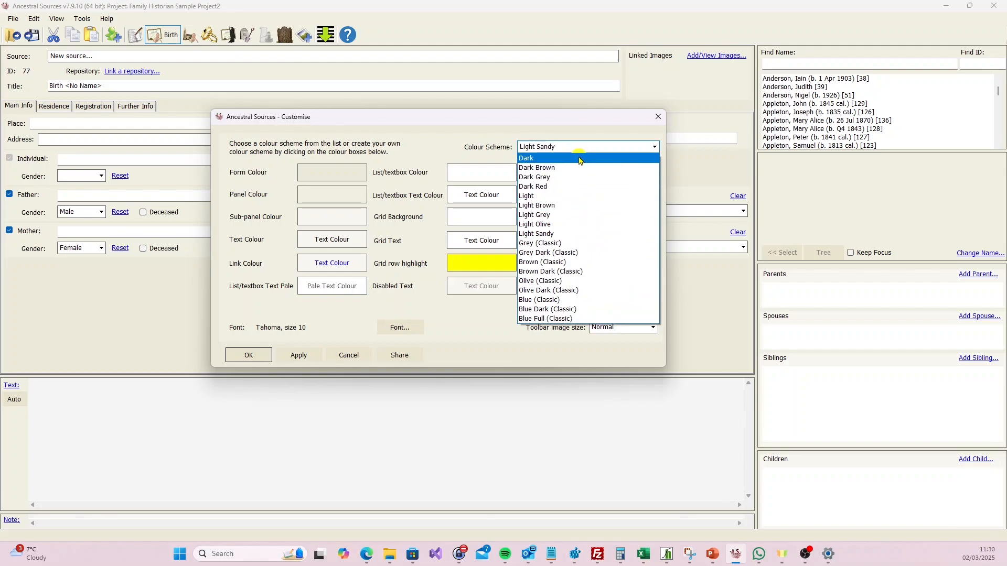
{"action": "left_click", "coordinate": [579, 159]}
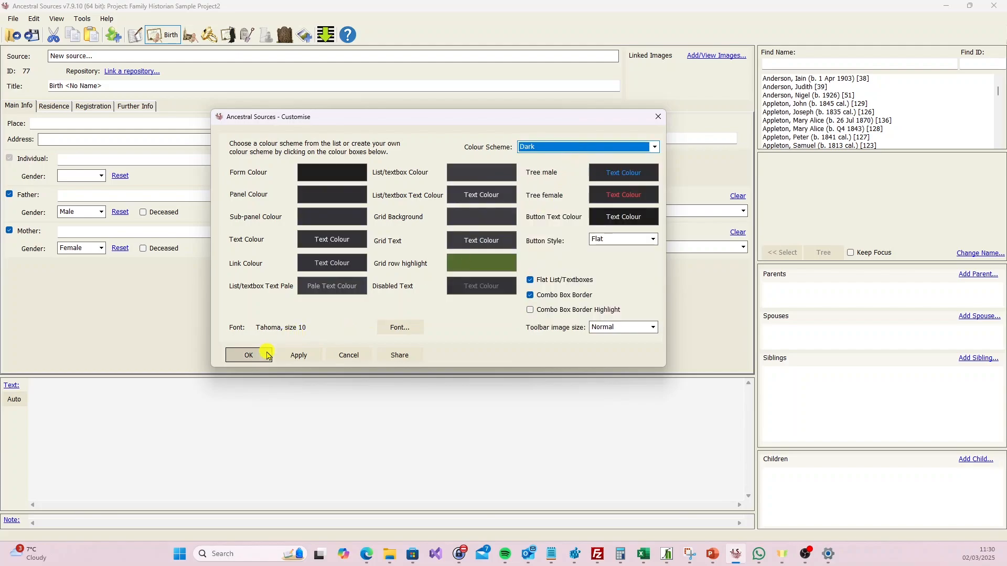
{"action": "left_click", "coordinate": [248, 355]}
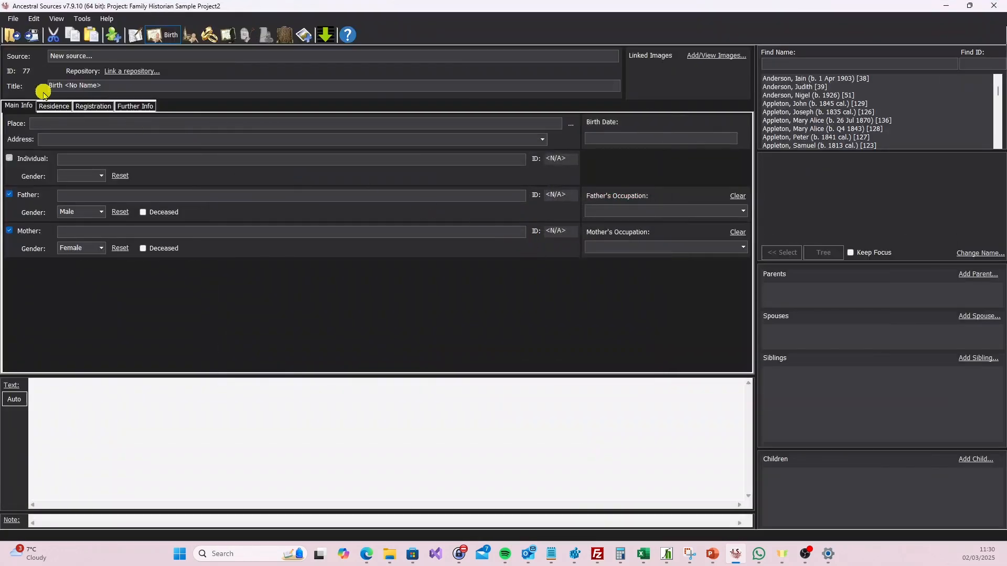
{"action": "left_click", "coordinate": [58, 105]}
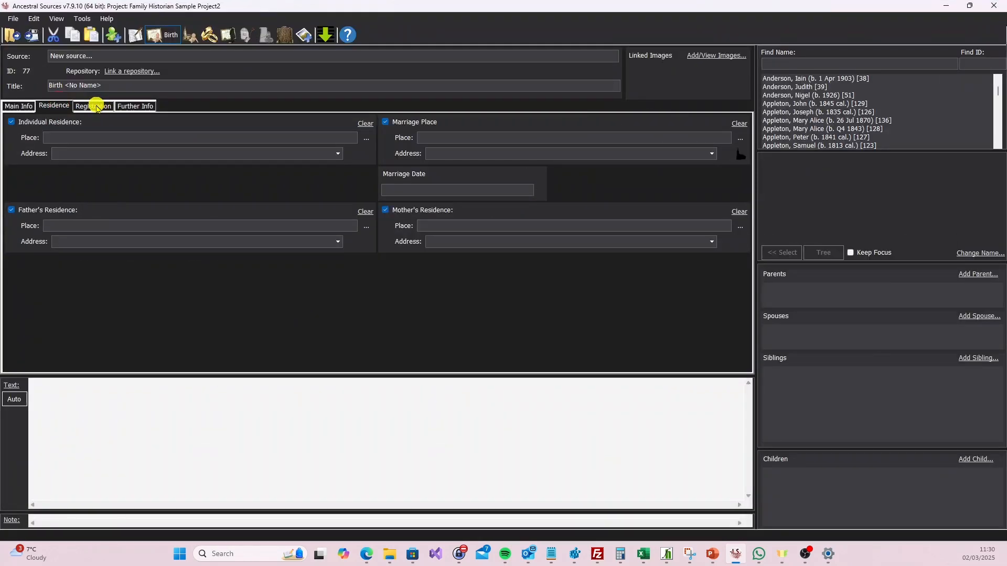
{"action": "left_click", "coordinate": [15, 107]}
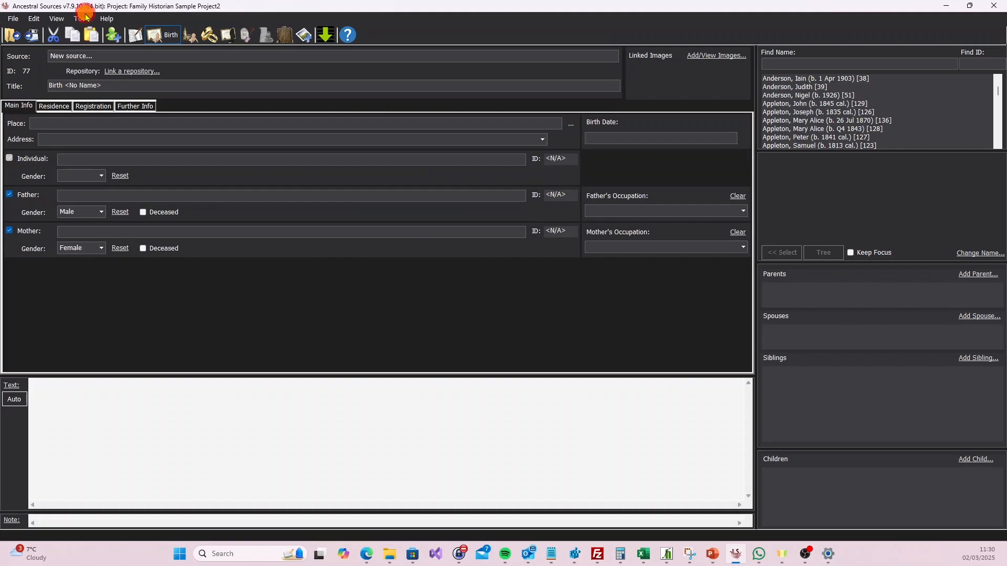
Change the interface colour scheme to Dark Grey and check the birth entry's Residence and Registration pages in it
{"action": "left_click", "coordinate": [82, 18]}
{"action": "left_click", "coordinate": [126, 93]}
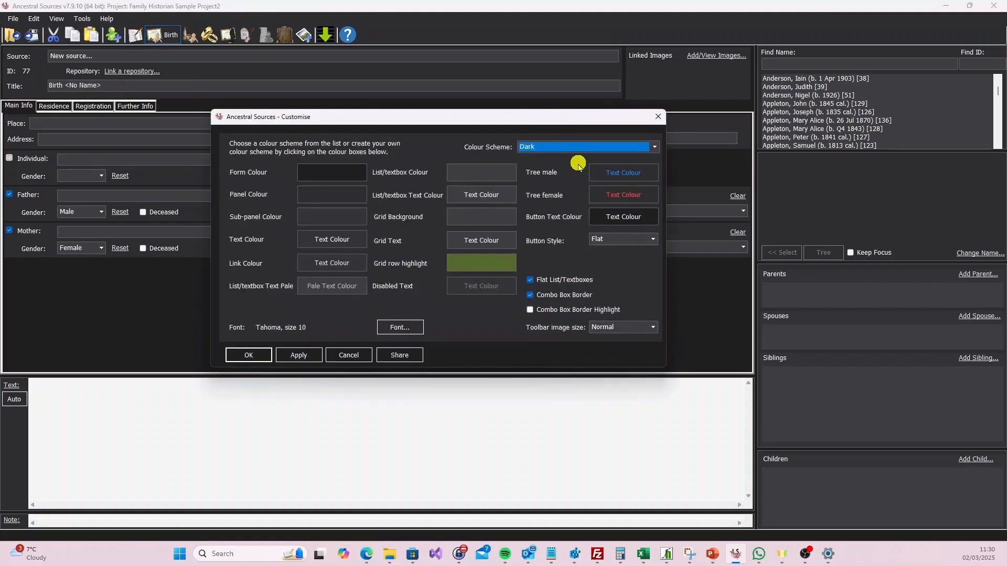
{"action": "left_click", "coordinate": [573, 147]}
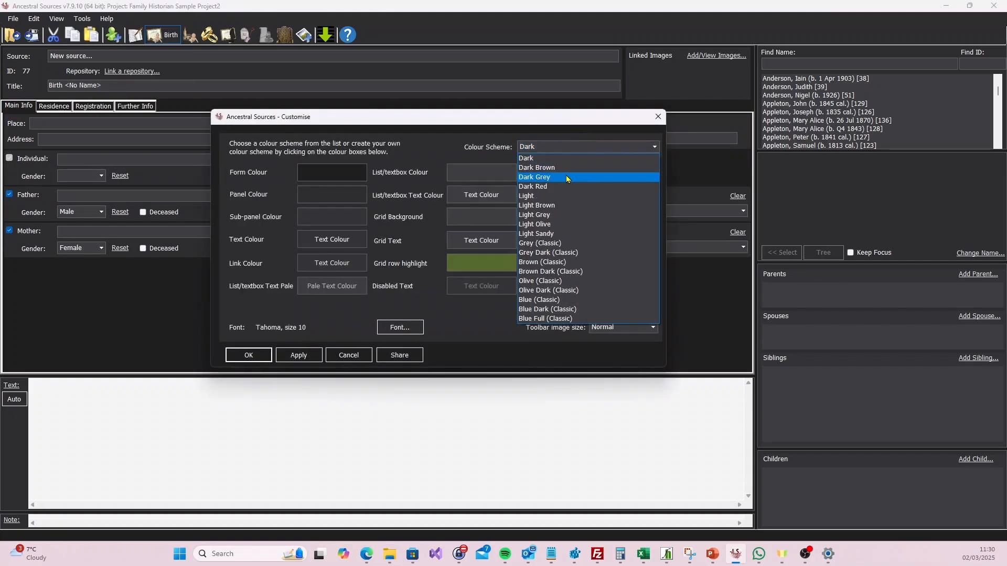
{"action": "left_click", "coordinate": [566, 177]}
{"action": "left_click", "coordinate": [302, 354]}
{"action": "left_click", "coordinate": [262, 354]}
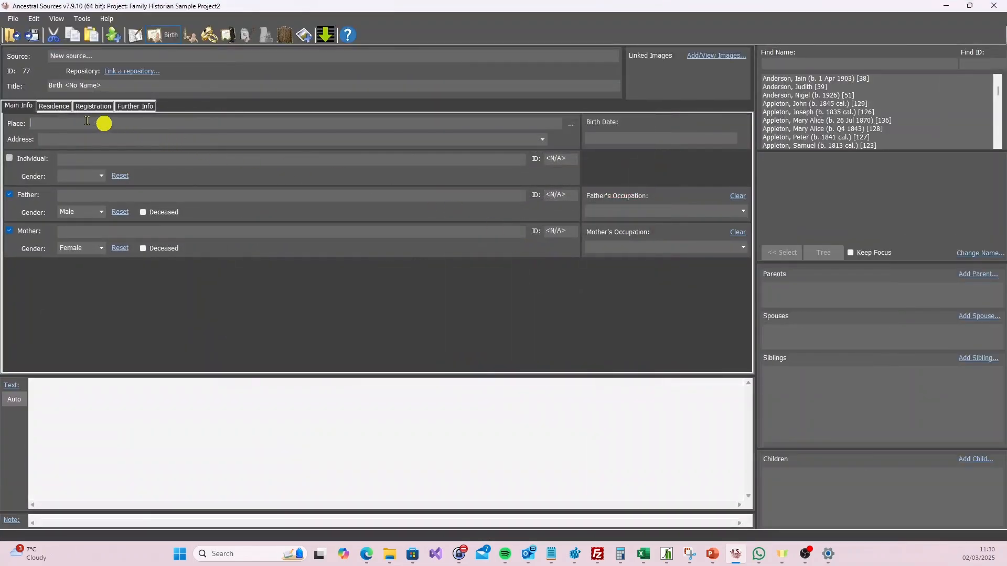
{"action": "left_click", "coordinate": [55, 106]}
{"action": "left_click", "coordinate": [89, 105]}
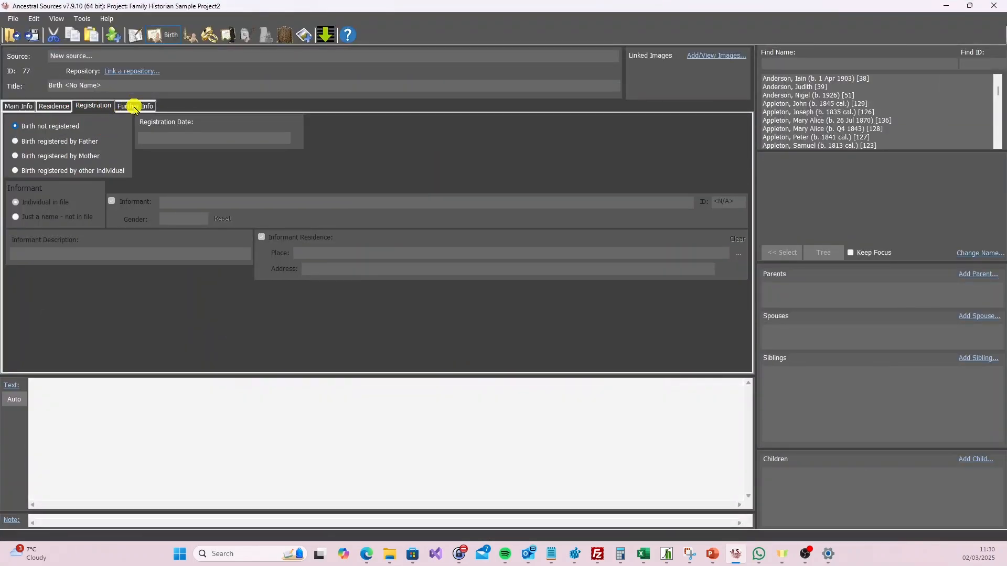
{"action": "left_click", "coordinate": [54, 106]}
{"action": "left_click", "coordinate": [19, 105]}
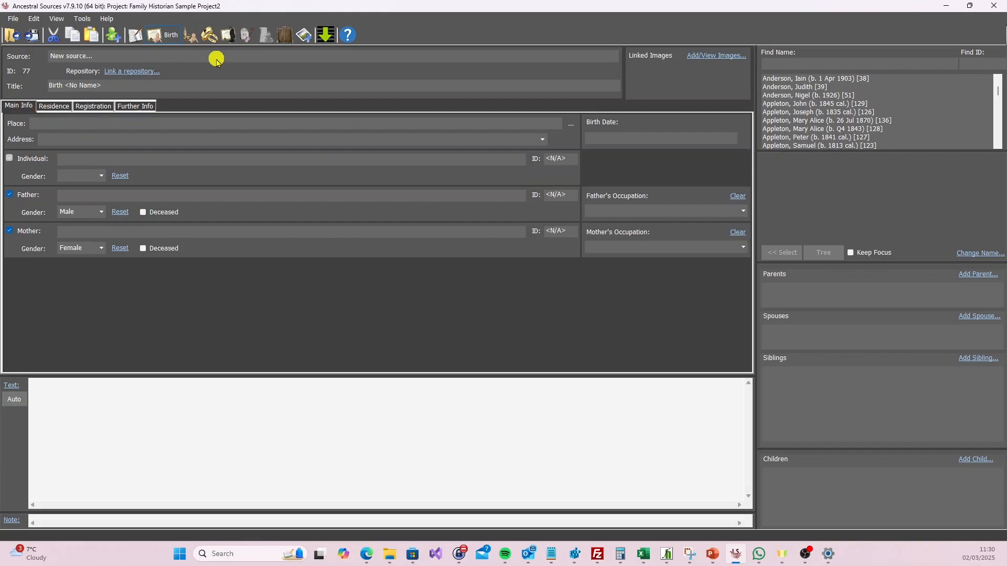
Set the toolbar image size to Very Large in the customisation settings and apply it
{"action": "left_click", "coordinate": [83, 19]}
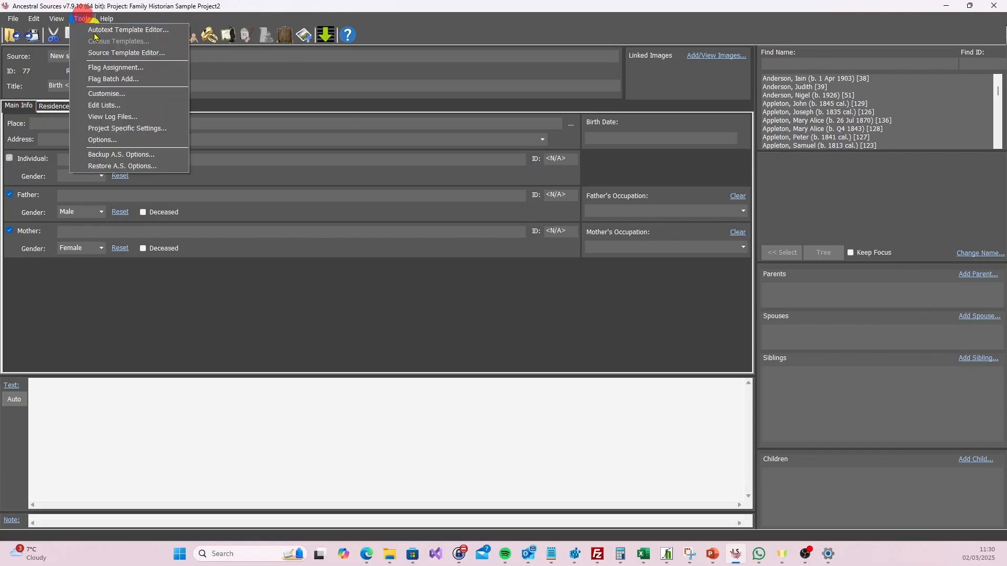
{"action": "left_click", "coordinate": [109, 91]}
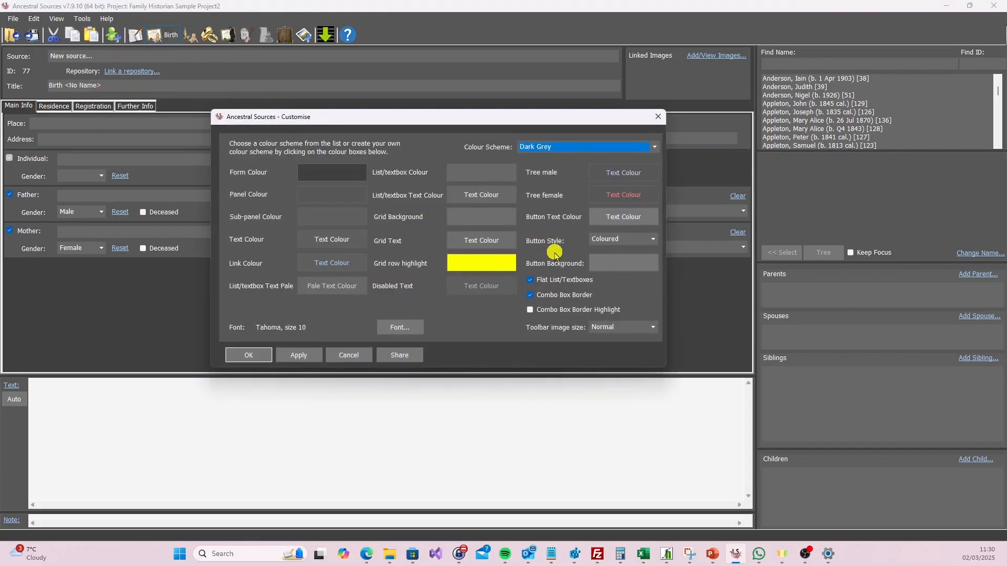
{"action": "left_click", "coordinate": [656, 328]}
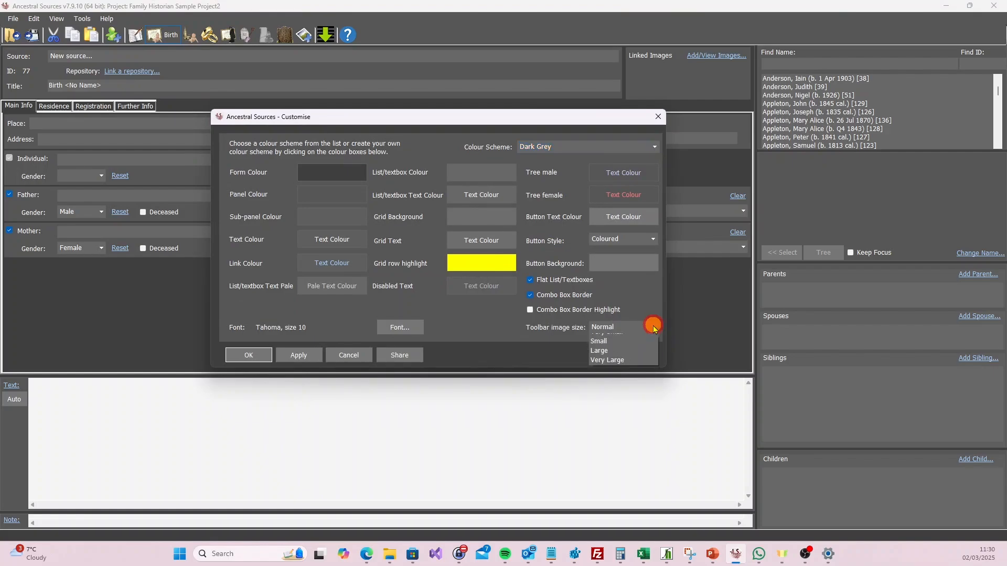
{"action": "left_click", "coordinate": [644, 377]}
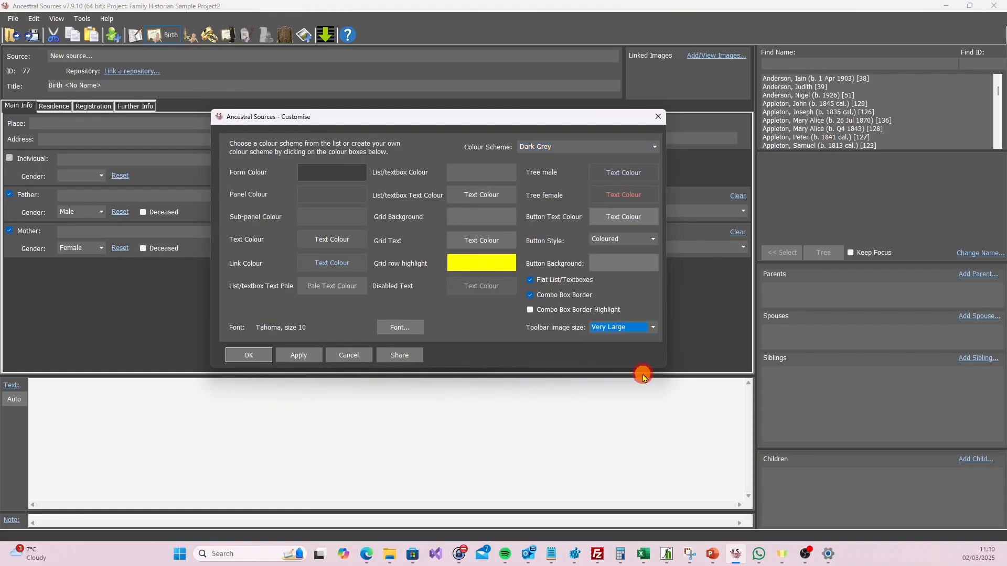
{"action": "left_click", "coordinate": [295, 355]}
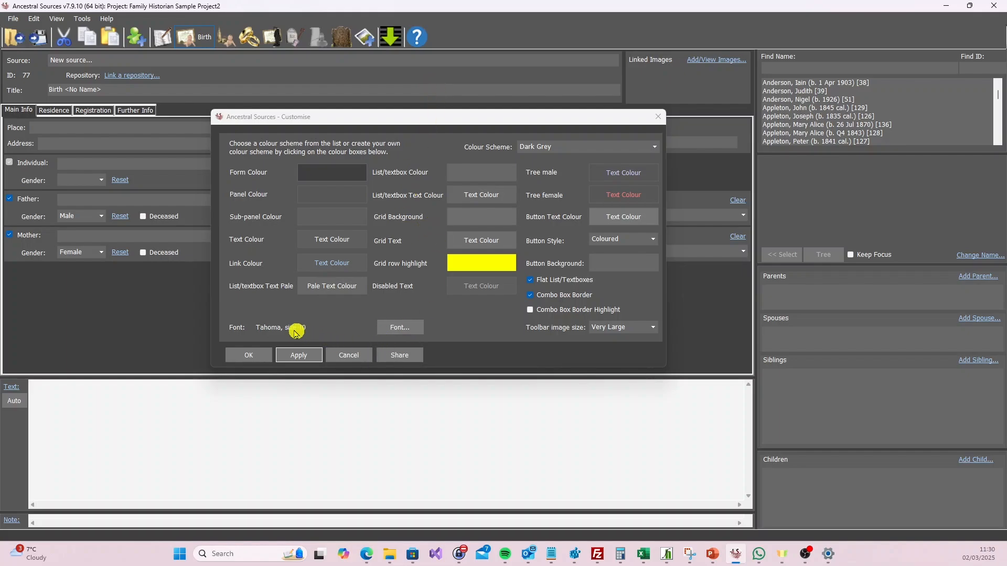
Set the interface font to Tahoma size 12 and accept the customisation settings
{"action": "left_click", "coordinate": [408, 328]}
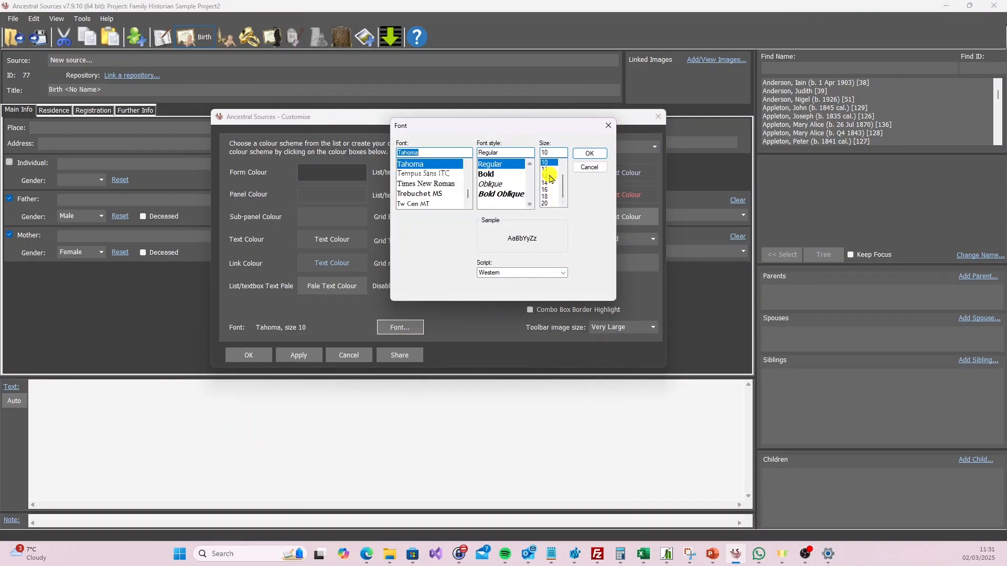
{"action": "left_click", "coordinate": [549, 177]}
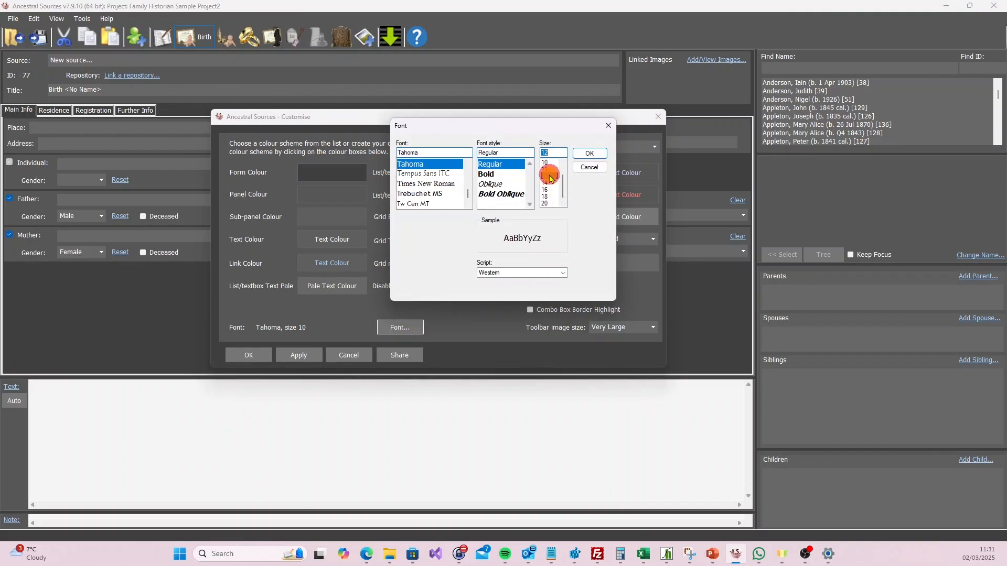
{"action": "left_click", "coordinate": [590, 153]}
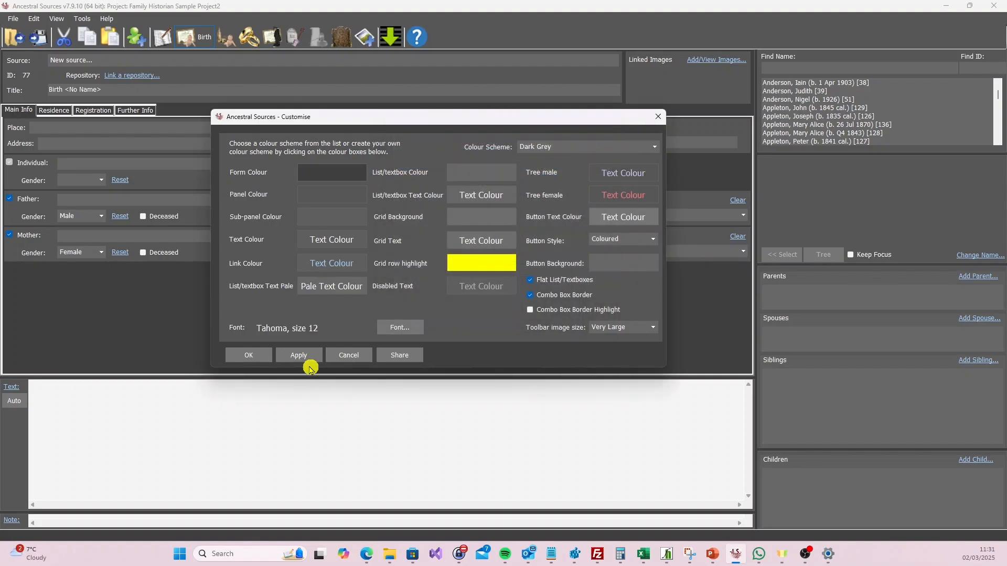
{"action": "left_click", "coordinate": [249, 355]}
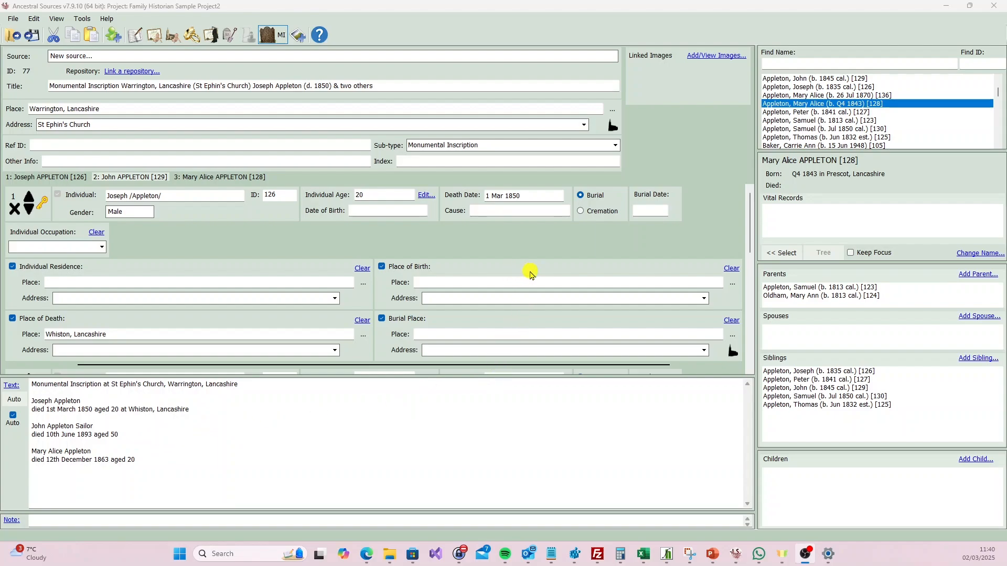
Review the monumental inscription entry, open its Standard Gravestone auto-text template full size and highlight the code inside the person loop
{"action": "scroll", "coordinate": [508, 236], "scroll_direction": "down", "scroll_amount": 1}
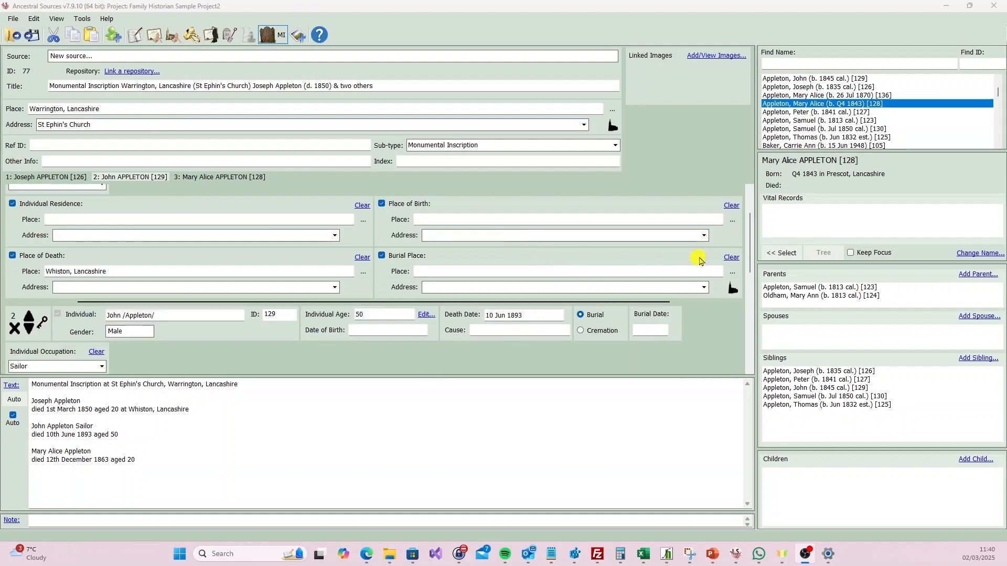
{"action": "left_click_drag", "start_coordinate": [750, 244], "coordinate": [745, 203]}
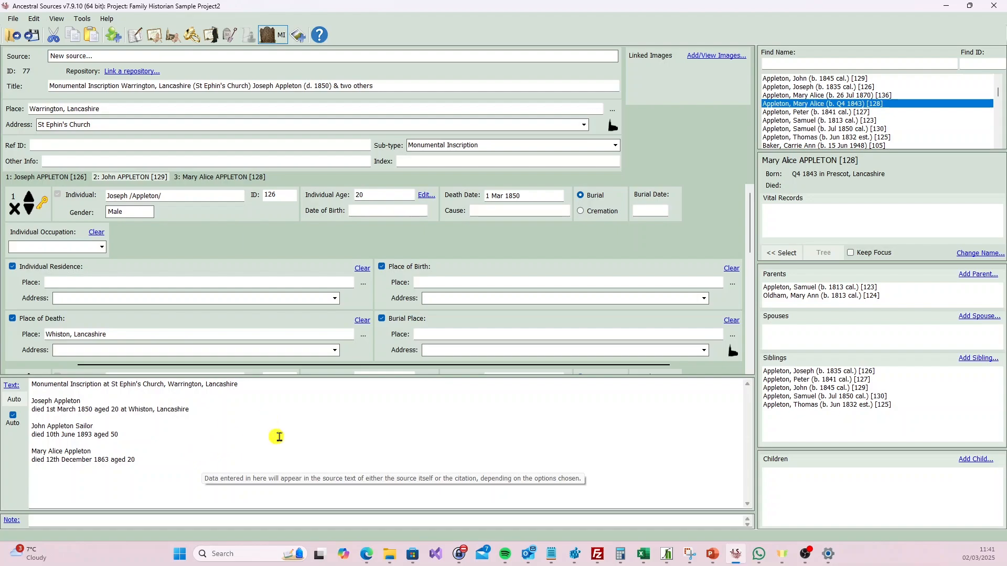
{"action": "left_click", "coordinate": [87, 20]}
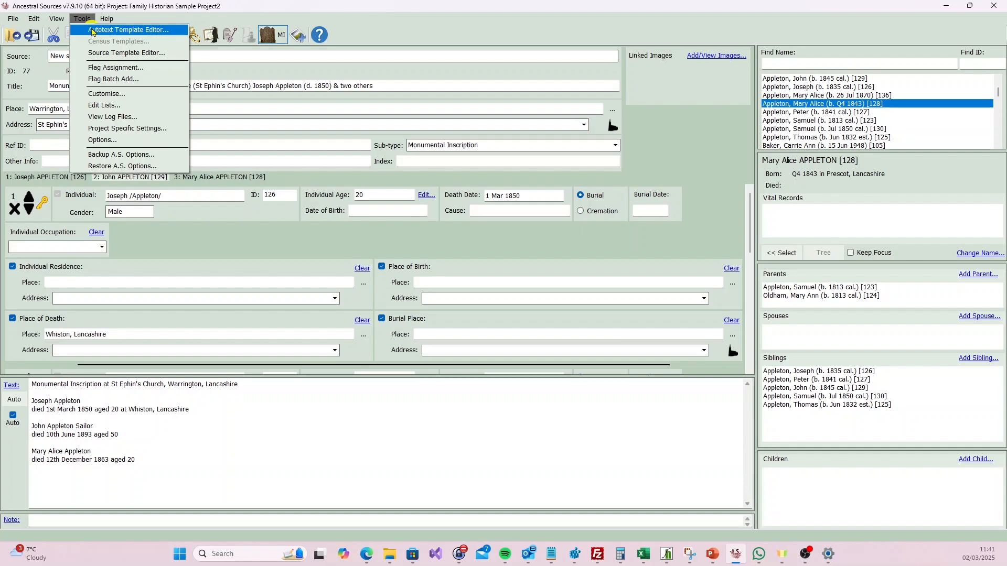
{"action": "left_click", "coordinate": [93, 31]}
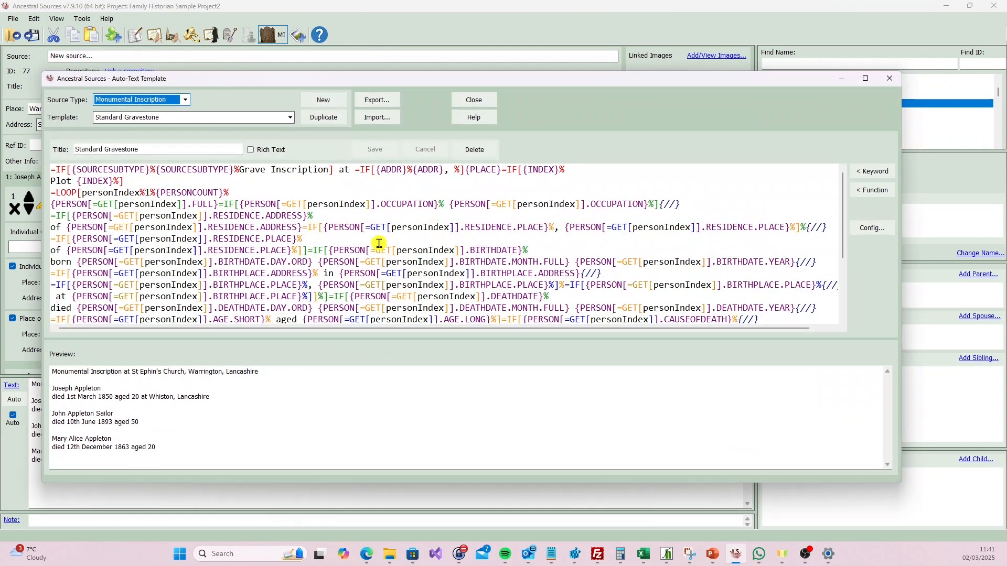
{"action": "double_click", "coordinate": [628, 78]}
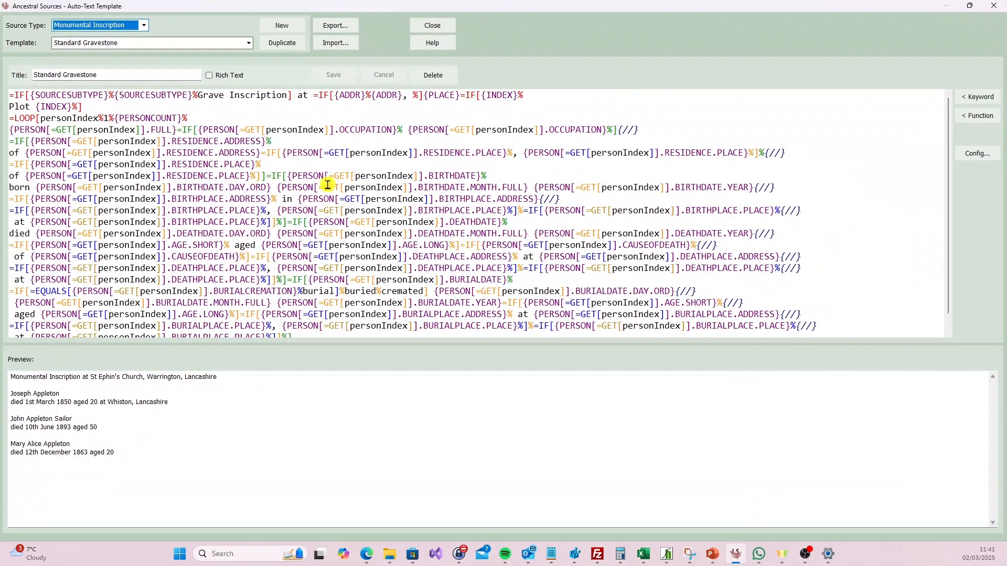
{"action": "scroll", "coordinate": [253, 174], "scroll_direction": "down", "scroll_amount": 1}
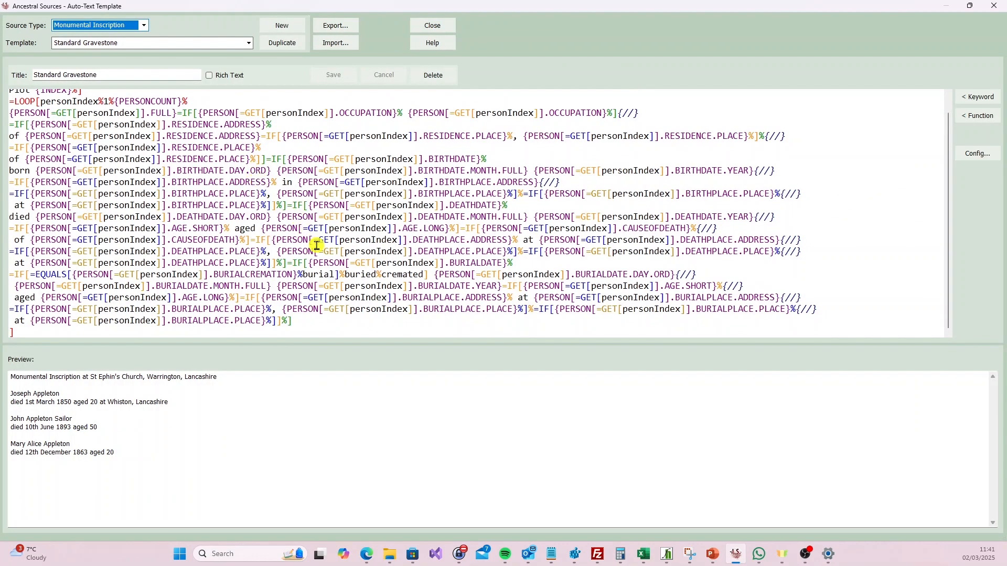
{"action": "left_click_drag", "start_coordinate": [325, 322], "coordinate": [9, 115]}
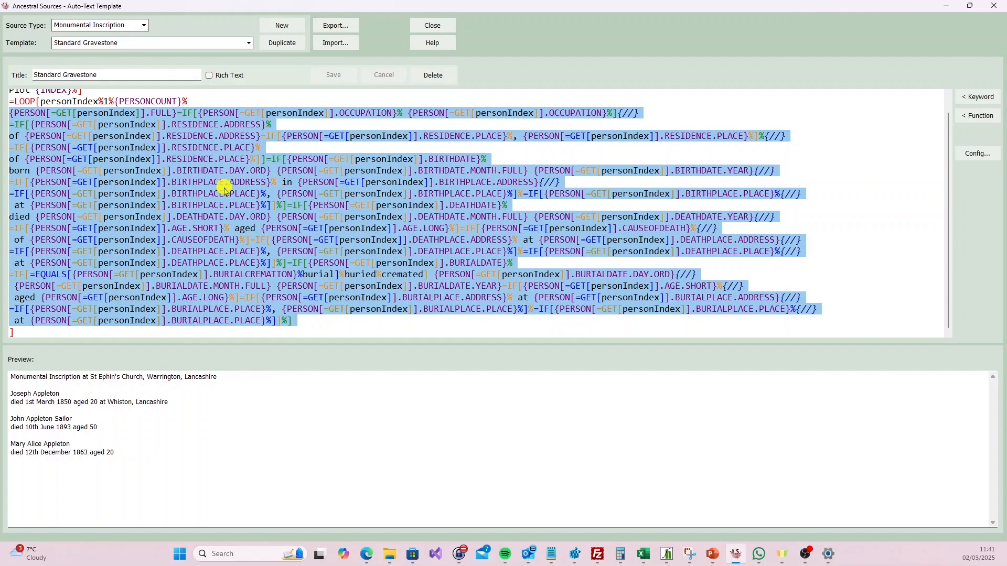
Highlight the person loop's opening line and the indexed person keyword in the Standard Gravestone template, and close the template editor
{"action": "scroll", "coordinate": [221, 188], "scroll_direction": "up", "scroll_amount": 2}
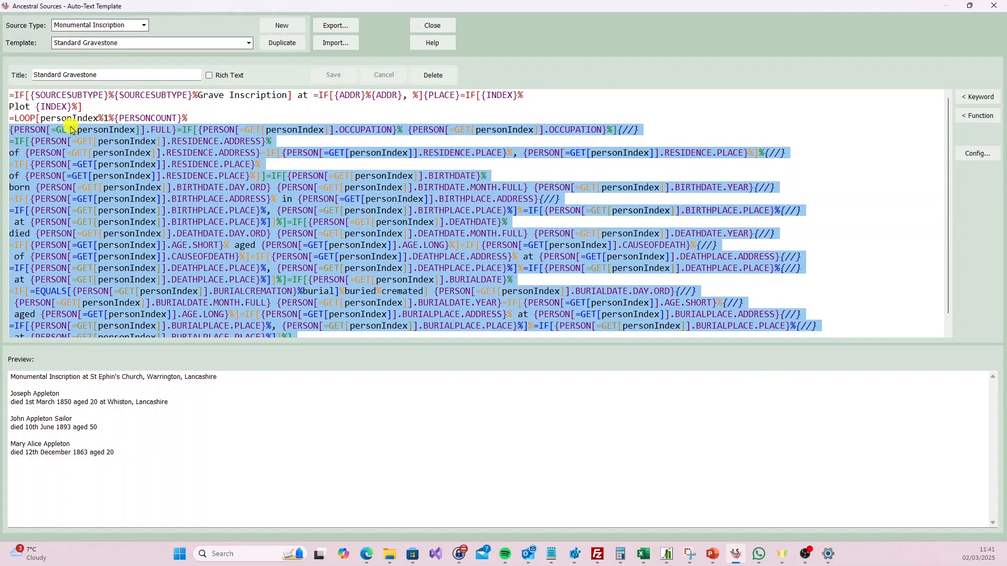
{"action": "left_click", "coordinate": [12, 119]}
{"action": "left_click_drag", "start_coordinate": [13, 118], "coordinate": [202, 119]}
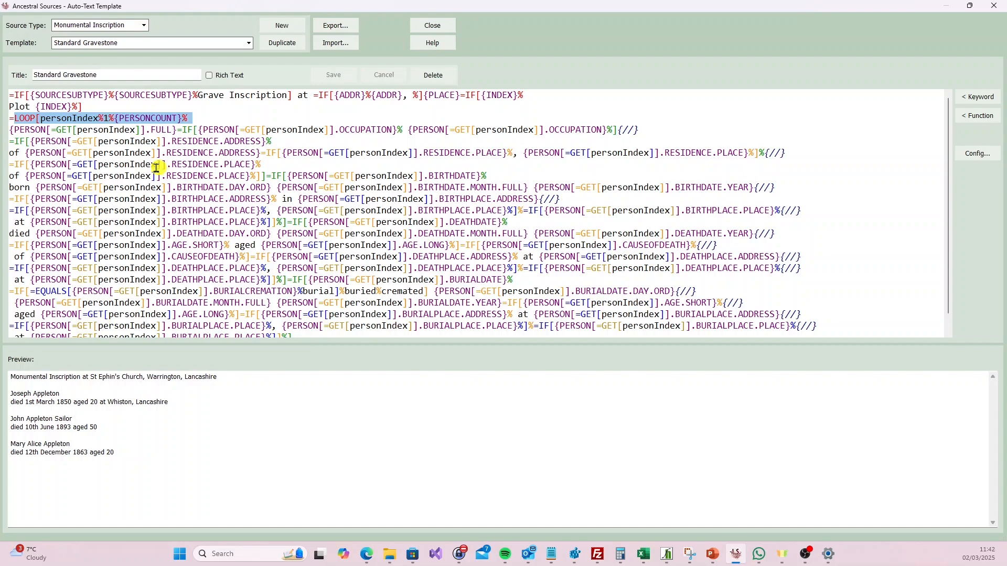
{"action": "left_click_drag", "start_coordinate": [34, 141], "coordinate": [166, 142]}
{"action": "left_click", "coordinate": [37, 145]}
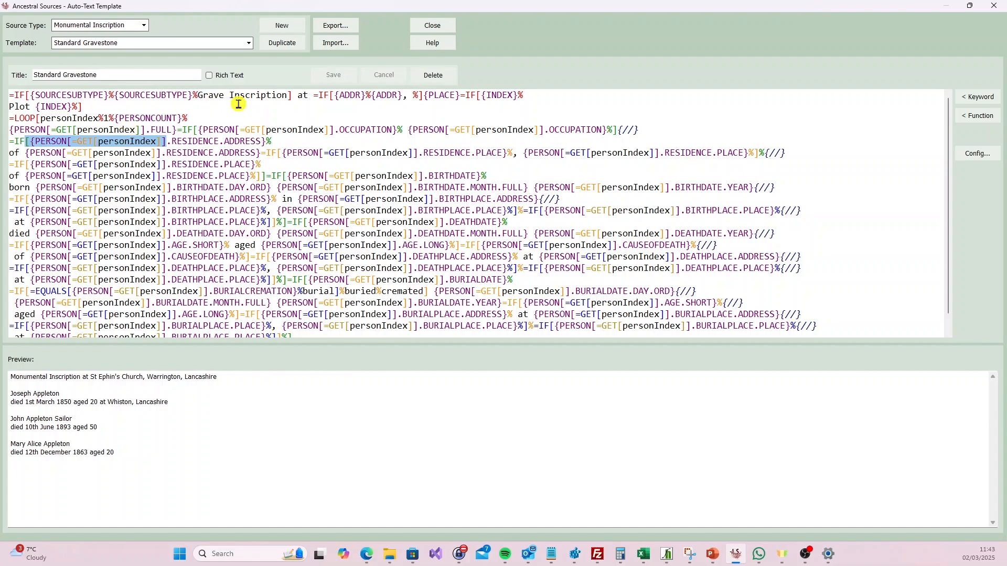
{"action": "left_click", "coordinate": [450, 34]}
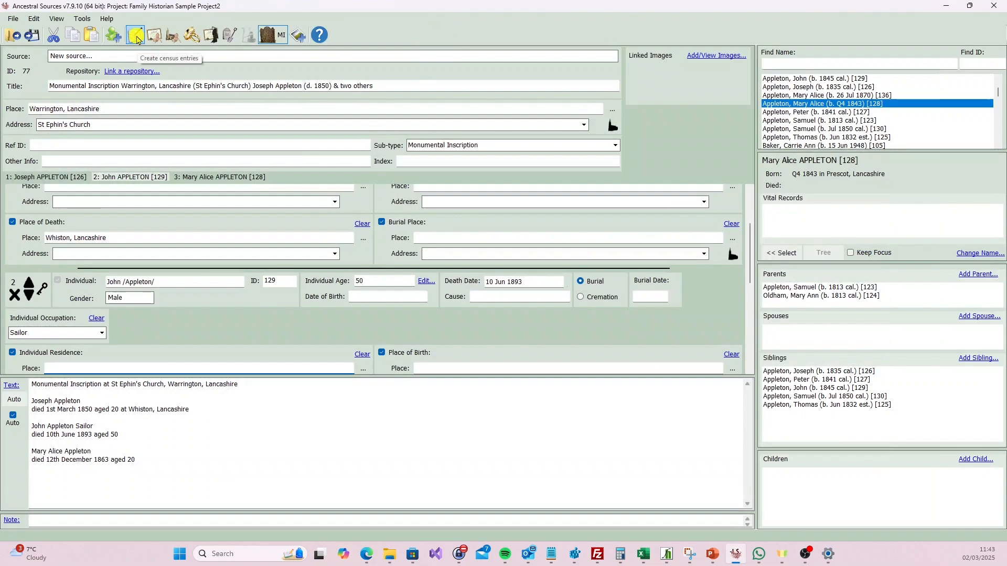
Start a new census entry for England in 1871, discarding the current monumental inscription entry
{"action": "left_click", "coordinate": [137, 39]}
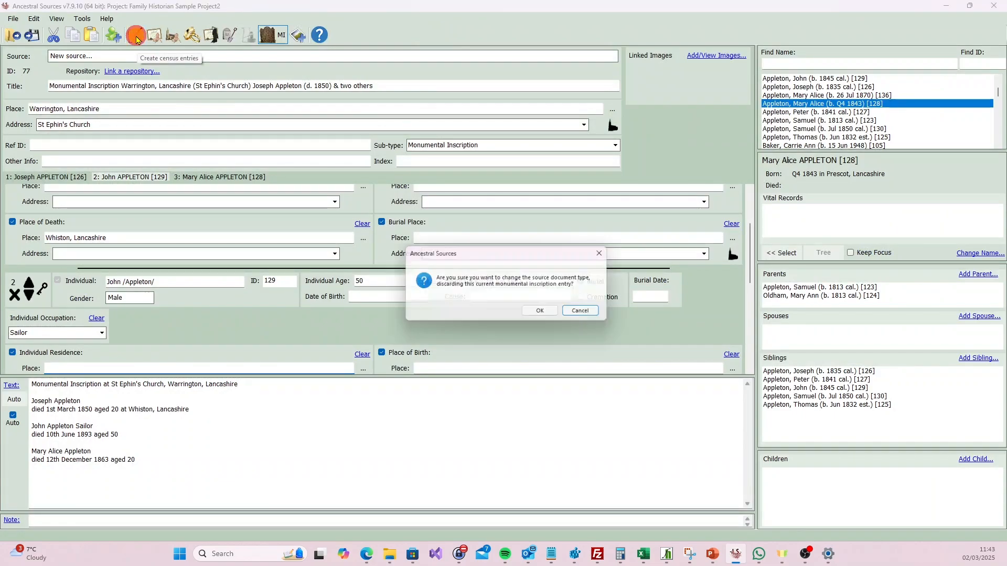
{"action": "left_click", "coordinate": [549, 313]}
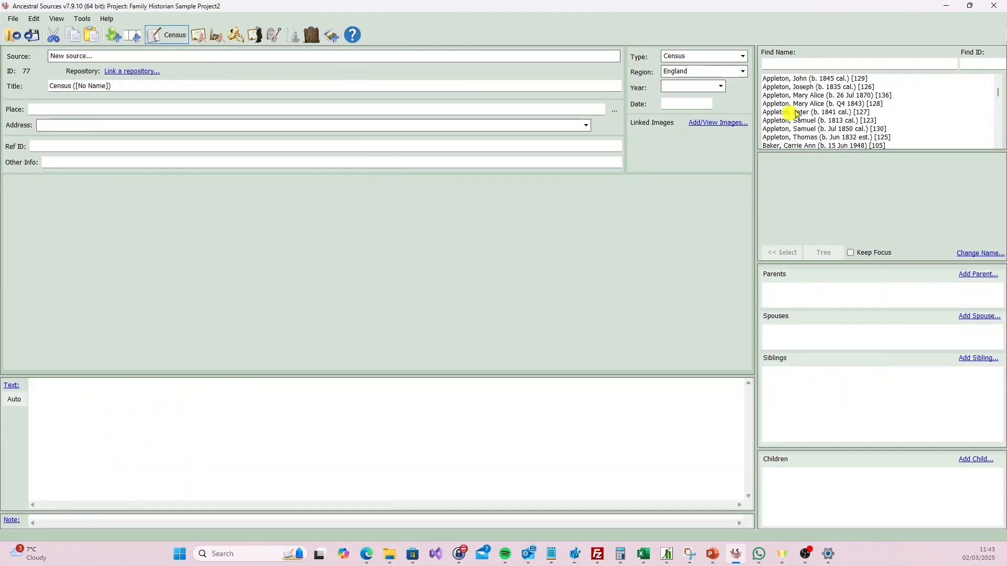
{"action": "left_click", "coordinate": [715, 86]}
{"action": "left_click", "coordinate": [708, 129]}
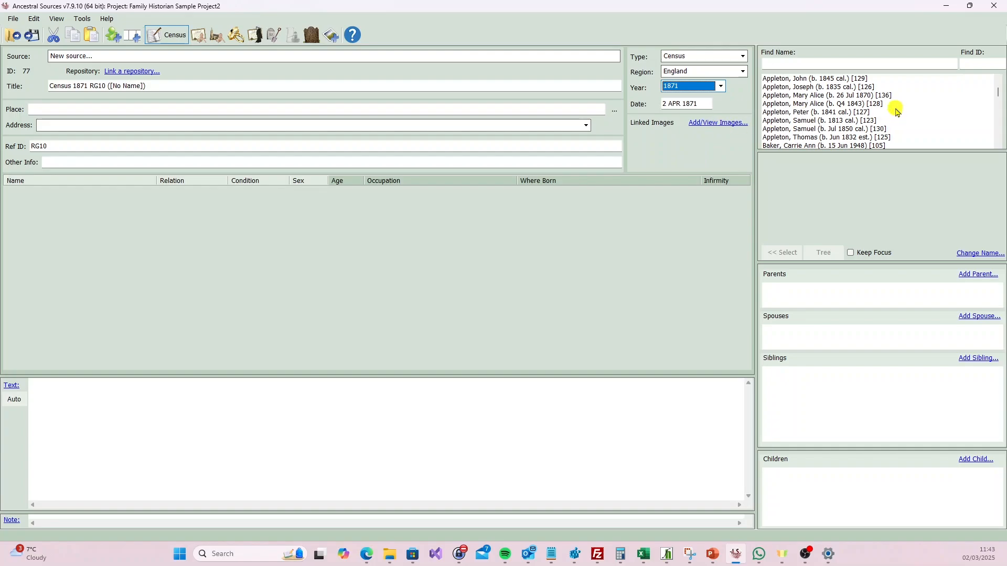
Add three relatives from the individuals list to the 1871 census entry, without replacing the third person's existing census fact
{"action": "double_click", "coordinate": [855, 112]}
{"action": "double_click", "coordinate": [849, 94]}
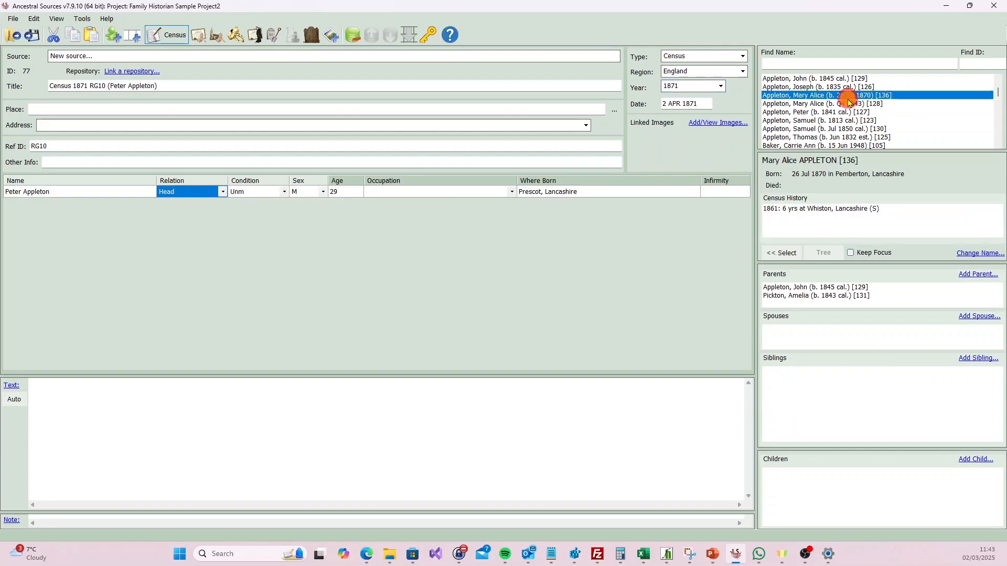
{"action": "double_click", "coordinate": [848, 129]}
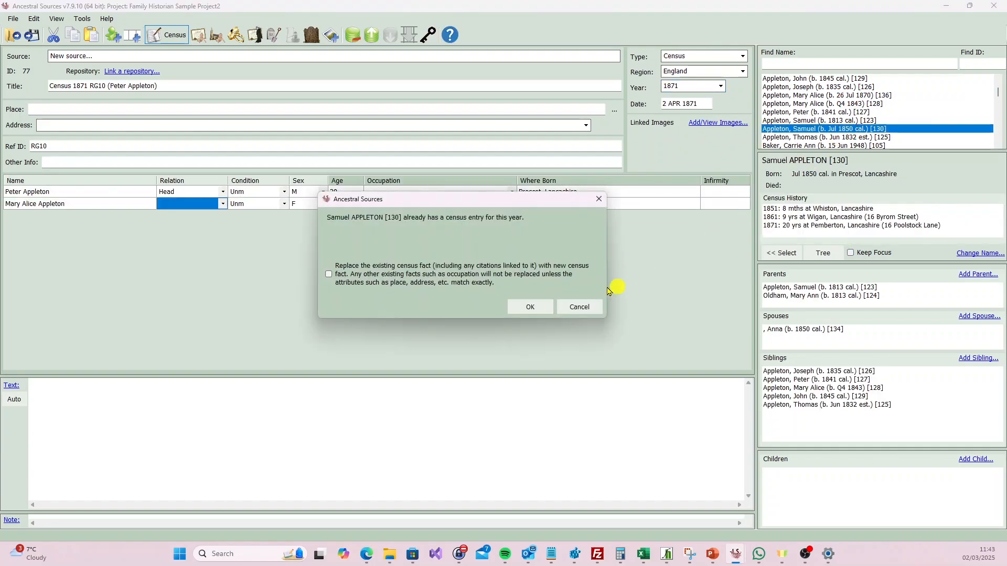
{"action": "left_click", "coordinate": [530, 306]}
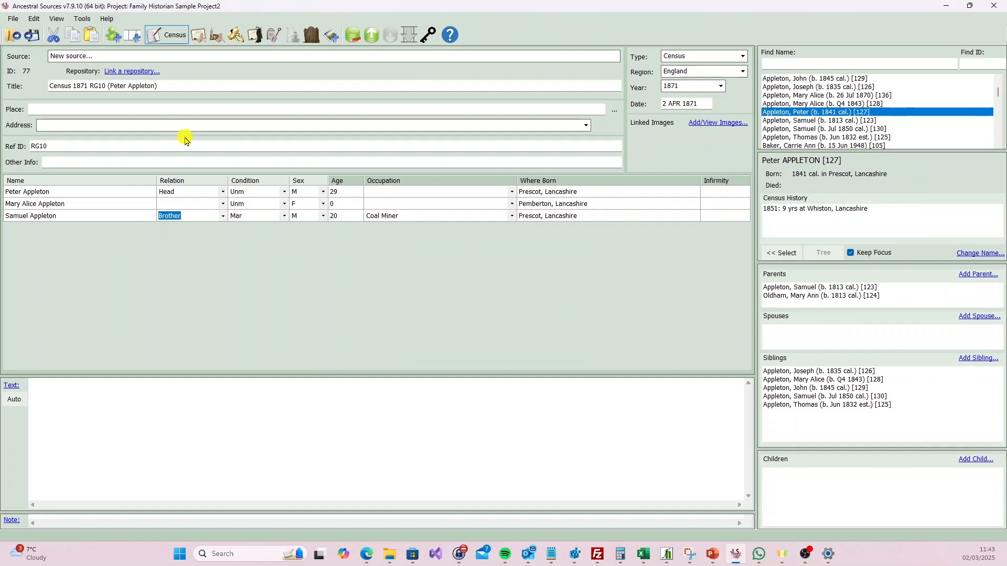
Open the census auto-text template [R] Split Table [Built-in] in the Auto-Text Template Editor and maximise its window
{"action": "left_click", "coordinate": [84, 19]}
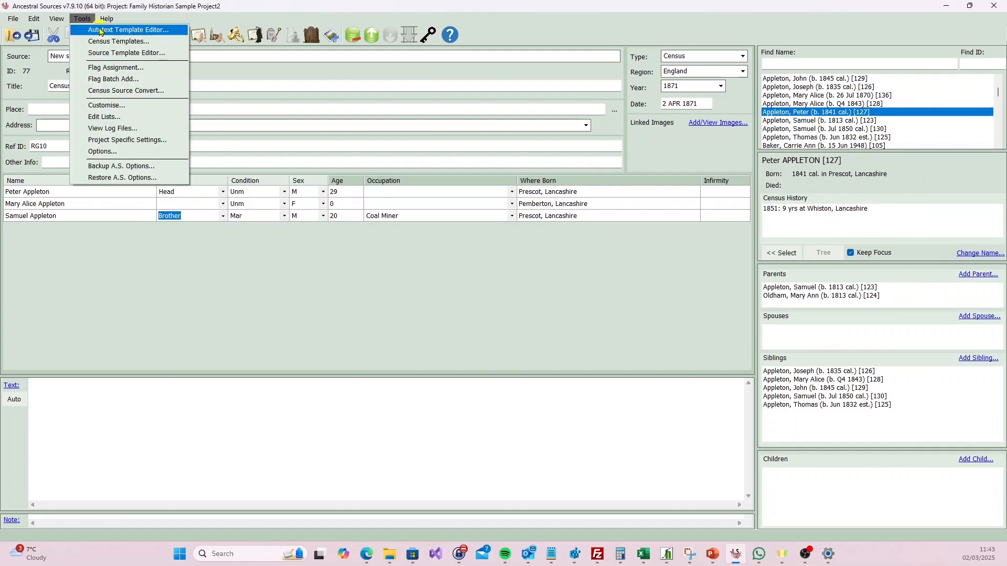
{"action": "left_click", "coordinate": [101, 30]}
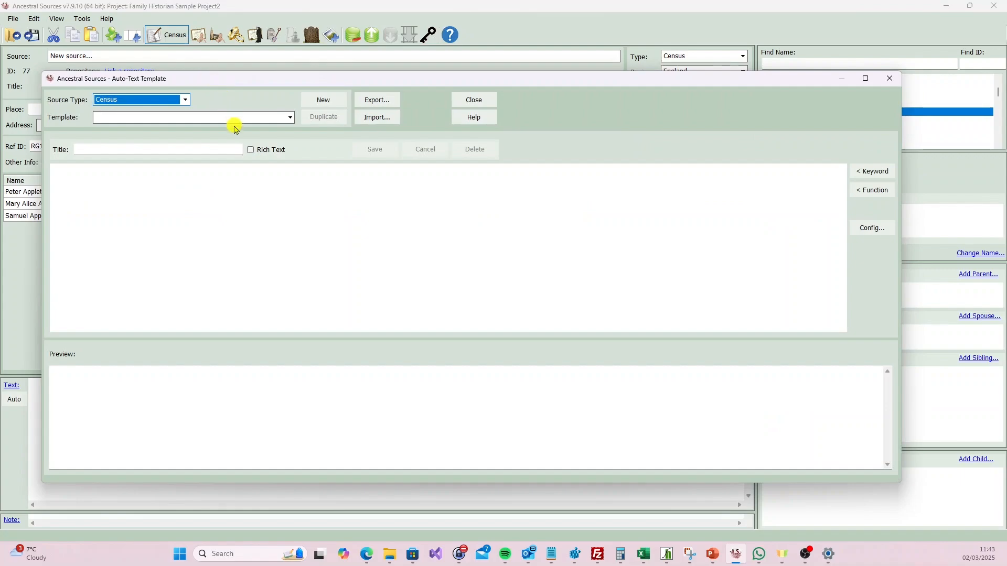
{"action": "left_click", "coordinate": [245, 117]}
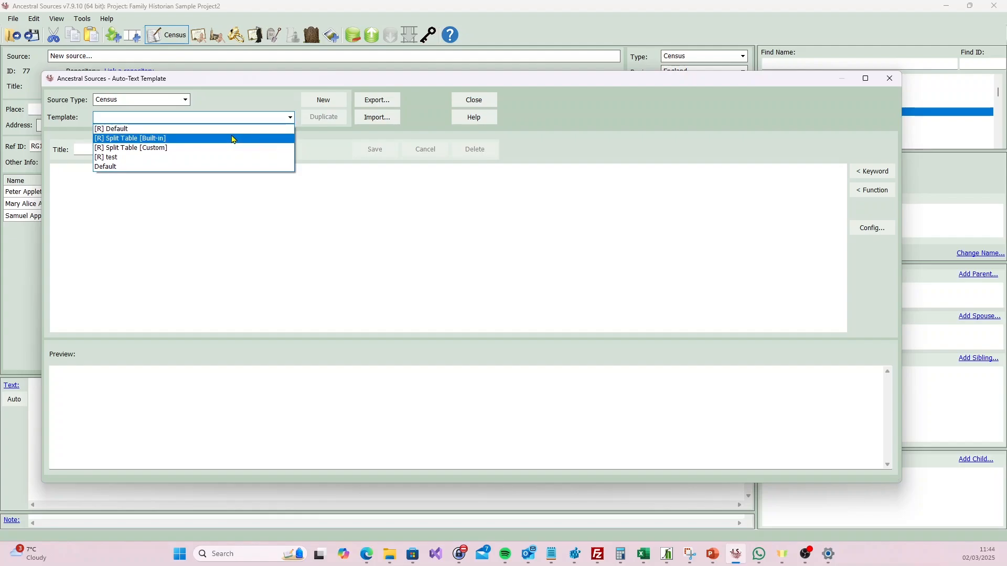
{"action": "left_click", "coordinate": [233, 140]}
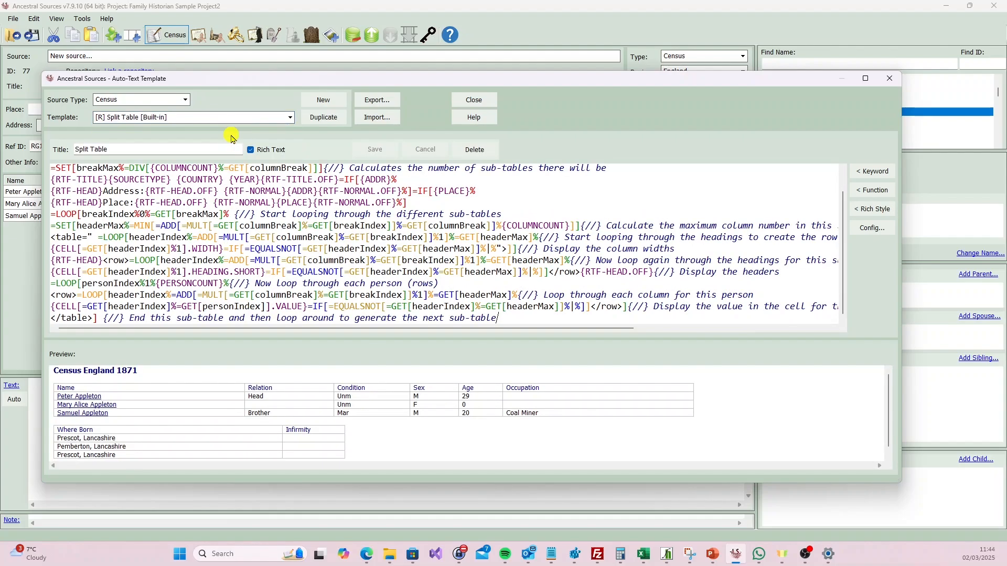
{"action": "double_click", "coordinate": [461, 81]}
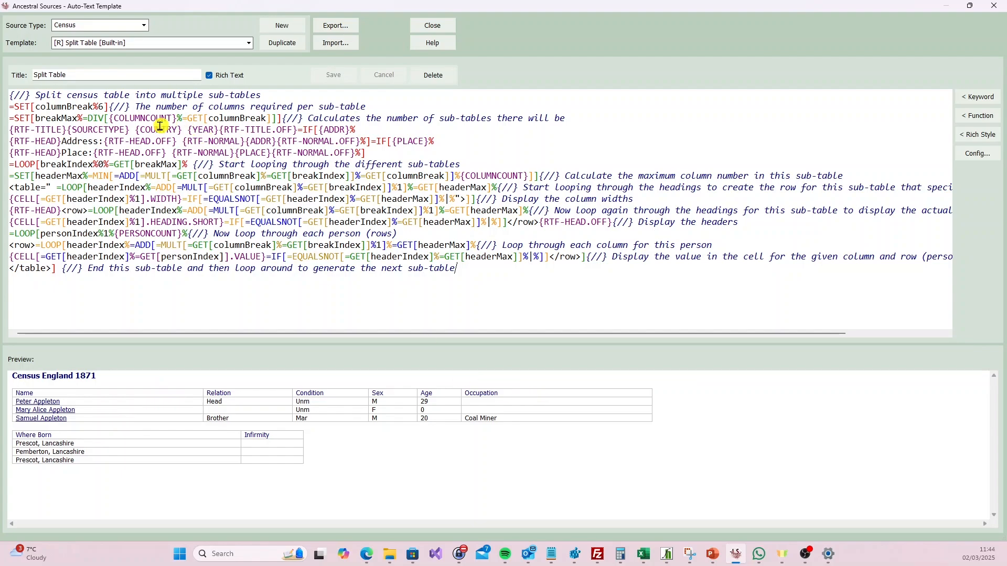
Highlight the columnBreak setting, its explanatory comment and the start of the sub-table loop in the Split Table template
{"action": "left_click_drag", "start_coordinate": [134, 107], "coordinate": [14, 107]}
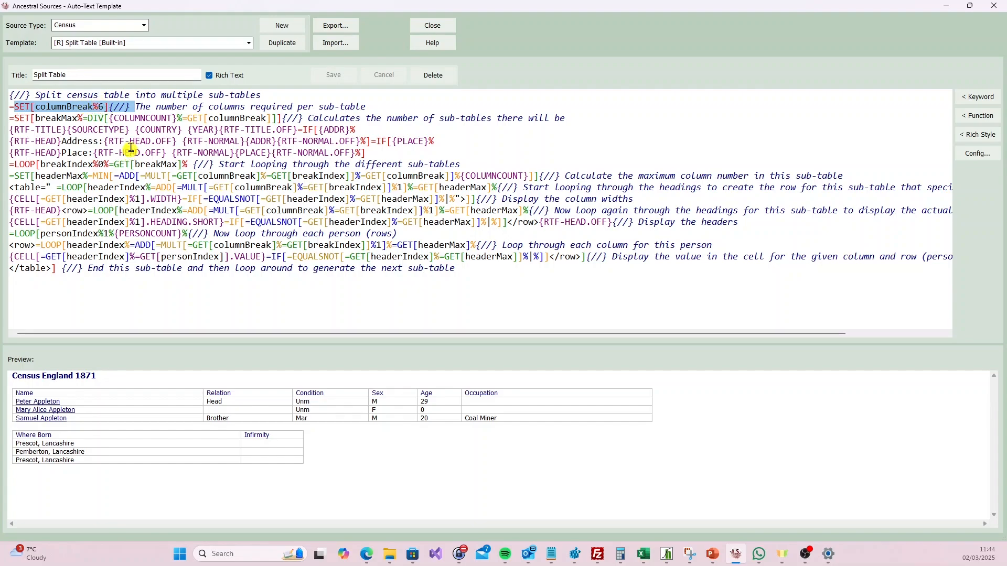
{"action": "left_click", "coordinate": [172, 115]}
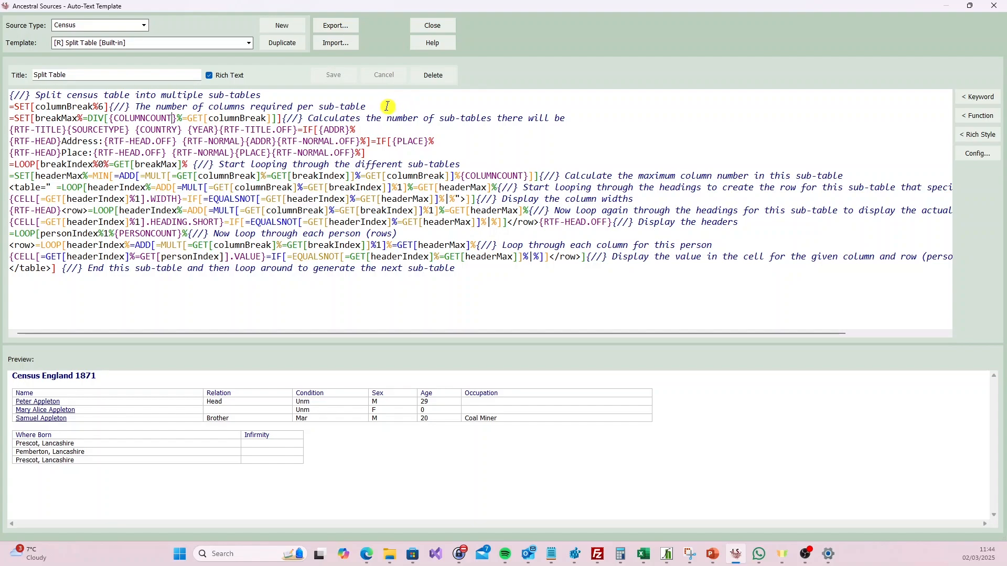
{"action": "left_click_drag", "start_coordinate": [387, 105], "coordinate": [112, 108]}
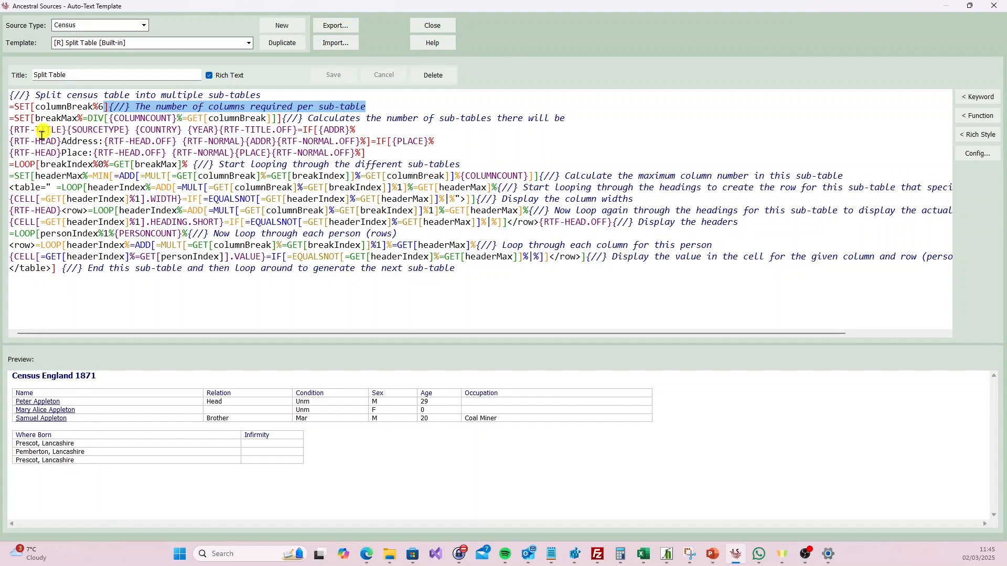
{"action": "left_click_drag", "start_coordinate": [14, 164], "coordinate": [189, 166]}
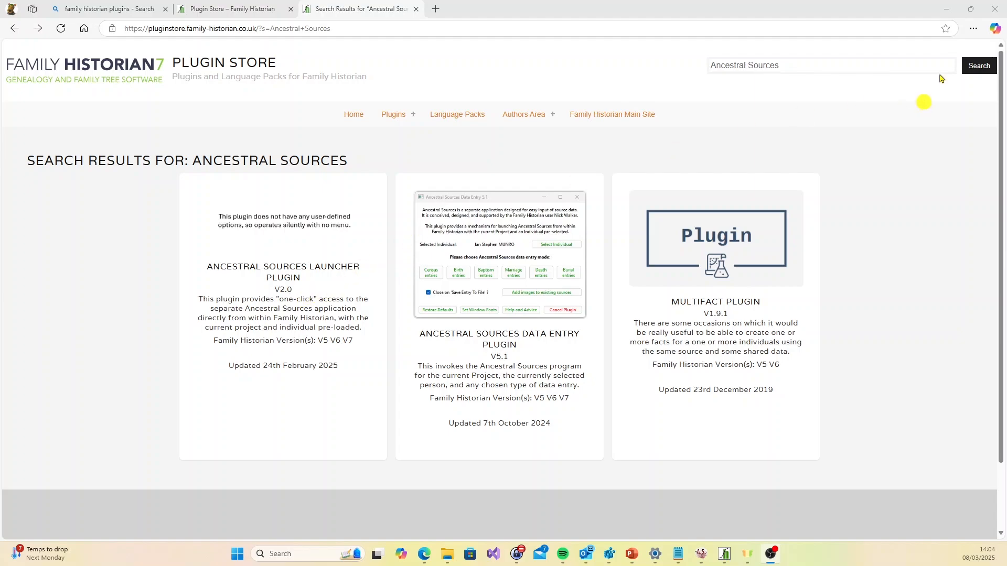
Return from the plugin store page to Ancestral Sources and set it to close after saving an entry
{"action": "left_click", "coordinate": [945, 9]}
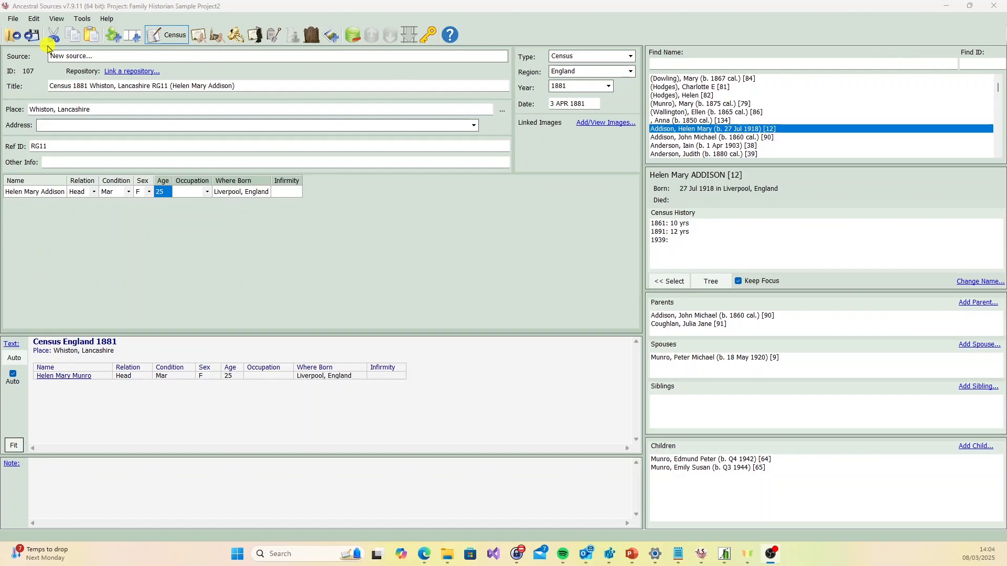
{"action": "left_click", "coordinate": [15, 22]}
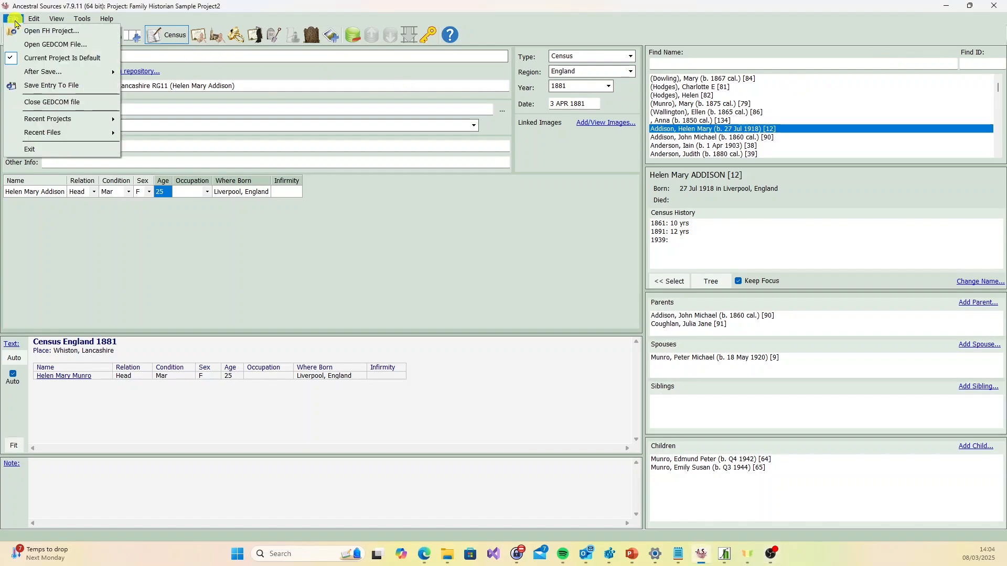
{"action": "mouse_move", "coordinate": [35, 71]}
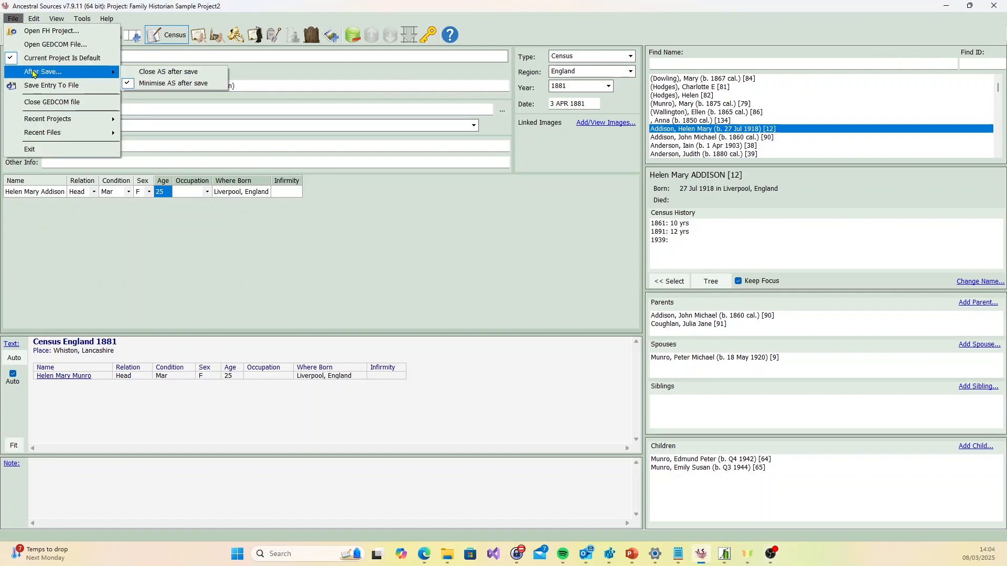
{"action": "left_click", "coordinate": [167, 71]}
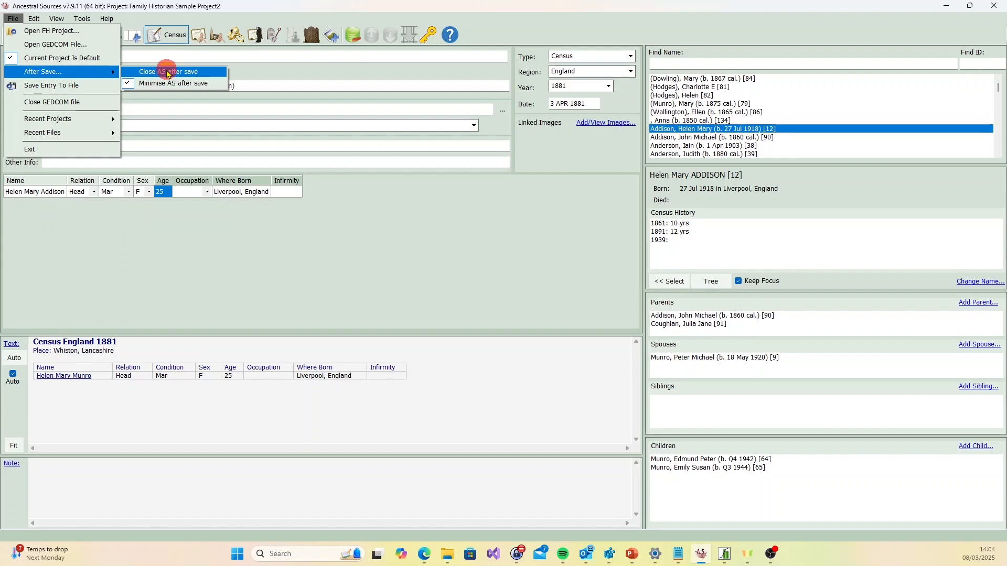
Set the after-save behaviour to Minimise AS after save
{"action": "left_click", "coordinate": [13, 18]}
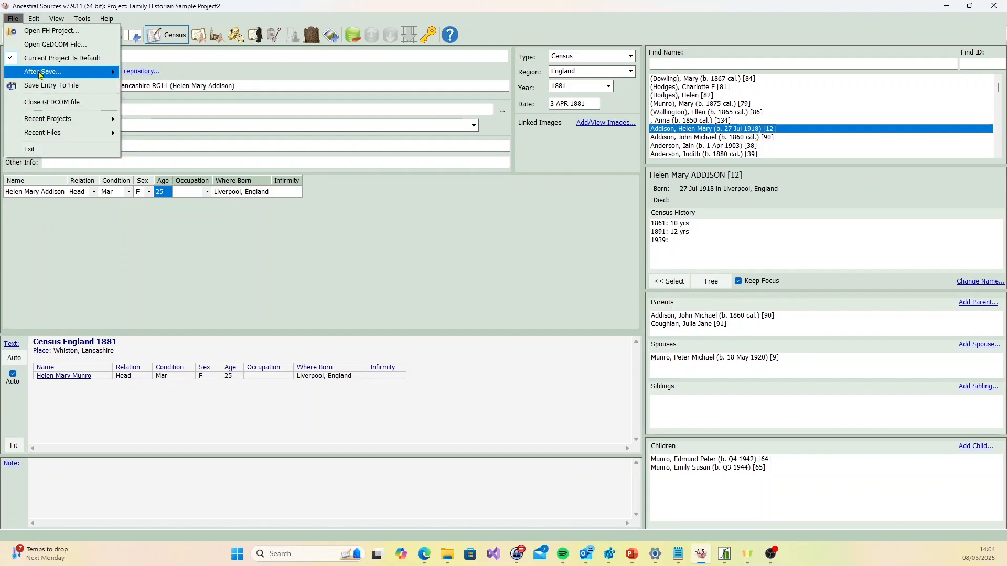
{"action": "mouse_move", "coordinate": [41, 71]}
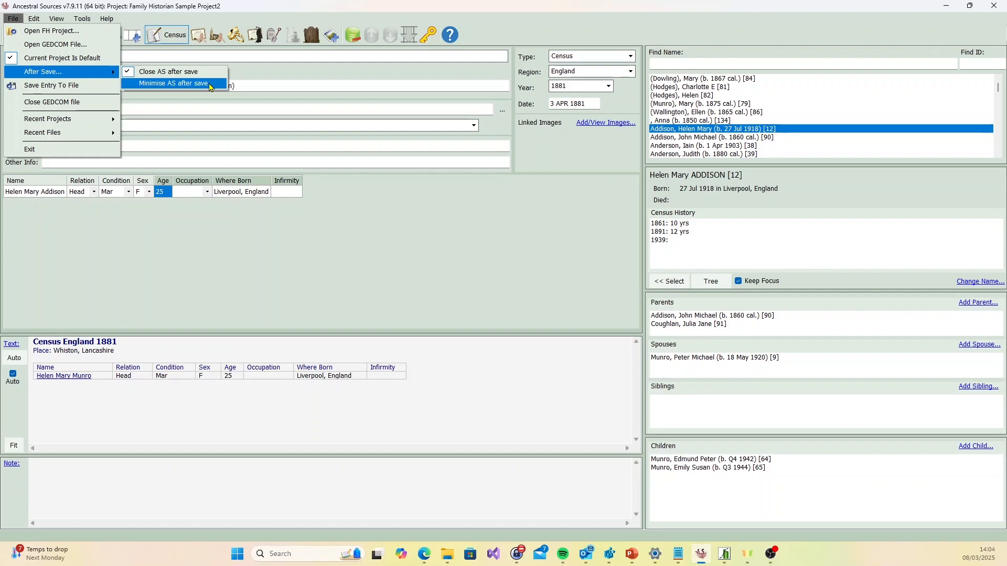
{"action": "left_click", "coordinate": [212, 85]}
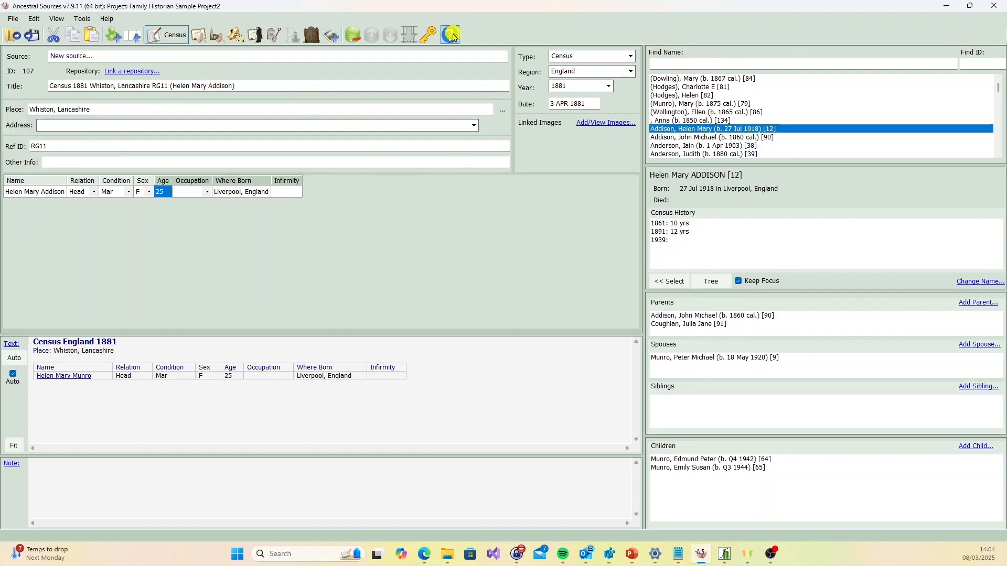
Switch to Family Historian, save the project there, and return to Ancestral Sources
{"action": "left_click", "coordinate": [719, 558]}
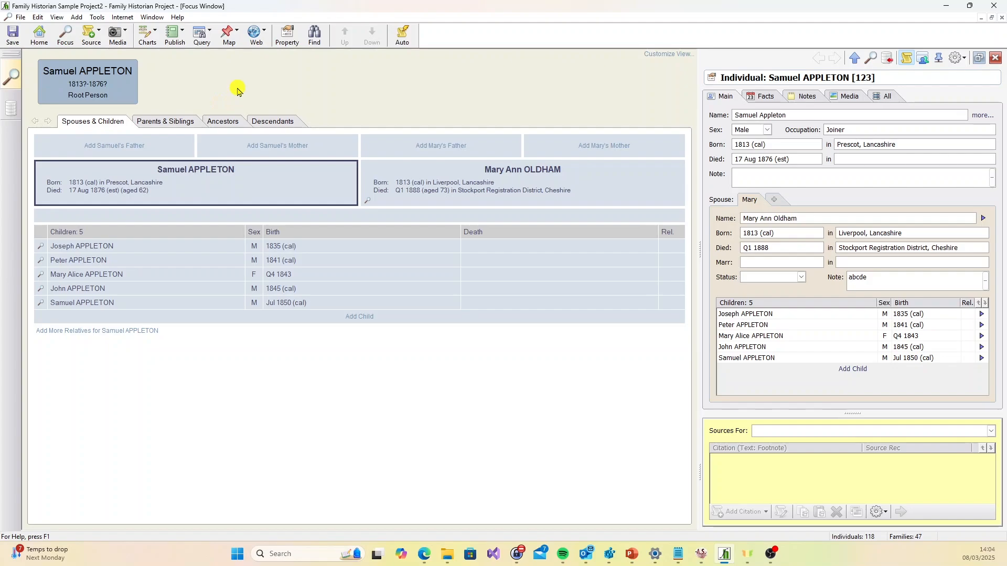
{"action": "left_click", "coordinate": [11, 34]}
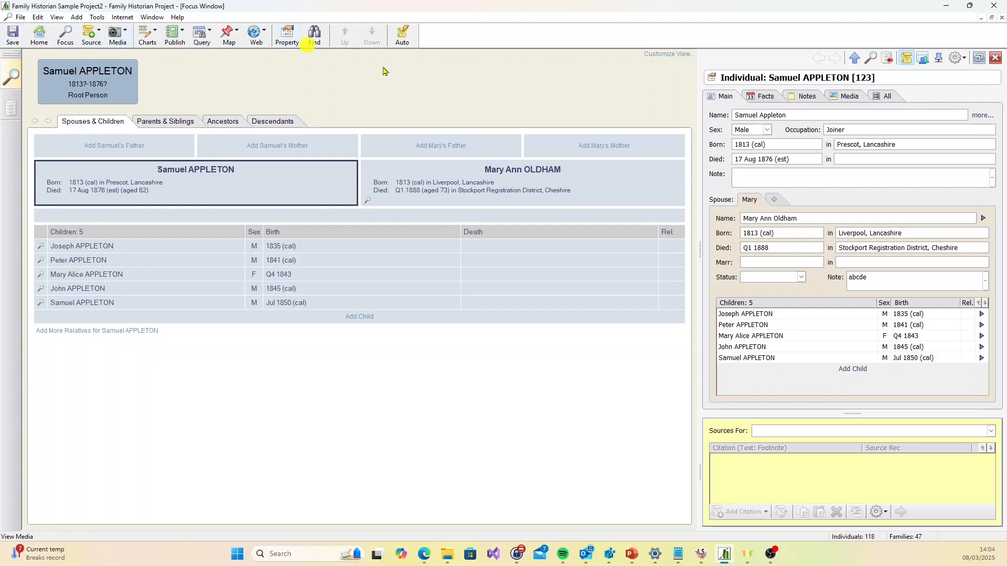
{"action": "left_click", "coordinate": [703, 556]}
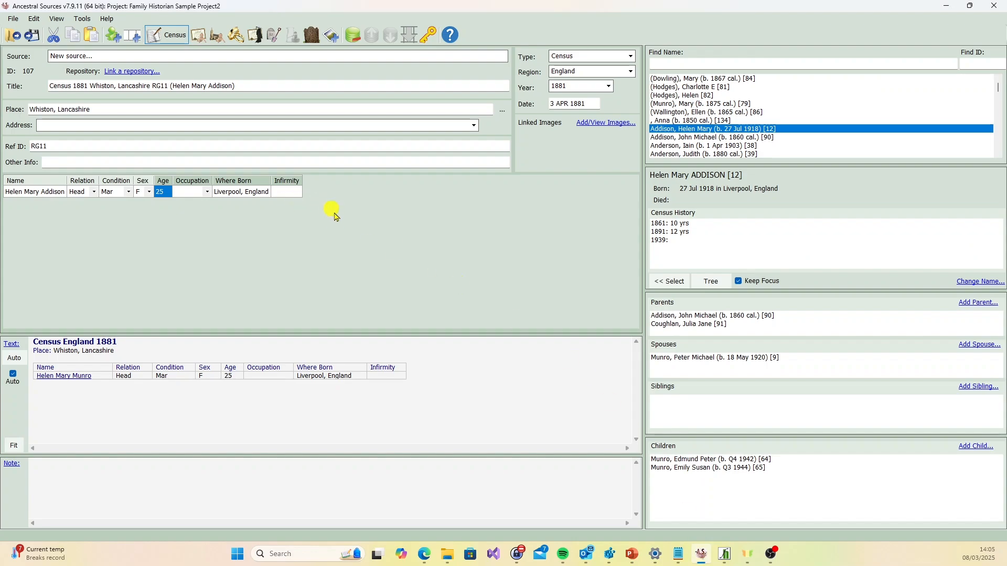
Save the 1881 census entry without a full reference ID, retain its Place and Ref ID, and reload the modified file in Family Historian
{"action": "left_click", "coordinate": [30, 38]}
{"action": "left_click", "coordinate": [537, 310]}
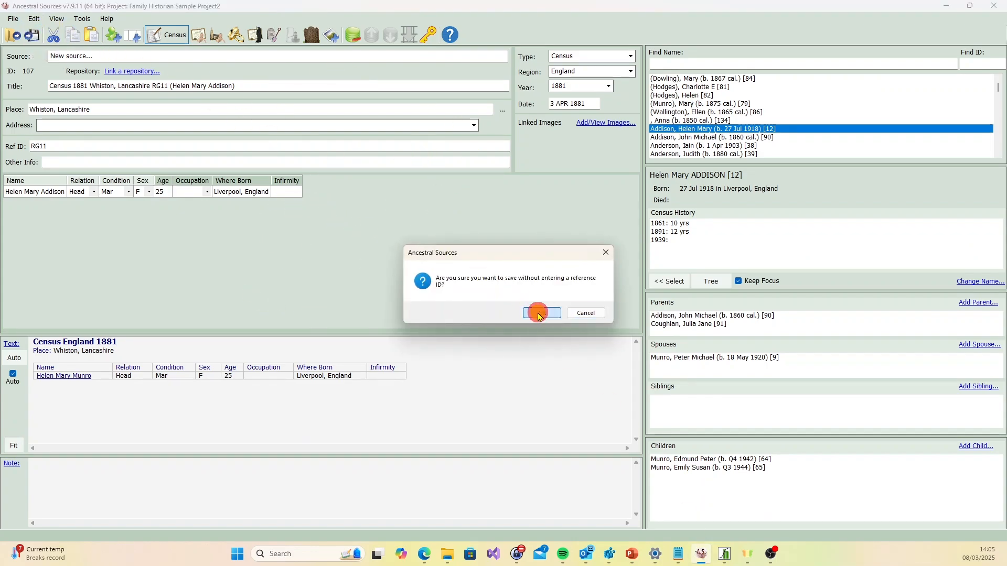
{"action": "left_click", "coordinate": [475, 344]}
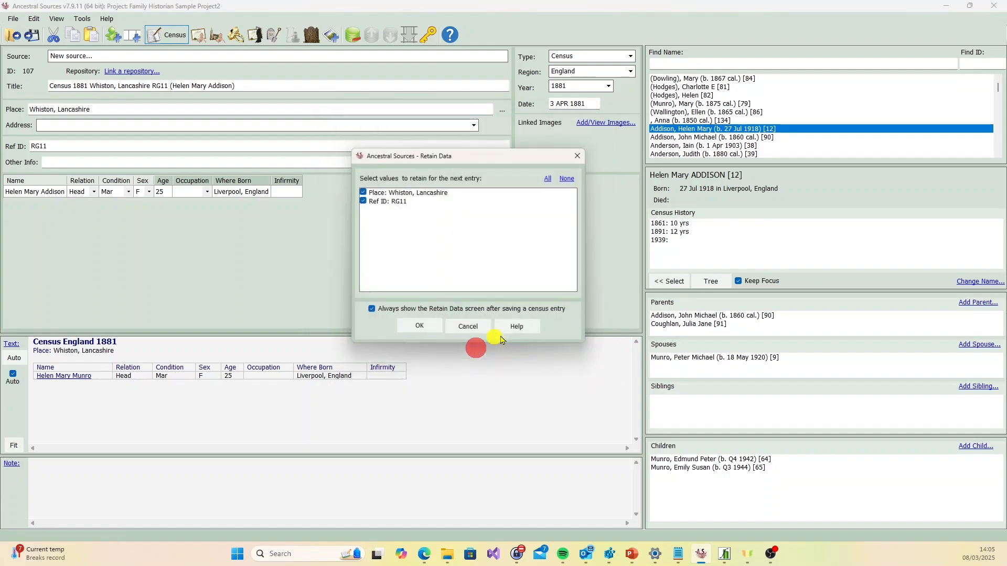
{"action": "left_click", "coordinate": [423, 330]}
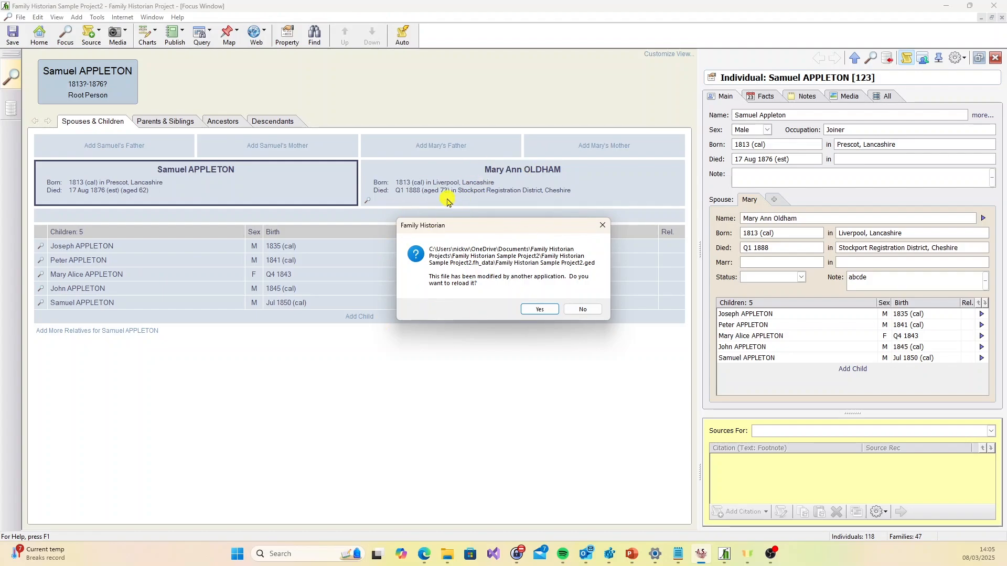
{"action": "left_click", "coordinate": [540, 310]}
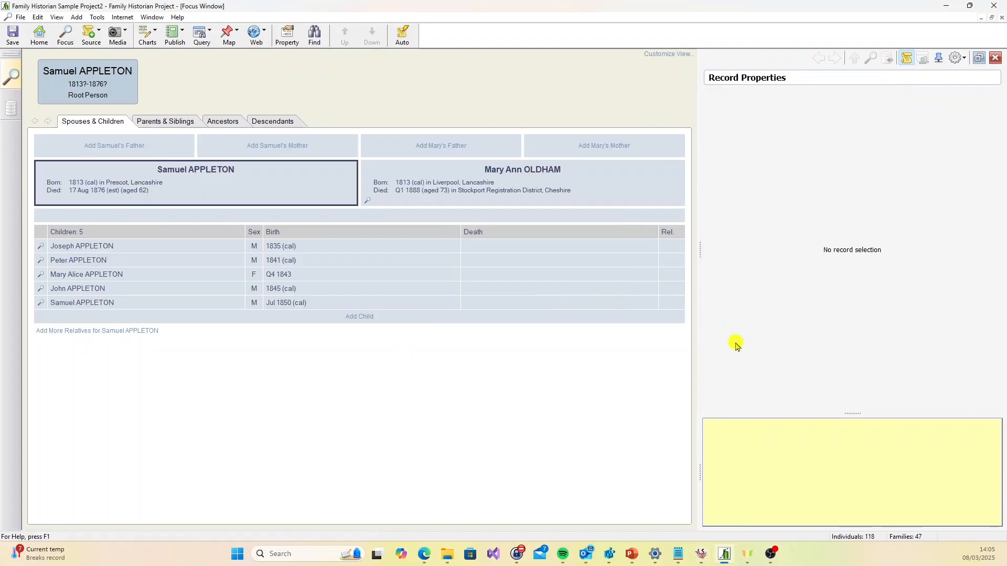
Return to Ancestral Sources and check its after-save options
{"action": "left_click", "coordinate": [701, 554]}
{"action": "left_click", "coordinate": [13, 19]}
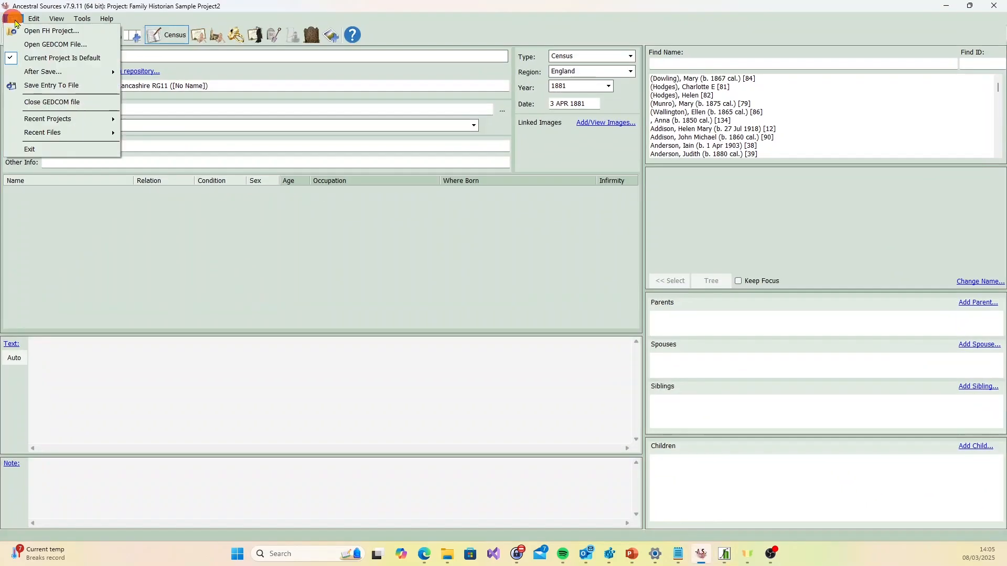
{"action": "mouse_move", "coordinate": [68, 71]}
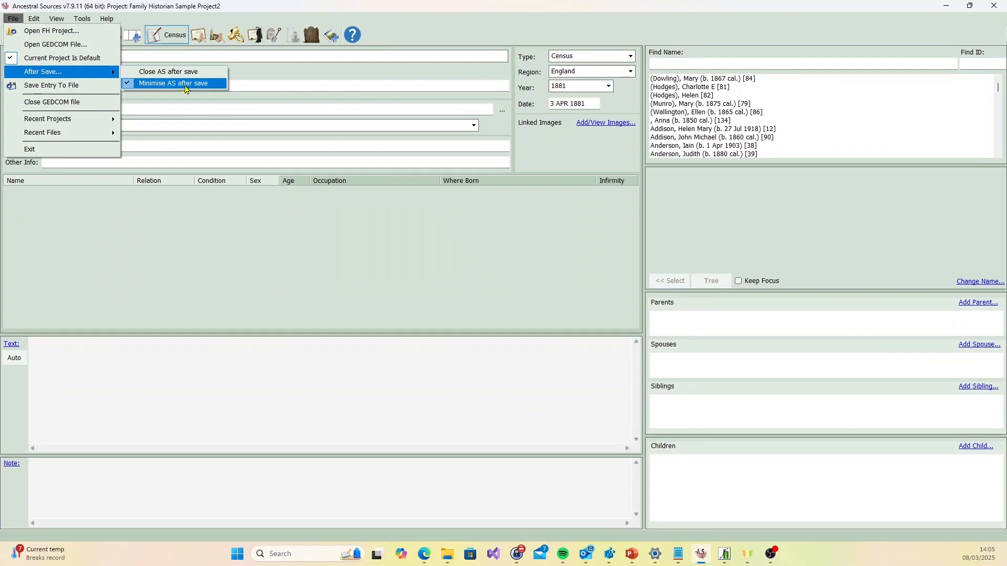